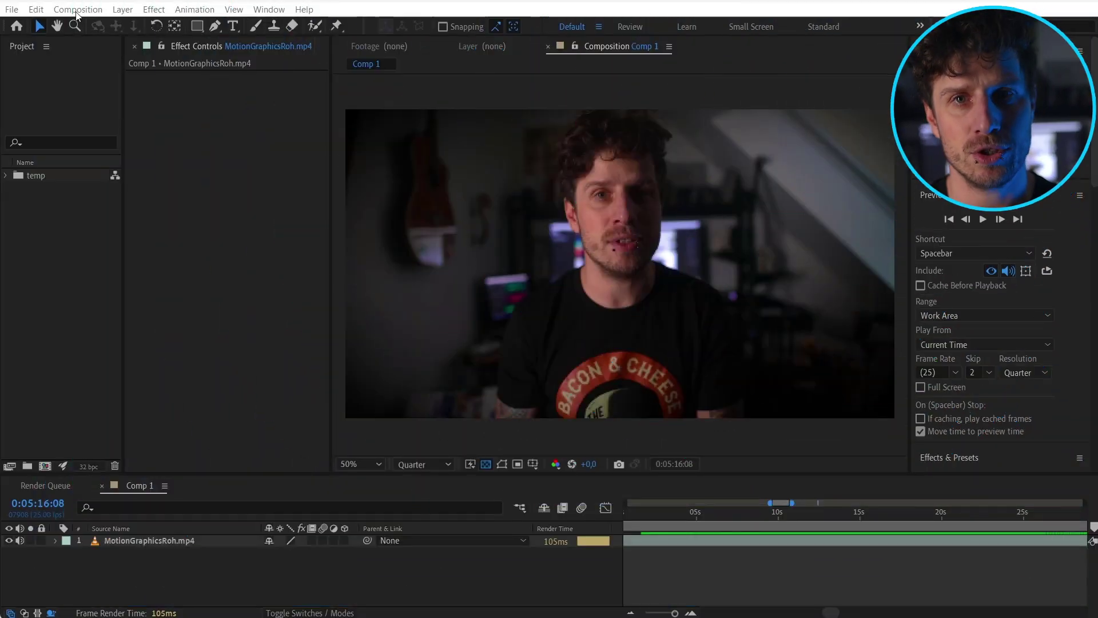
# - Create a 1920×1080, 25 fps HD composition named MainComp
pyautogui.click(77, 10)
pyautogui.click(90, 29)
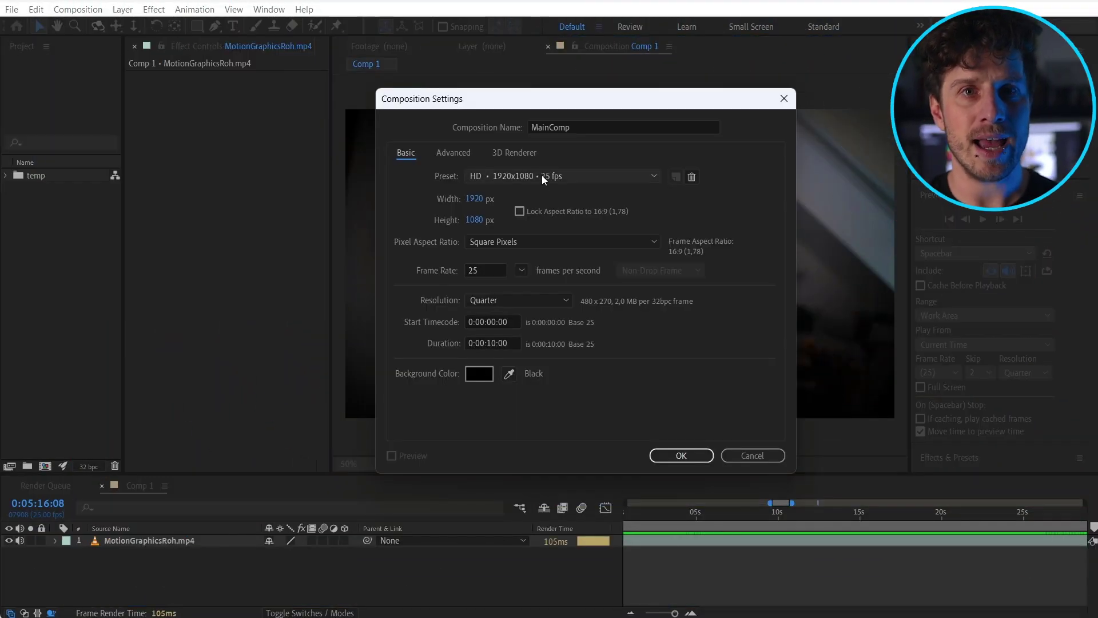
pyautogui.click(541, 175)
pyautogui.click(520, 227)
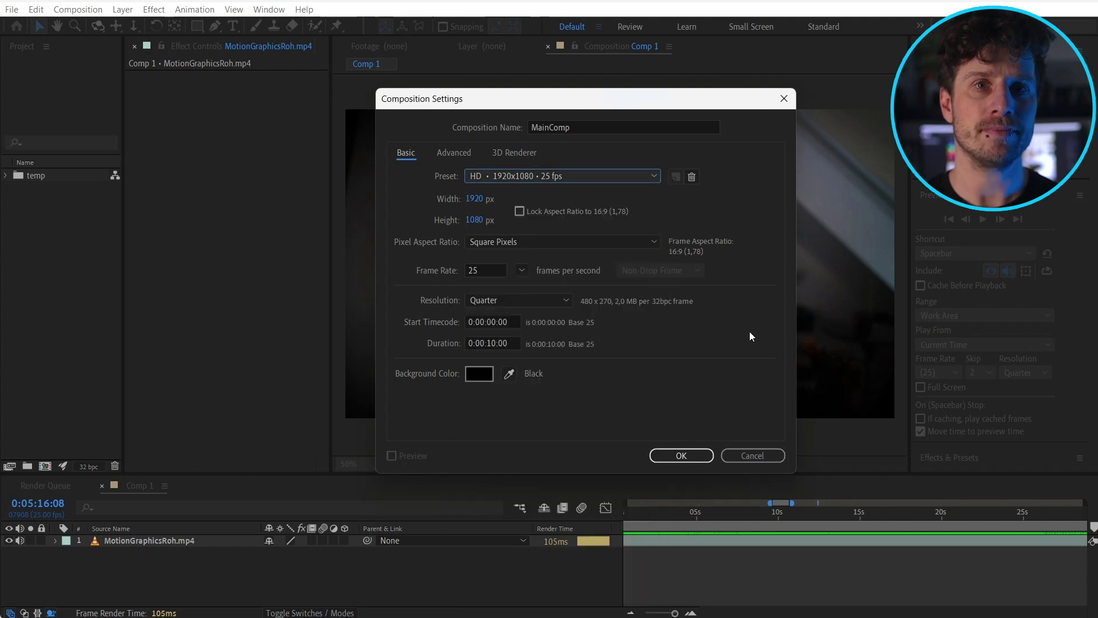
pyautogui.click(681, 456)
# - Add a white solid layer named BG to MainComp
pyautogui.click(123, 9)
pyautogui.moveTo(229, 26)
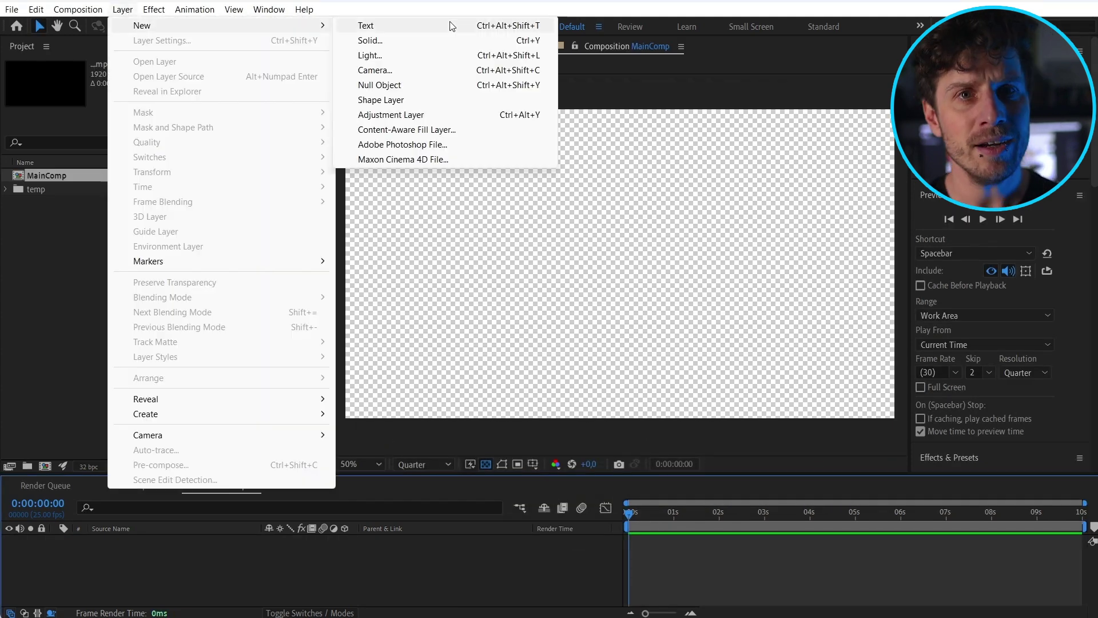
pyautogui.click(440, 40)
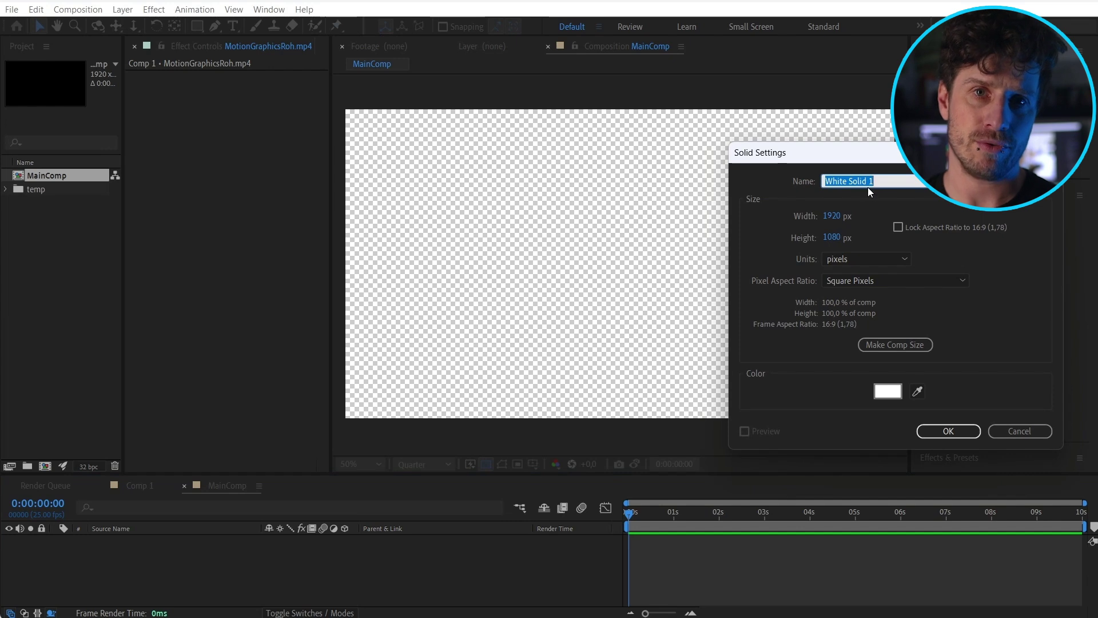
pyautogui.write('BG')
pyautogui.click(950, 432)
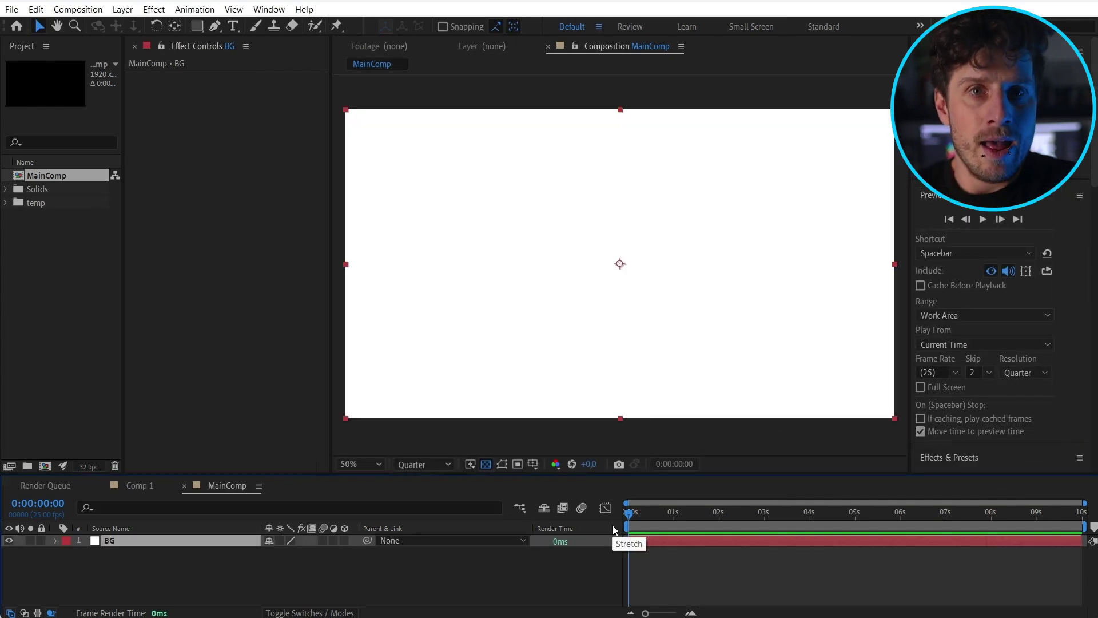
pyautogui.click(233, 27)
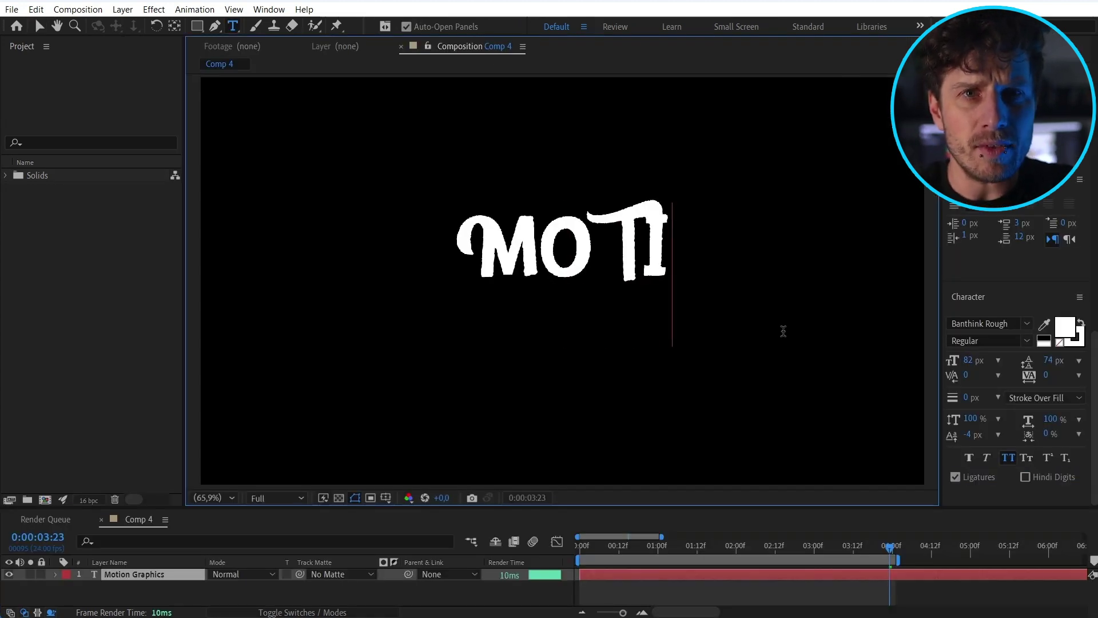
# - Type MOTION GRAPHICS, tighten its tracking, and make the MOTION line smaller and slightly raised
pyautogui.write('ON')
pyautogui.write(' GRAPHICS')
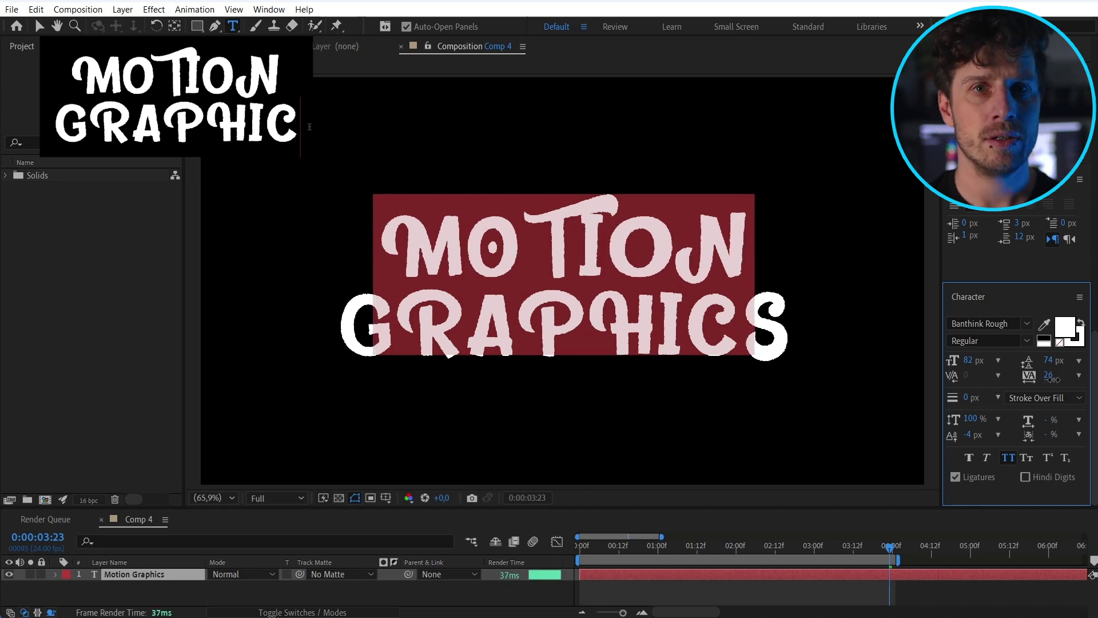
pyautogui.moveTo(1051, 379); pyautogui.dragTo(1045, 382)
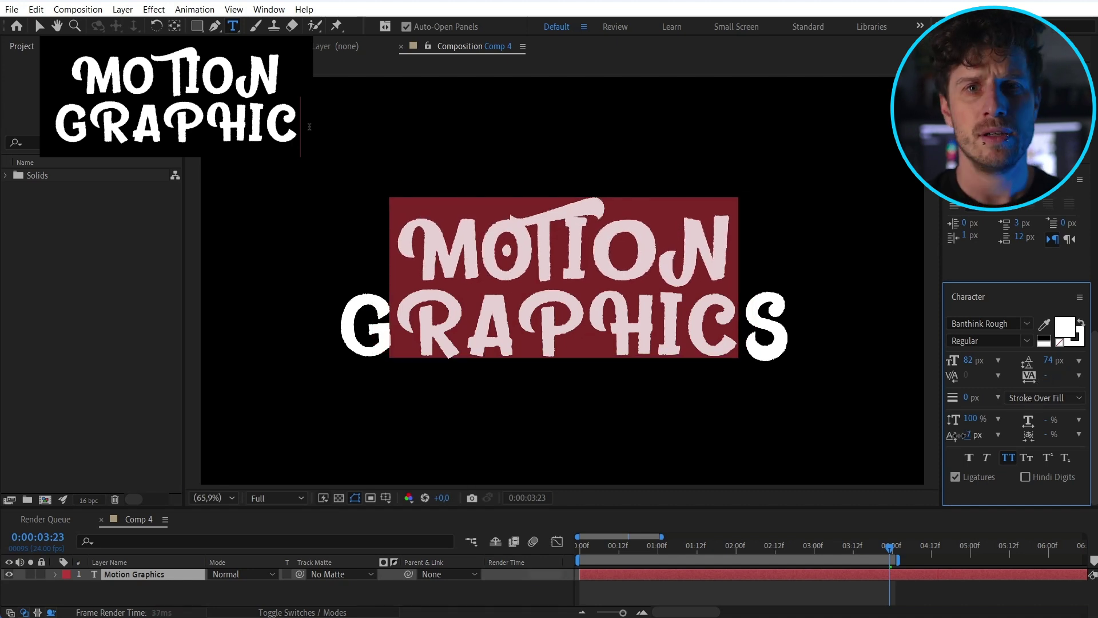
pyautogui.moveTo(963, 436); pyautogui.dragTo(962, 436)
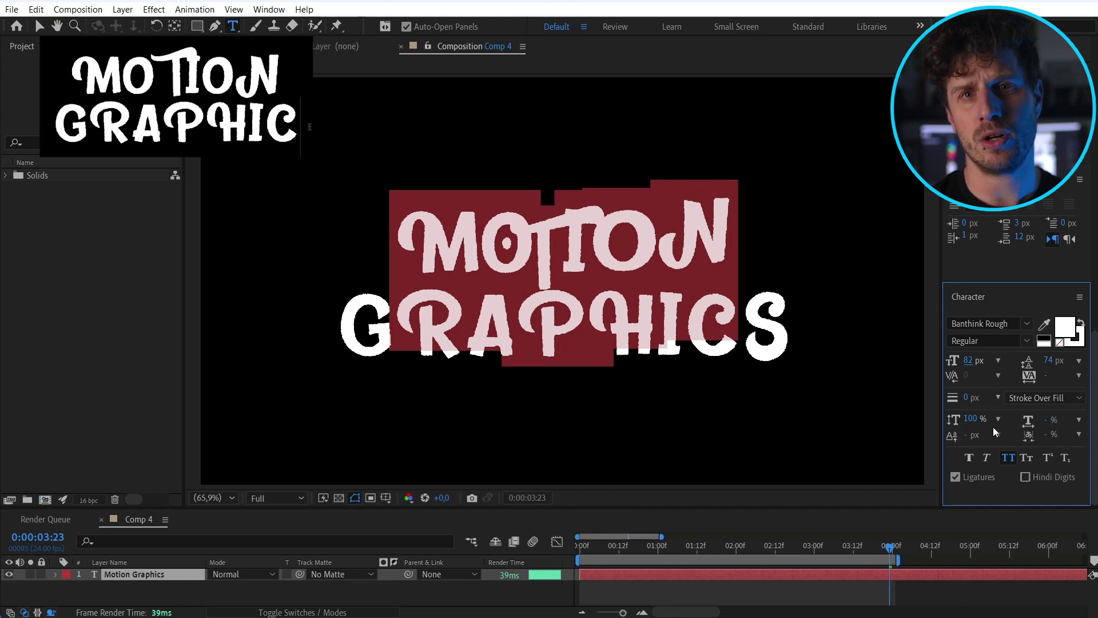
pyautogui.moveTo(976, 363); pyautogui.dragTo(967, 362)
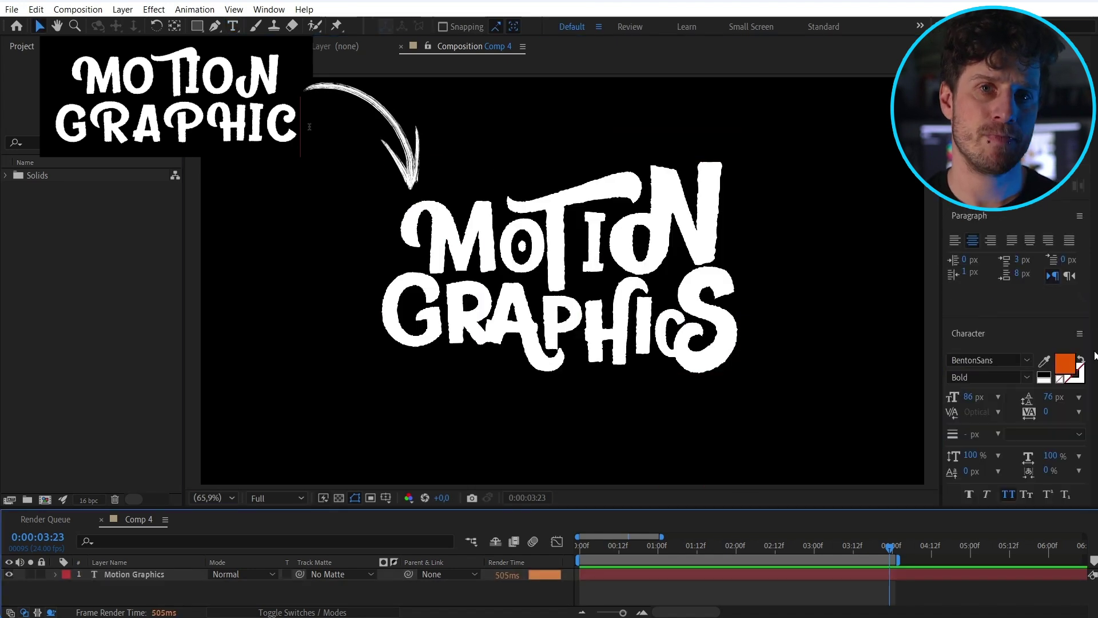
pyautogui.moveTo(1094, 356); pyautogui.dragTo(1092, 335)
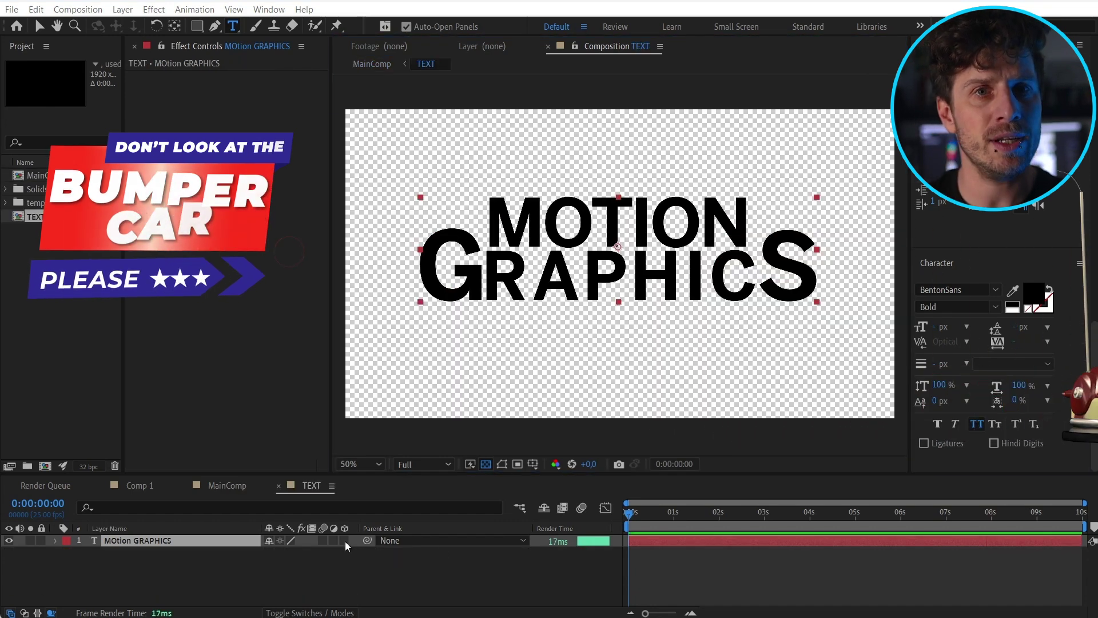
# - Make the text layer 3D and enable per-character 3D
pyautogui.click(345, 540)
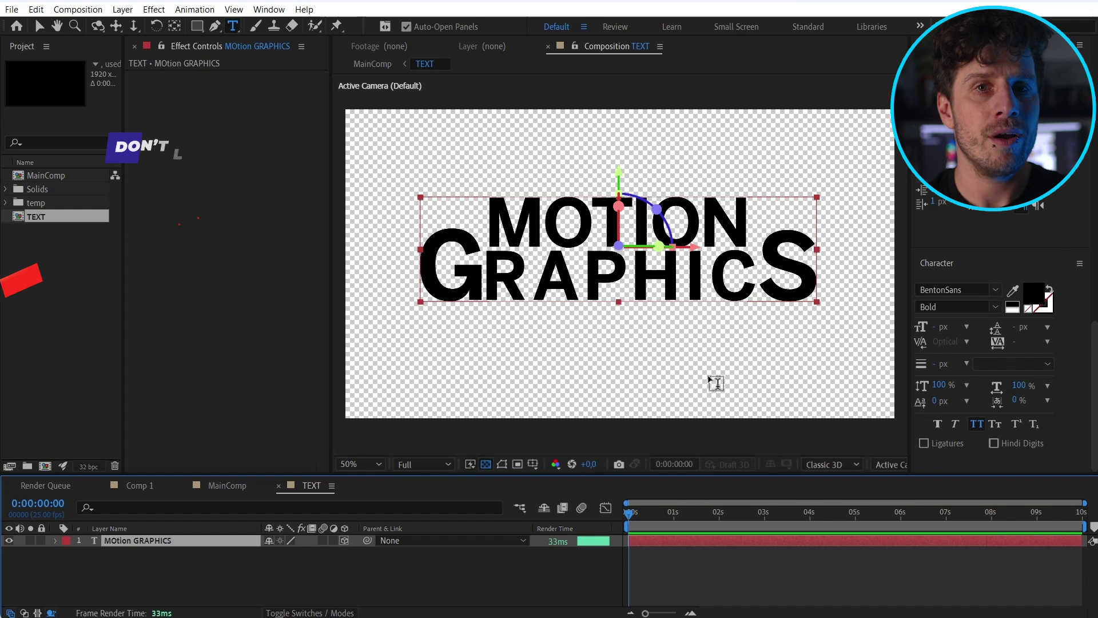
pyautogui.click(55, 541)
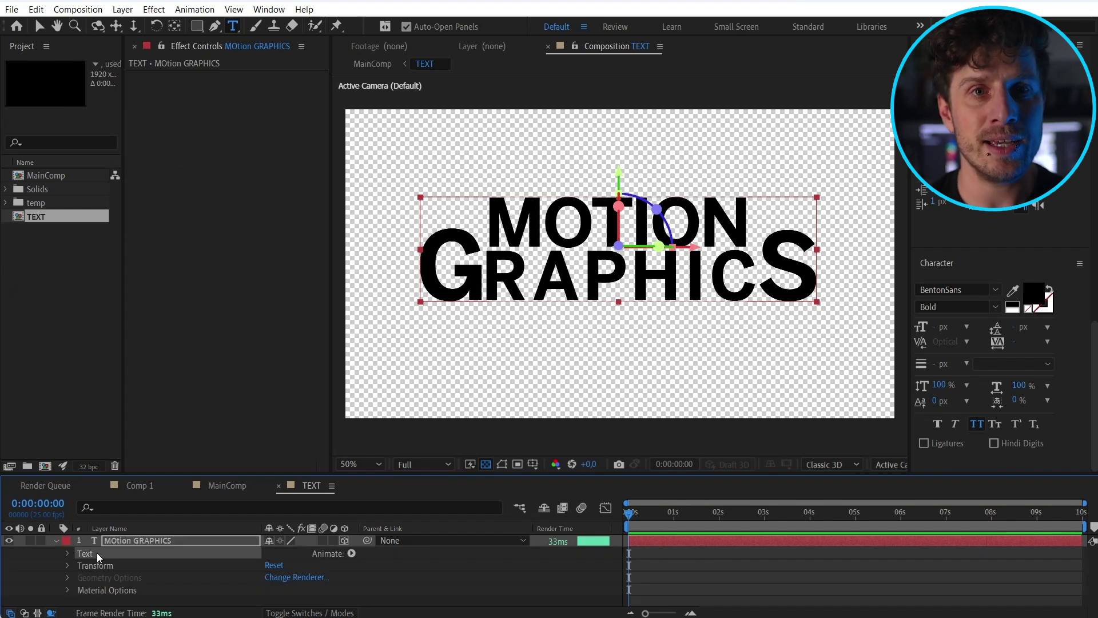
pyautogui.click(352, 553)
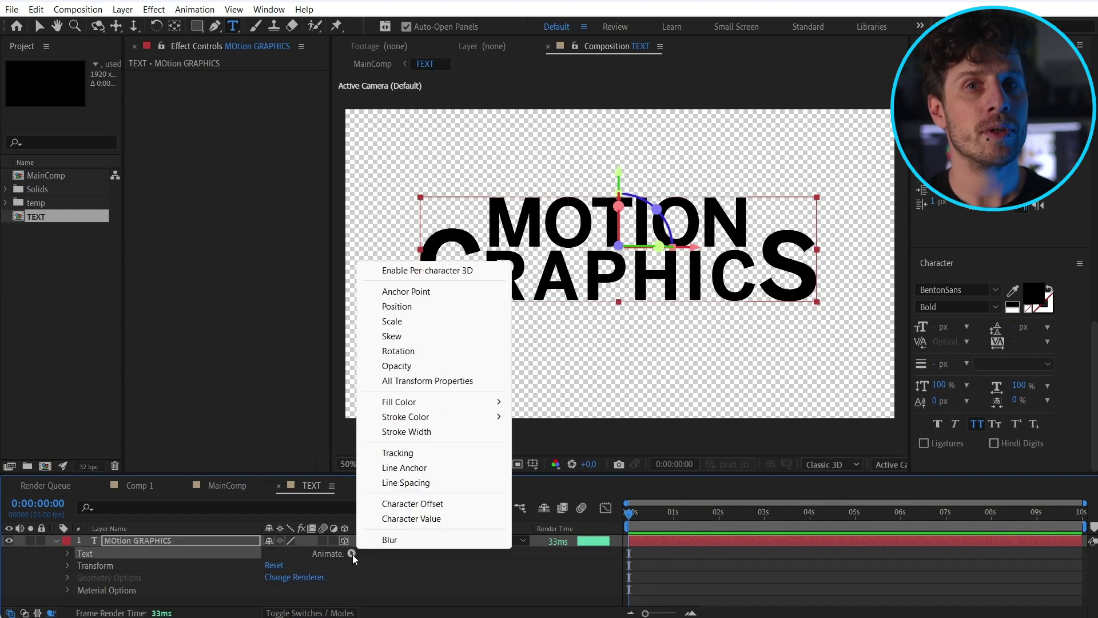
pyautogui.click(438, 273)
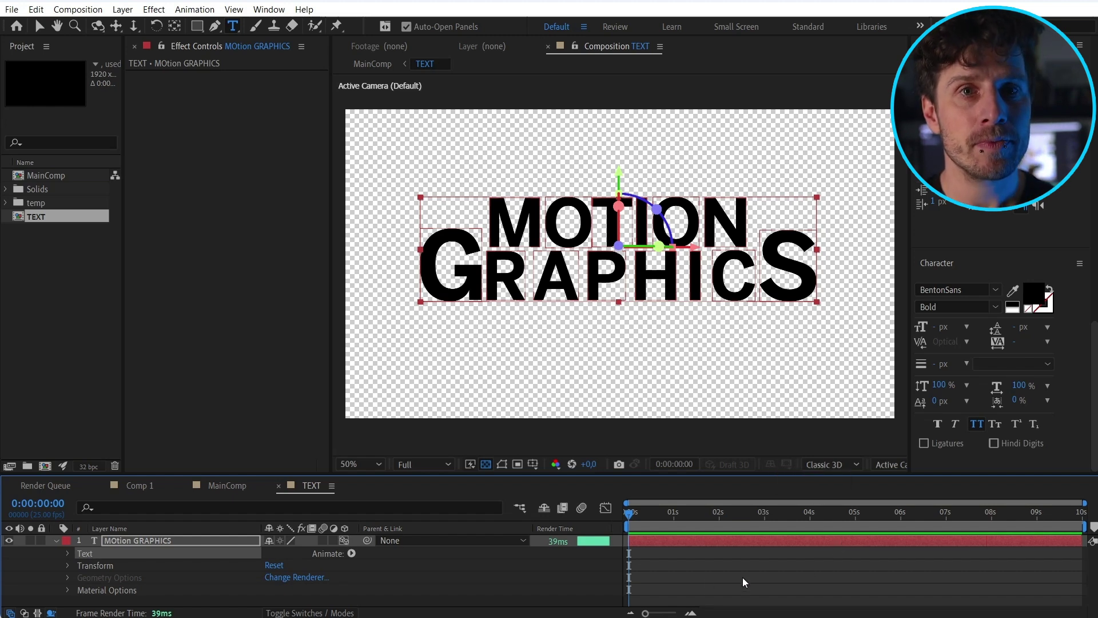
# - Keyframe Position from Z -2639.2 at 0 s to 0 at 4 s, trim the work area, and Easy Ease In
pyautogui.click(809, 513)
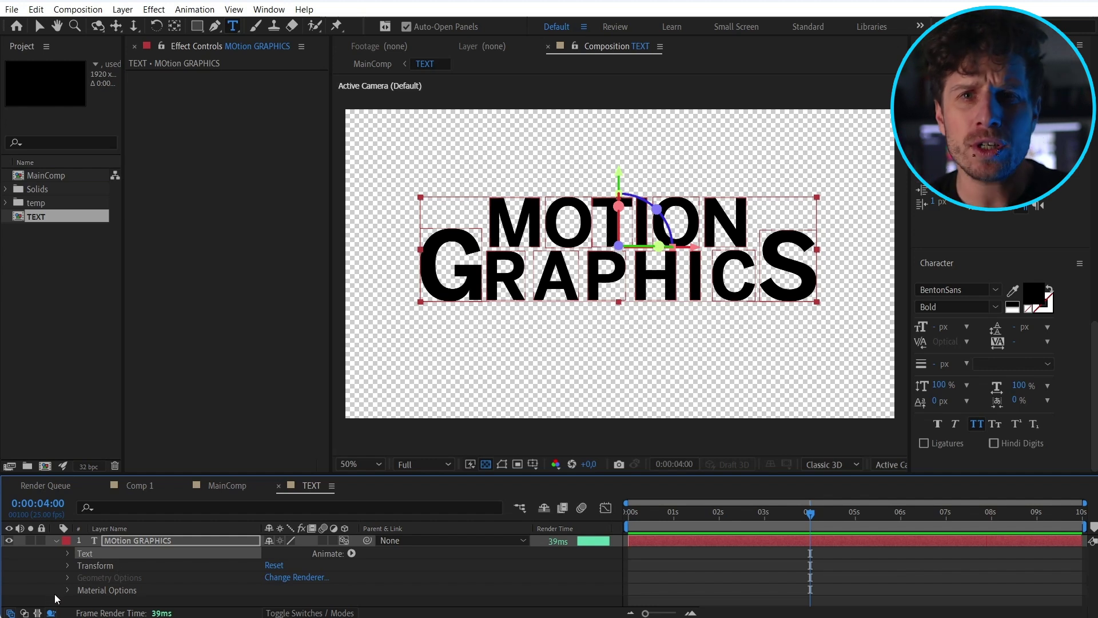
pyautogui.click(91, 553)
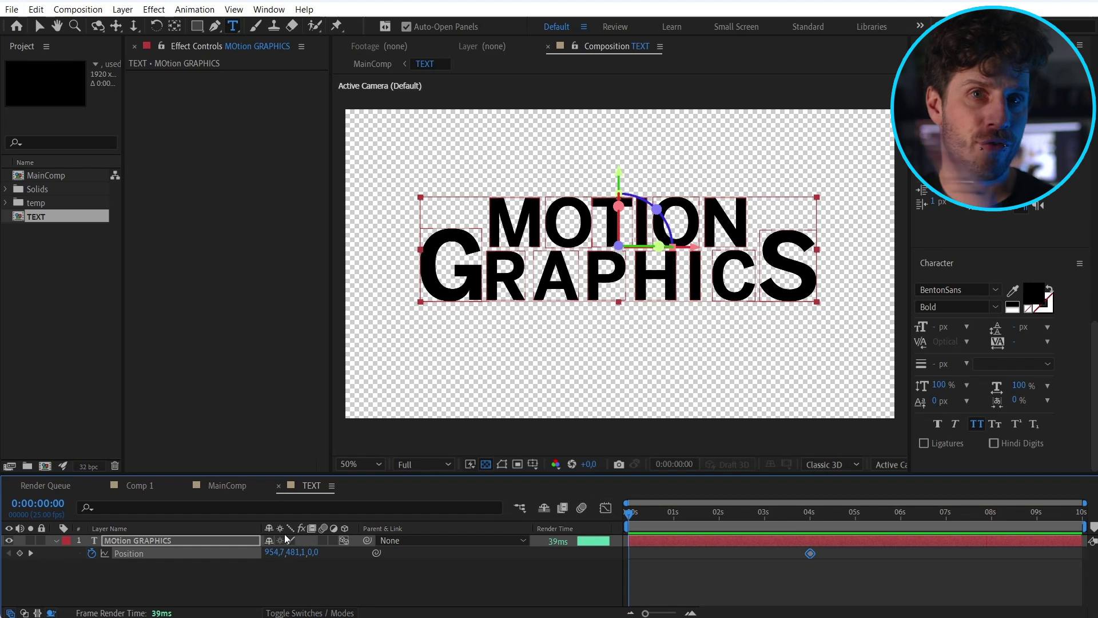
pyautogui.moveTo(348, 553); pyautogui.dragTo(207, 569)
pyautogui.press('v')
pyautogui.press(',')
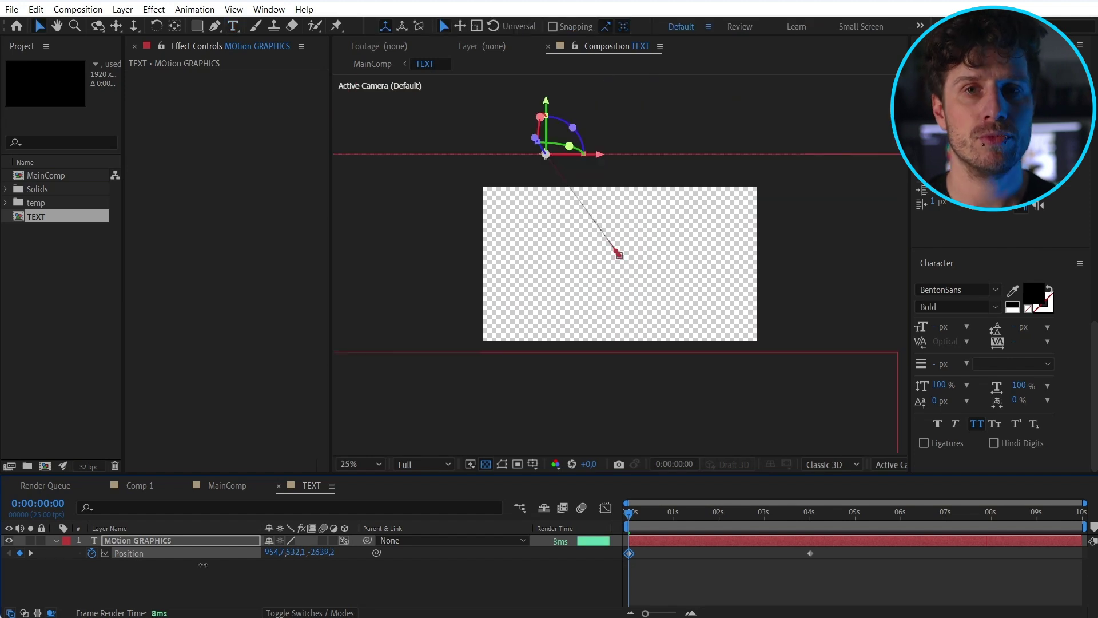
pyautogui.click(811, 517)
pyautogui.press('n')
pyautogui.press('space')
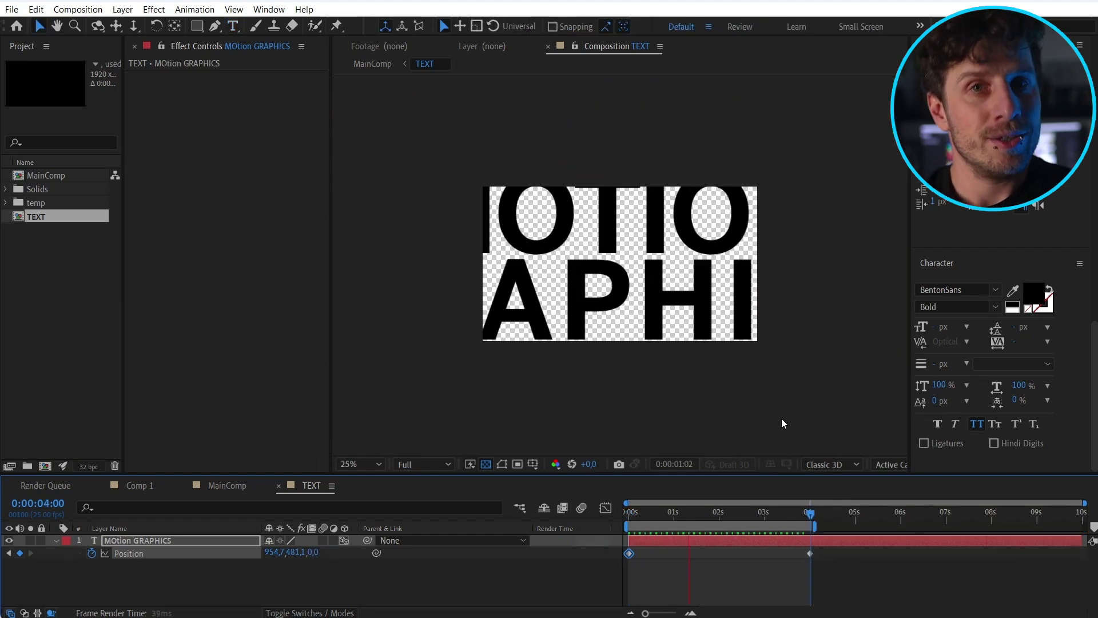
pyautogui.rightClick(809, 553)
pyautogui.click(1028, 604)
pyautogui.press('.')
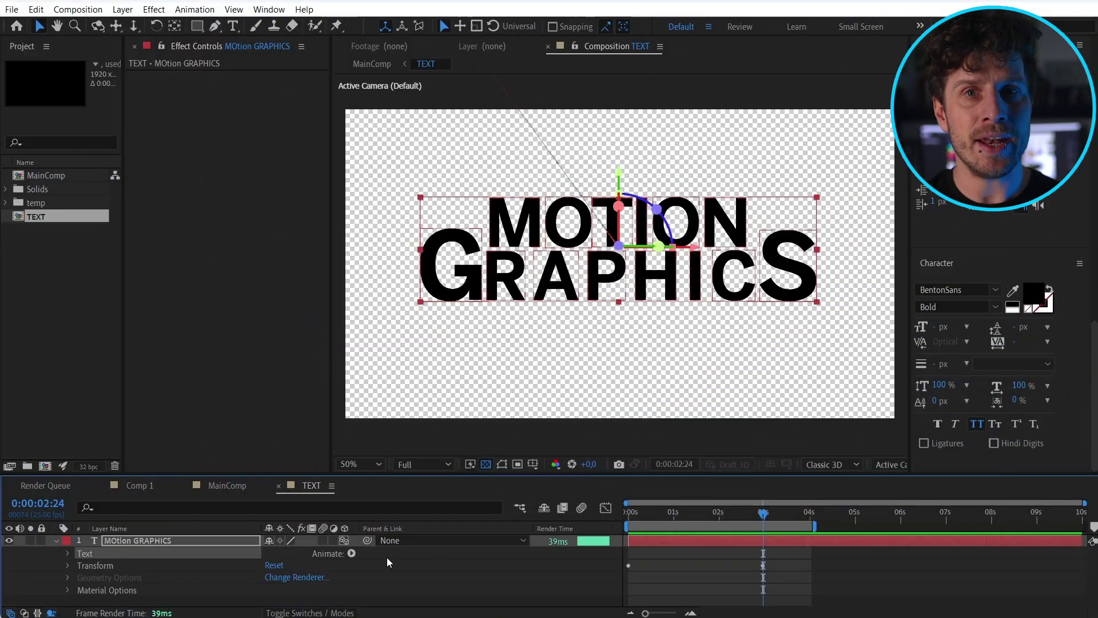
# - Add a Tracking animator keyframed from 132 at 0 s to 0 near 3 s
pyautogui.click(351, 553)
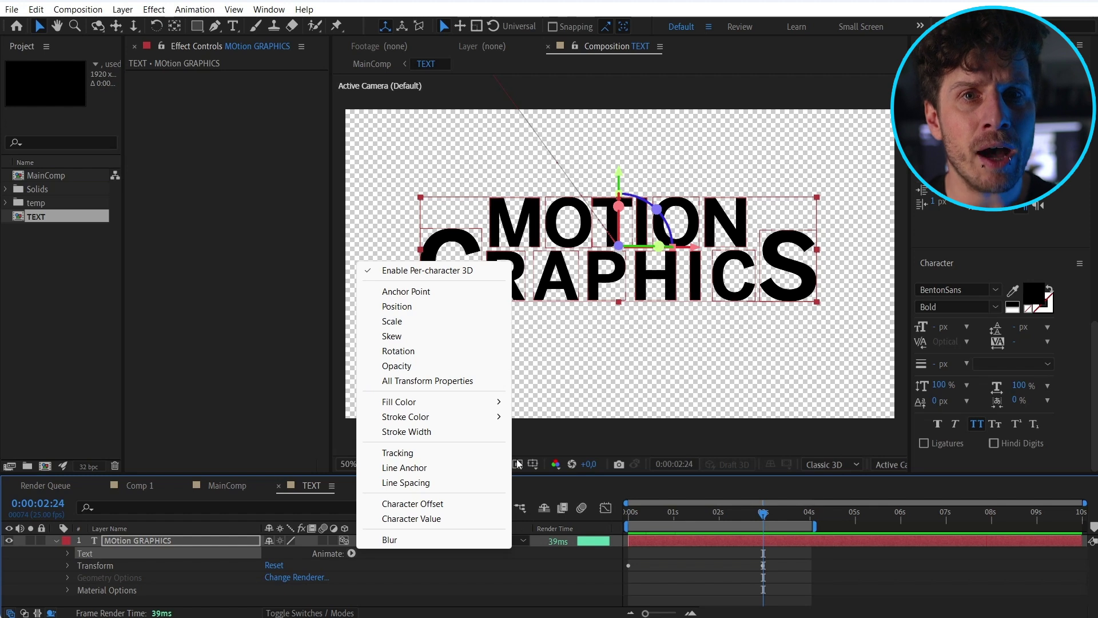
pyautogui.click(406, 454)
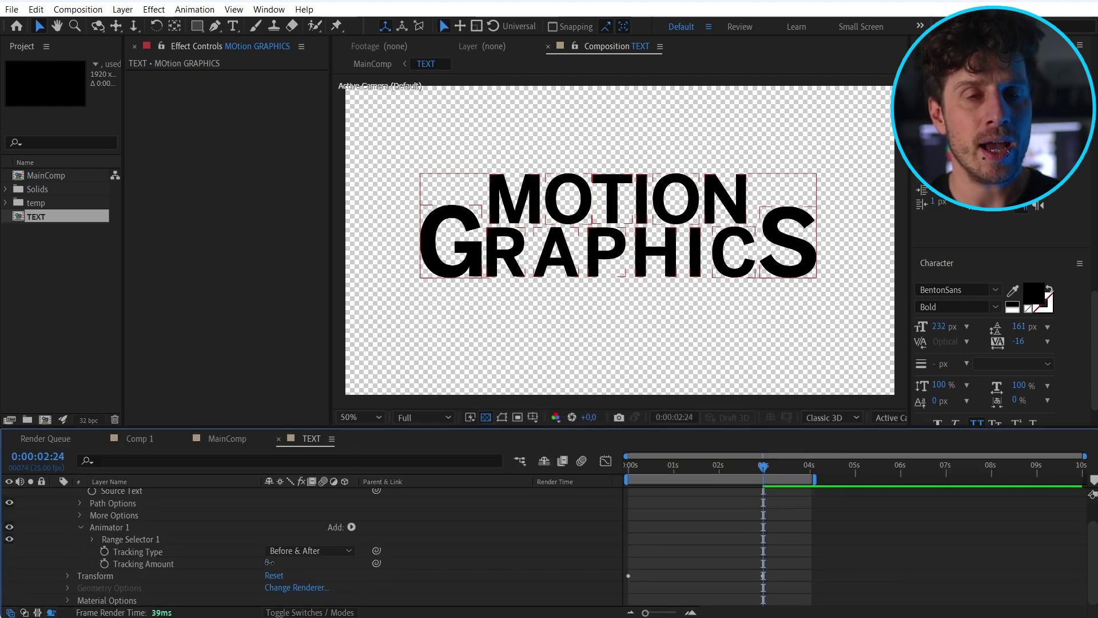
pyautogui.moveTo(297, 563); pyautogui.dragTo(278, 565)
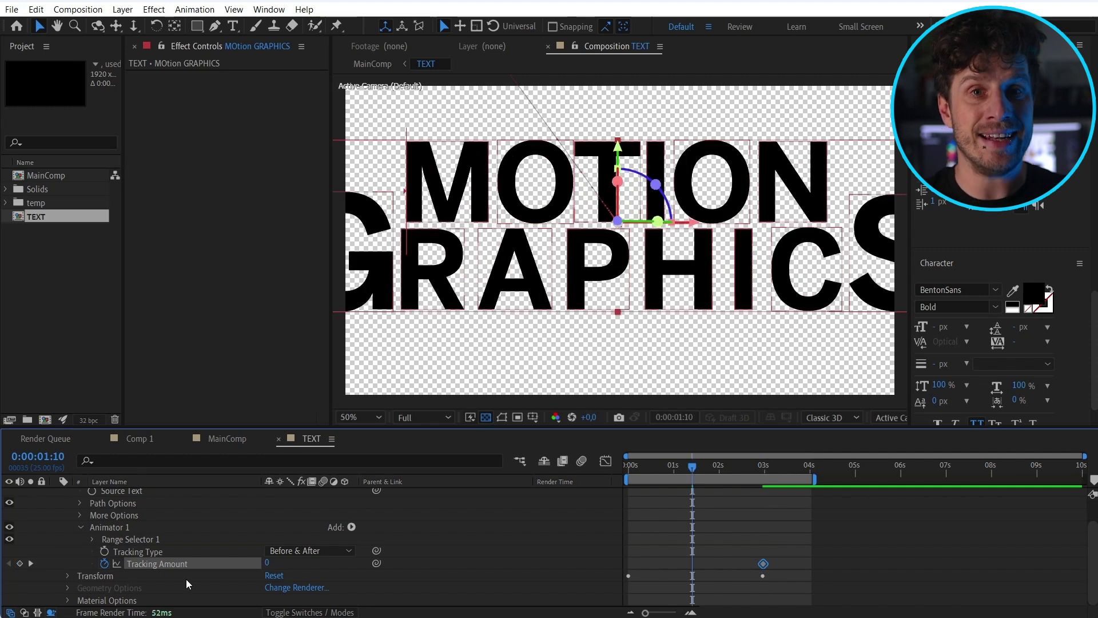
pyautogui.moveTo(267, 564); pyautogui.dragTo(363, 562)
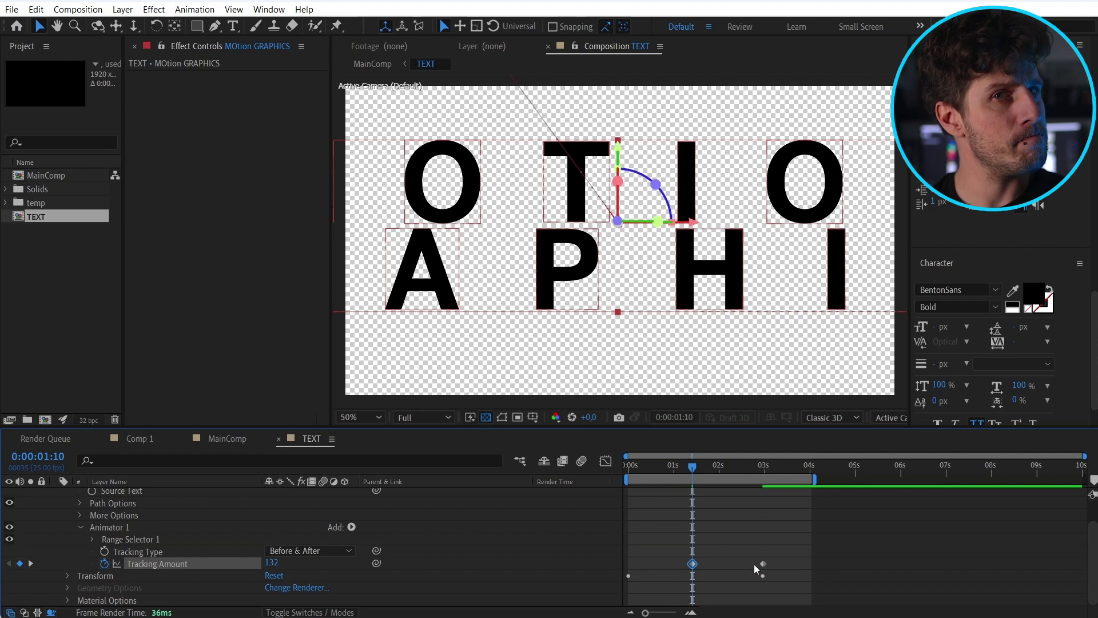
pyautogui.moveTo(693, 564); pyautogui.dragTo(630, 565)
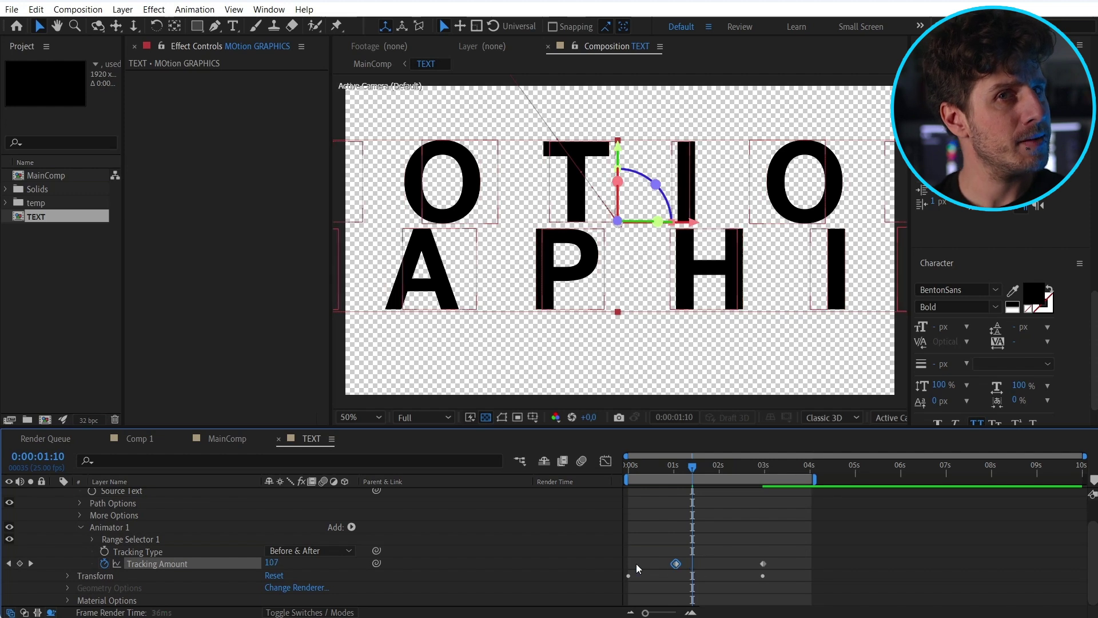
# - Apply Easy Ease to the Tracking keyframe and preview from frame 0
pyautogui.rightClick(764, 565)
pyautogui.moveTo(846, 554)
pyautogui.click(982, 595)
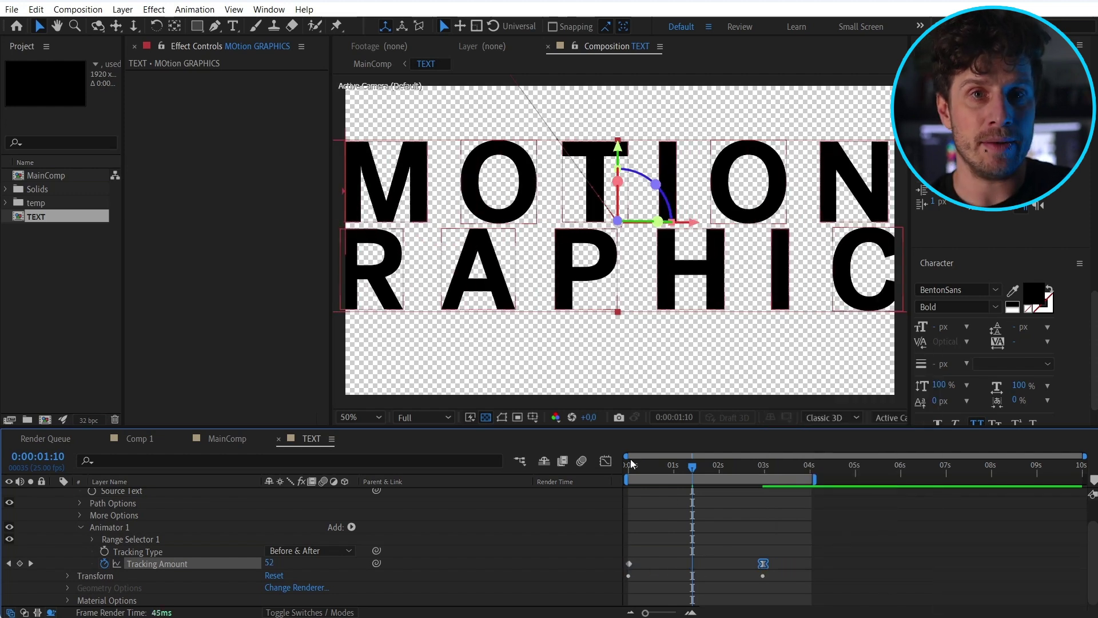
pyautogui.click(631, 463)
pyautogui.moveTo(330, 273); pyautogui.dragTo(268, 273)
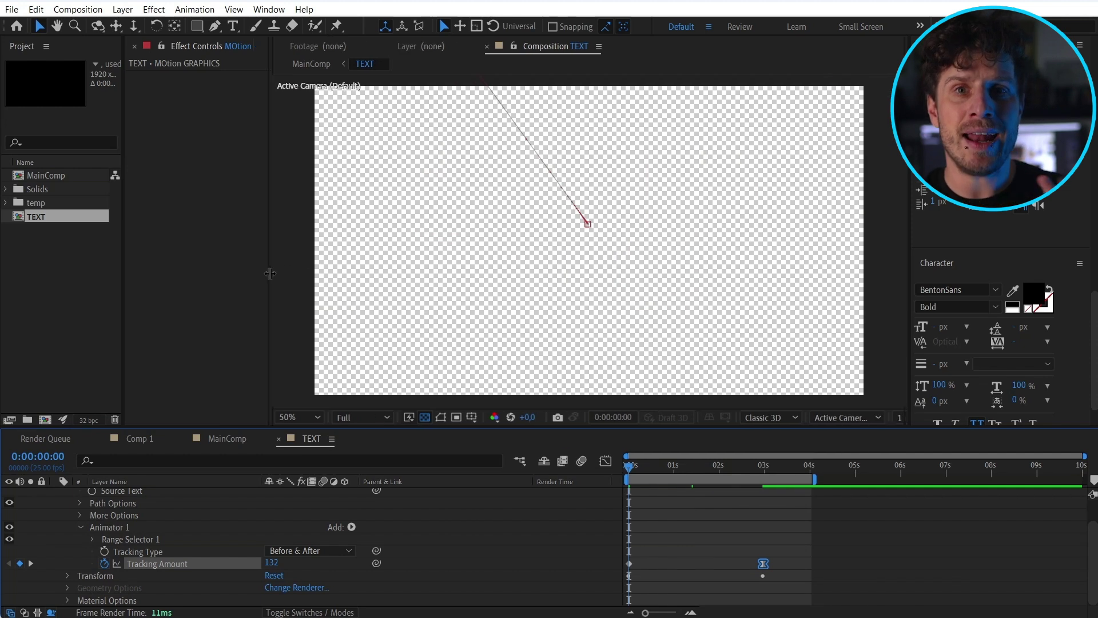
pyautogui.press('space')
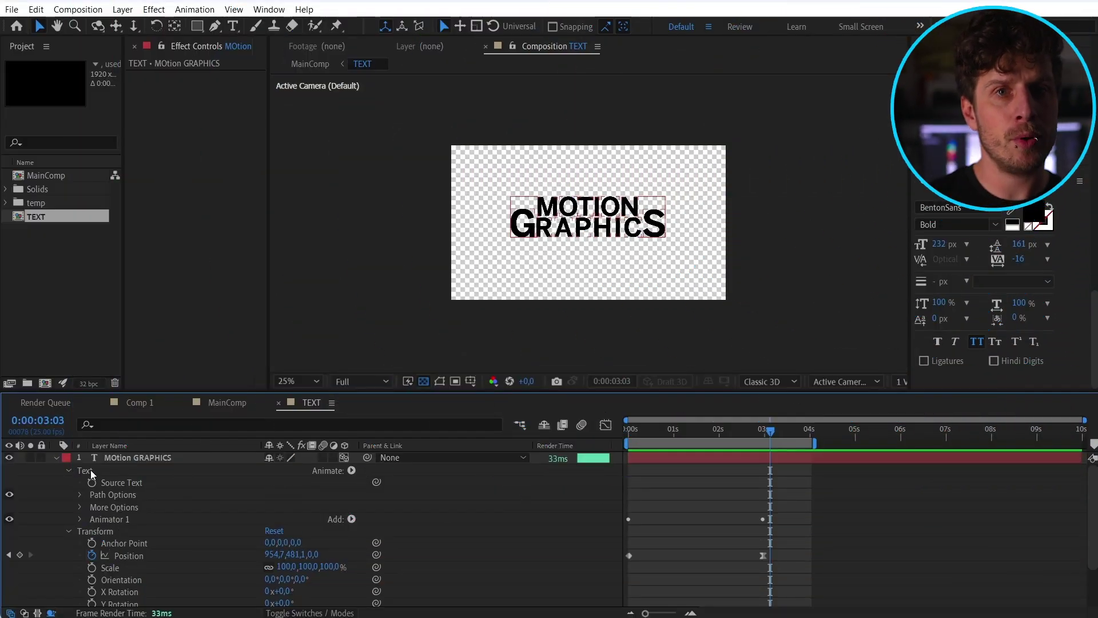
# - Add a Position animator with its Z depth set to 750
pyautogui.click(352, 471)
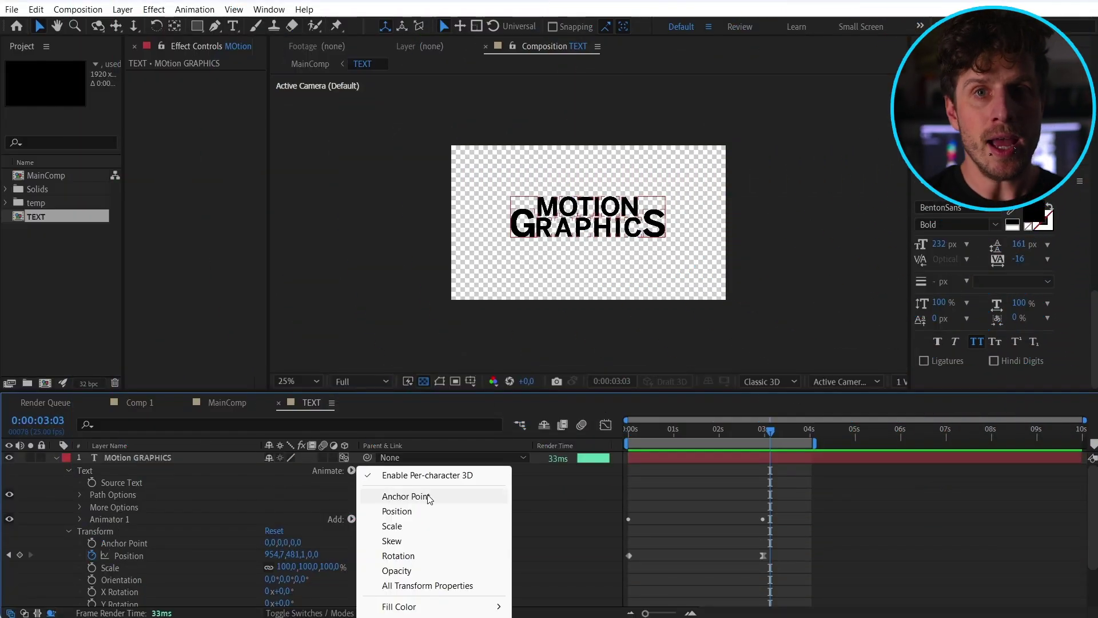
pyautogui.click(419, 512)
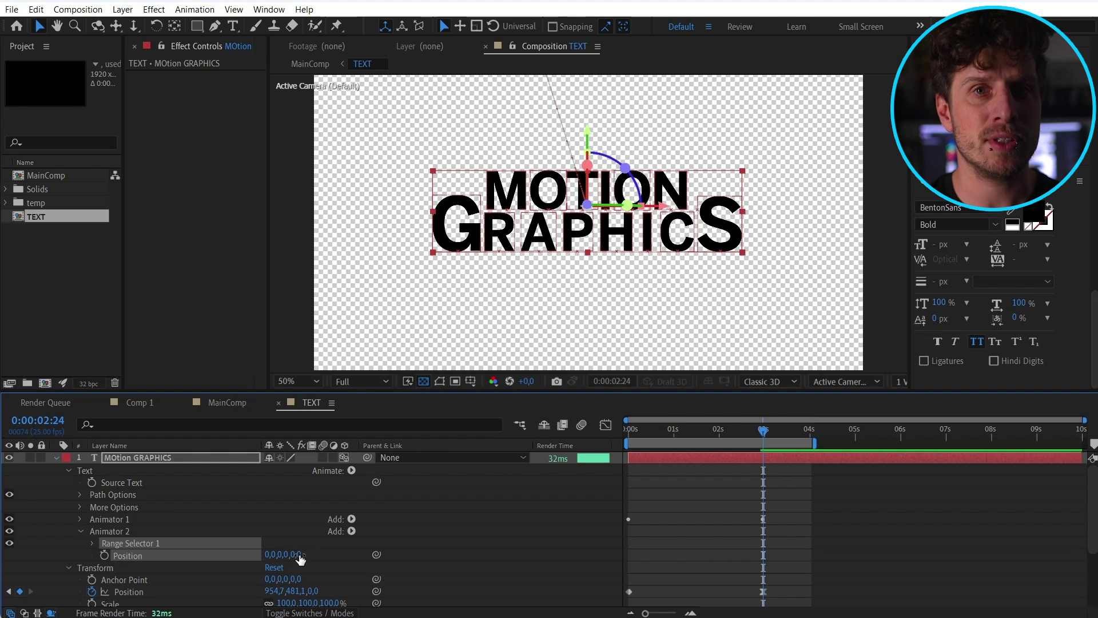
pyautogui.moveTo(301, 559); pyautogui.dragTo(301, 554)
pyautogui.click(301, 554)
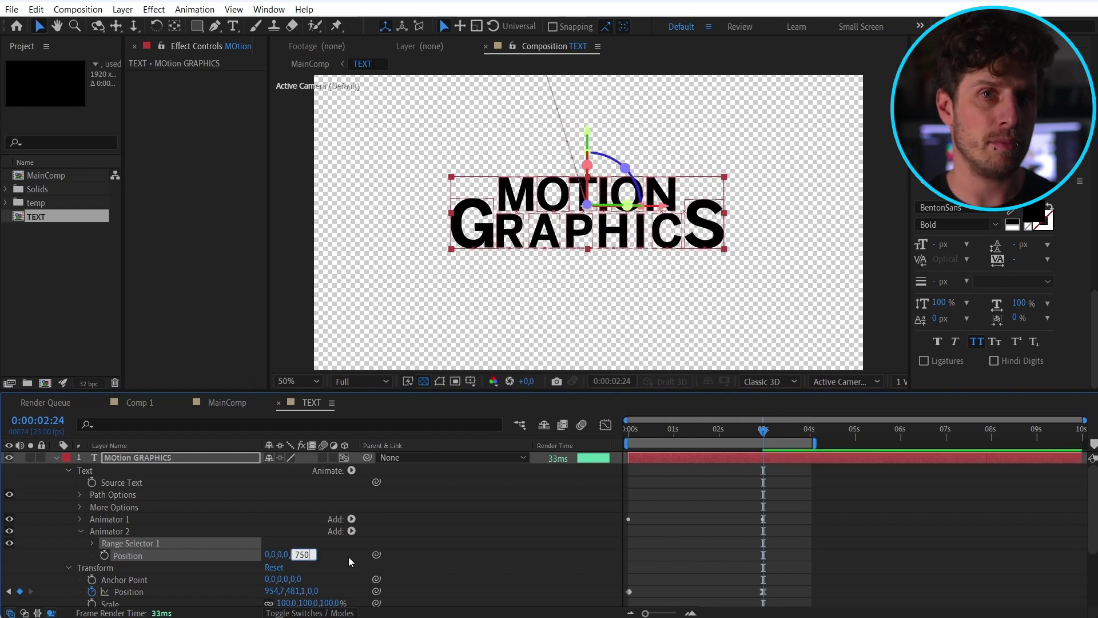
pyautogui.write('750')
pyautogui.press('Return')
# - Keyframe Range Selector Start from 100% at 0 s to 0% at 2:24
pyautogui.click(93, 543)
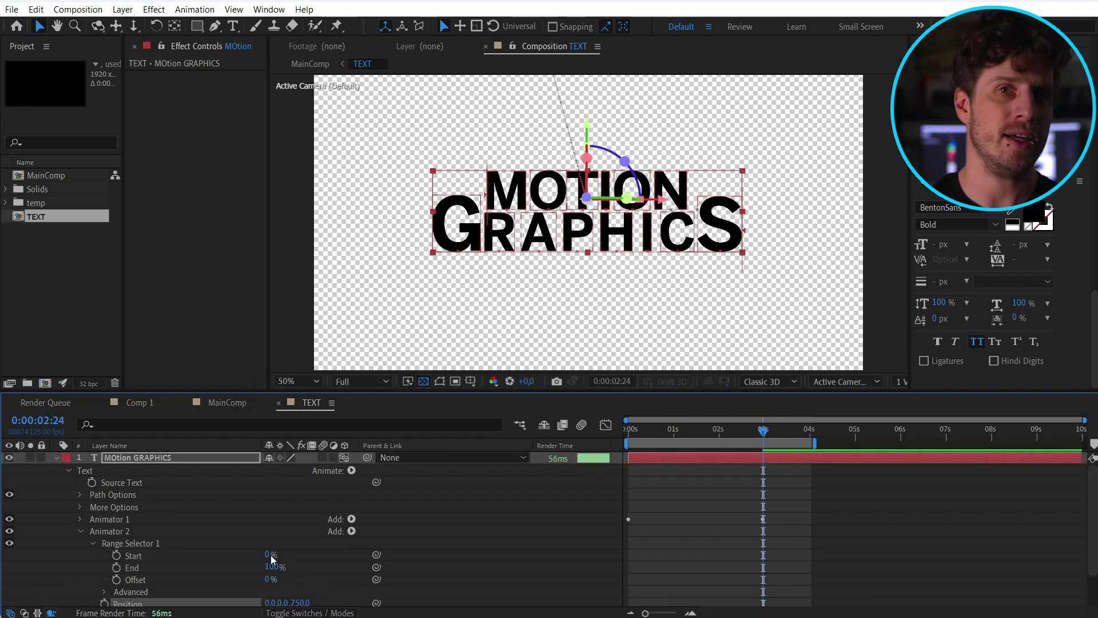
pyautogui.moveTo(270, 559); pyautogui.dragTo(229, 560)
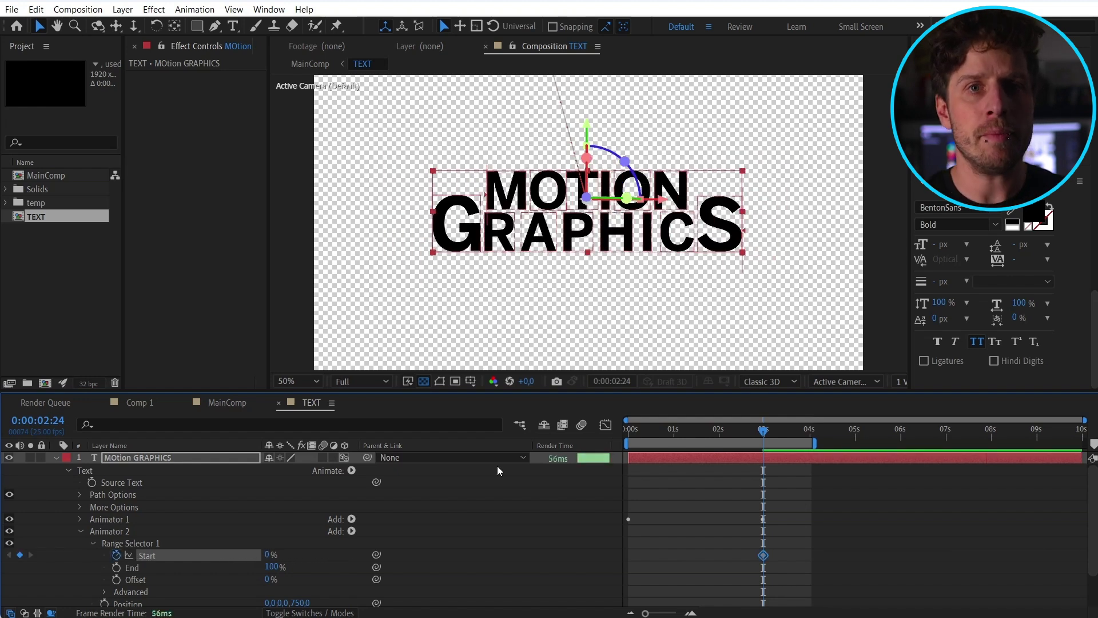
pyautogui.click(630, 436)
pyautogui.moveTo(285, 554); pyautogui.dragTo(362, 552)
pyautogui.press('space')
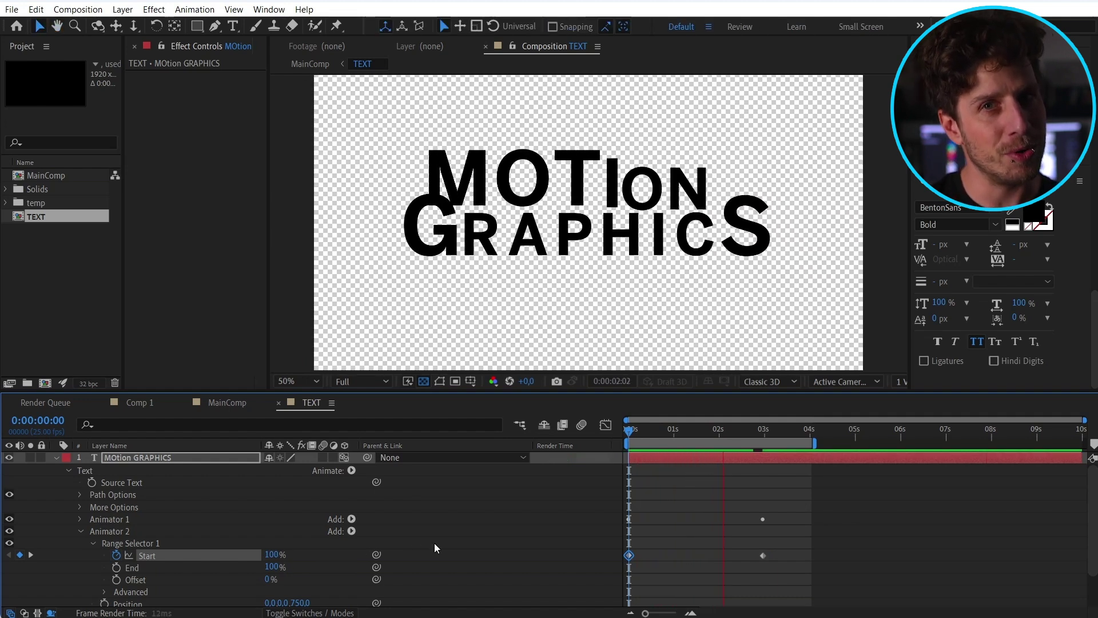
pyautogui.click(764, 434)
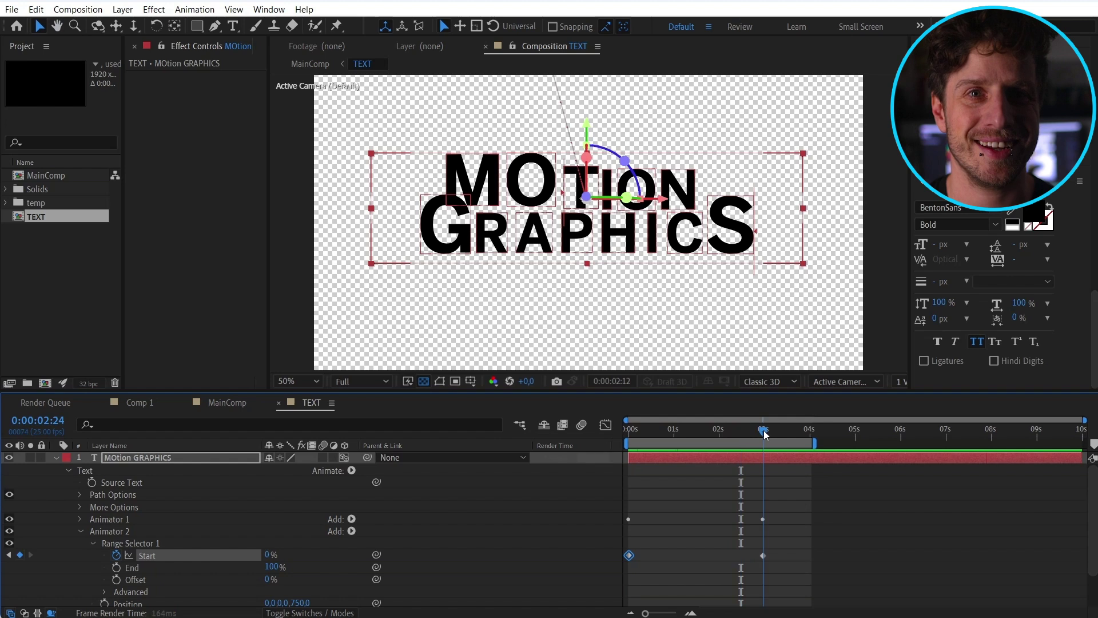
# - Apply Easy Ease to the final Start keyframe and preview the fly-in from the start
pyautogui.rightClick(763, 554)
pyautogui.moveTo(892, 547)
pyautogui.click(1002, 605)
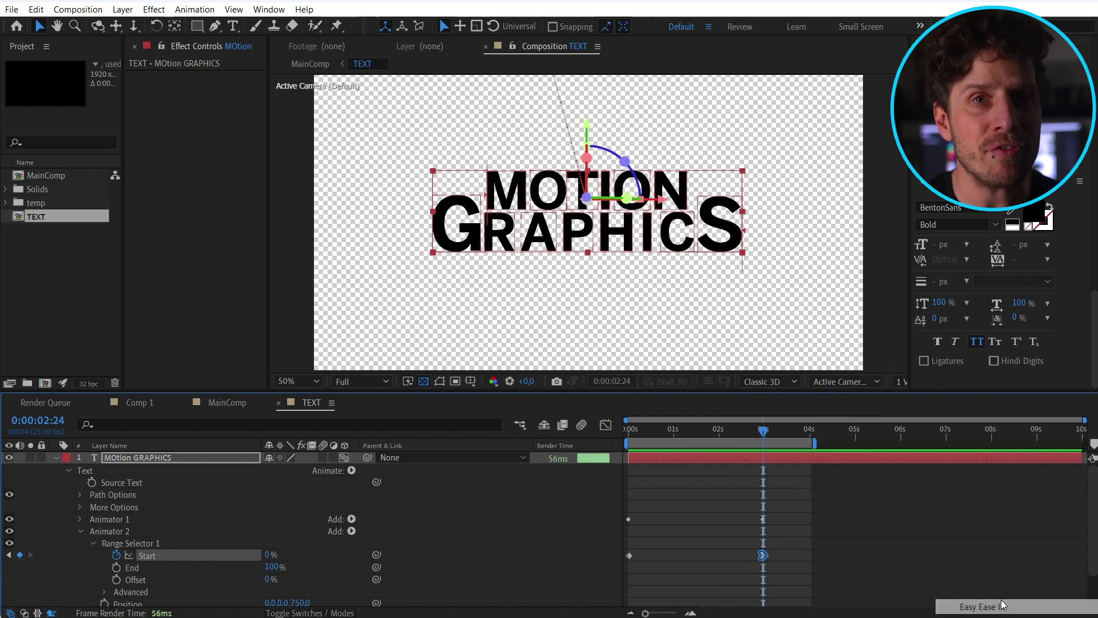
pyautogui.click(787, 565)
pyautogui.rightClick(763, 555)
pyautogui.moveTo(892, 609)
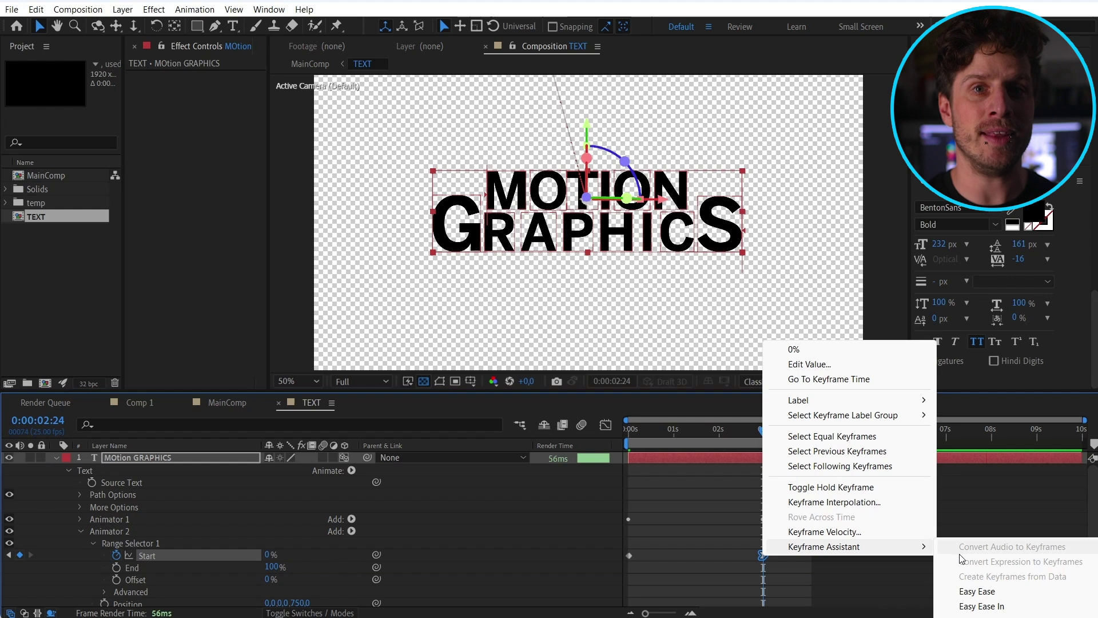
pyautogui.click(1000, 593)
pyautogui.click(623, 433)
pyautogui.press('space')
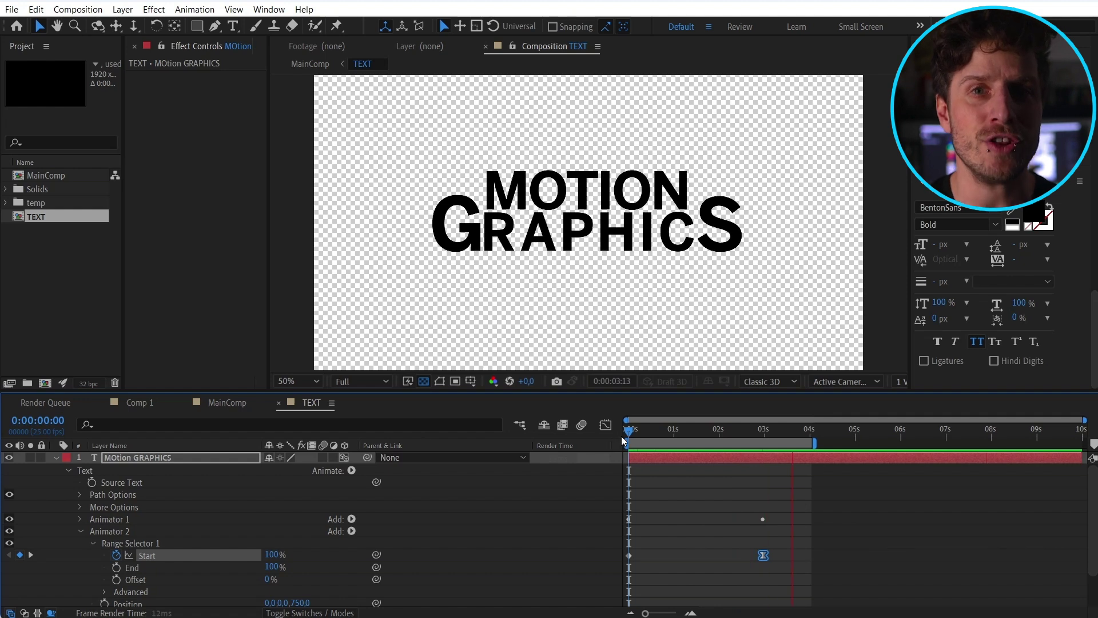
# - Turn Randomize Order on in Range Selector 1's Advanced settings and preview the random arrival
pyautogui.scroll(-1, 135, 569)
pyautogui.press('space')
pyautogui.click(105, 556)
pyautogui.scroll(-2, 104, 555)
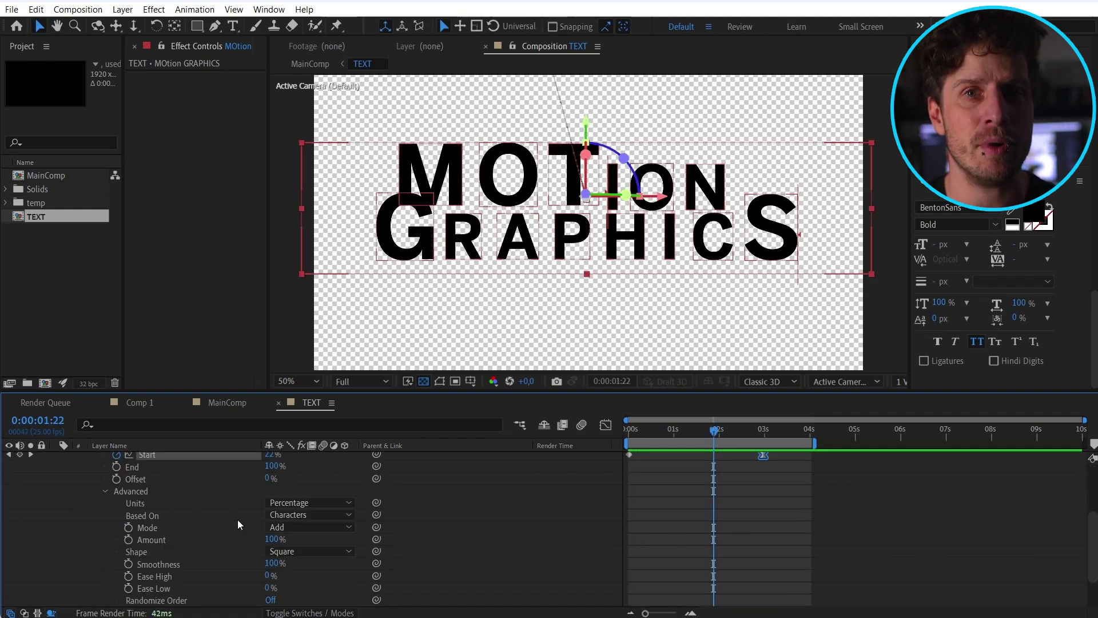
pyautogui.scroll(-1, 237, 519)
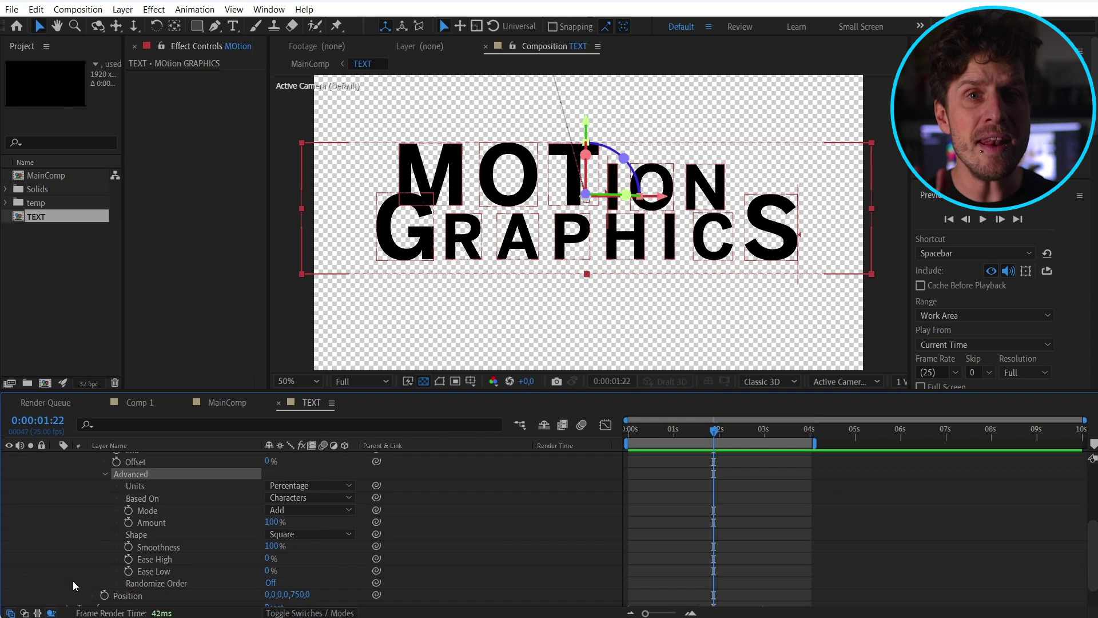
pyautogui.click(270, 583)
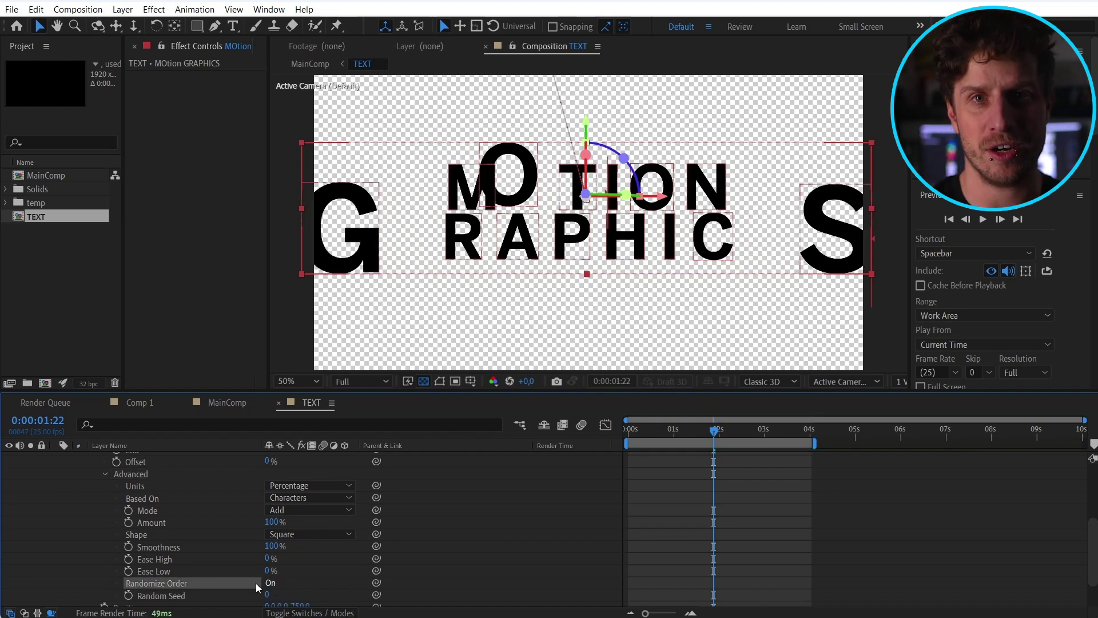
pyautogui.press('Home')
pyautogui.press('space')
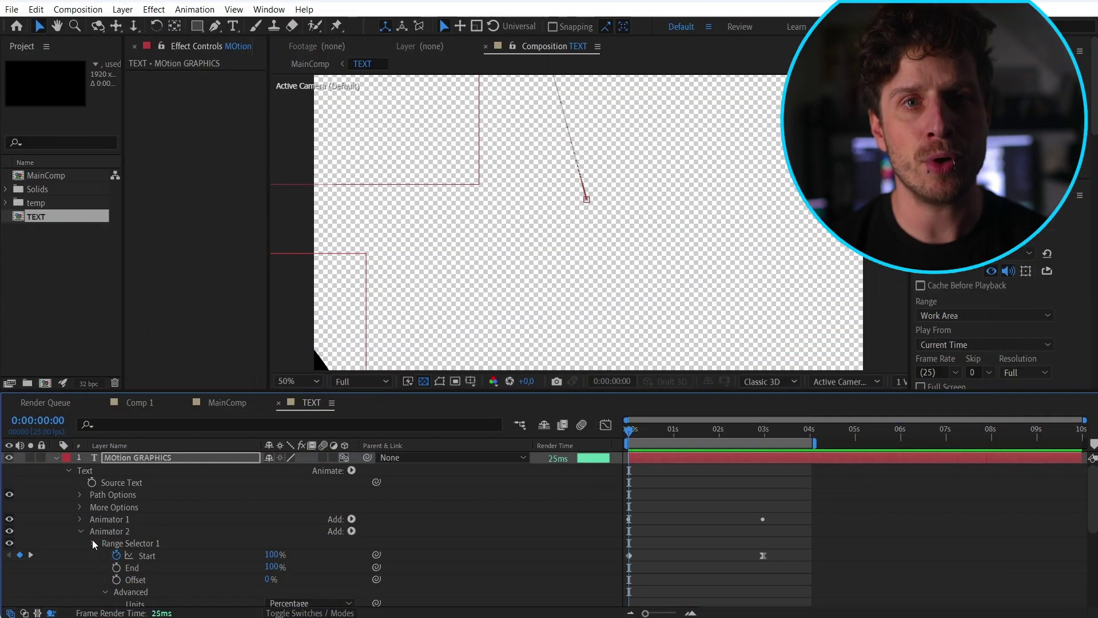
pyautogui.click(95, 543)
pyautogui.click(80, 532)
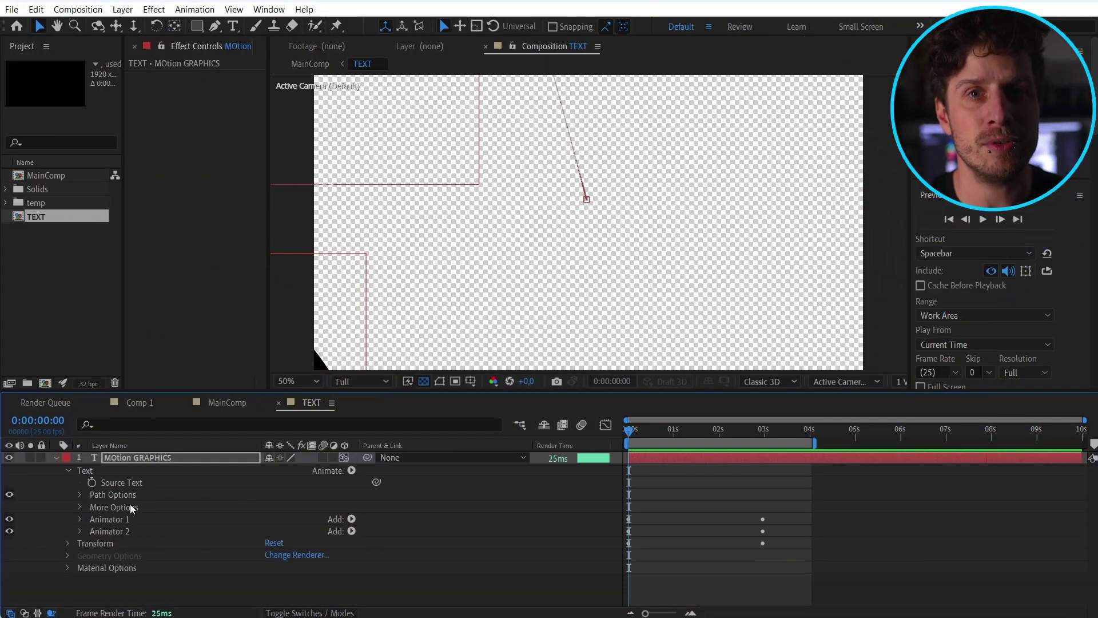
# - Add a Rotation animator that turns the letters 68° in Y, then preview from the start
pyautogui.click(350, 530)
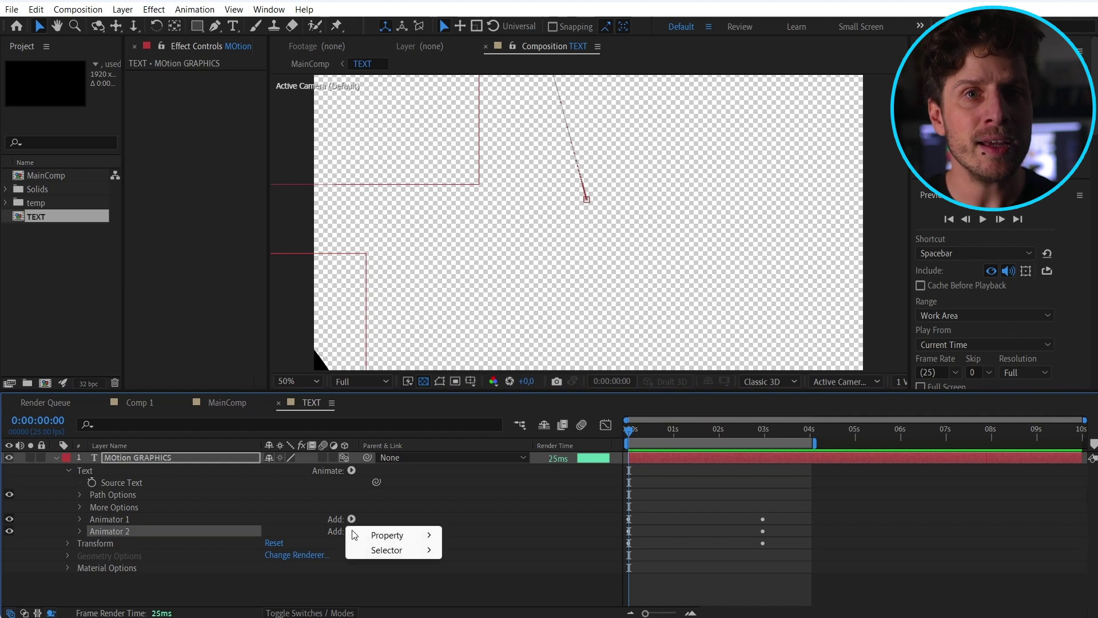
pyautogui.moveTo(407, 538)
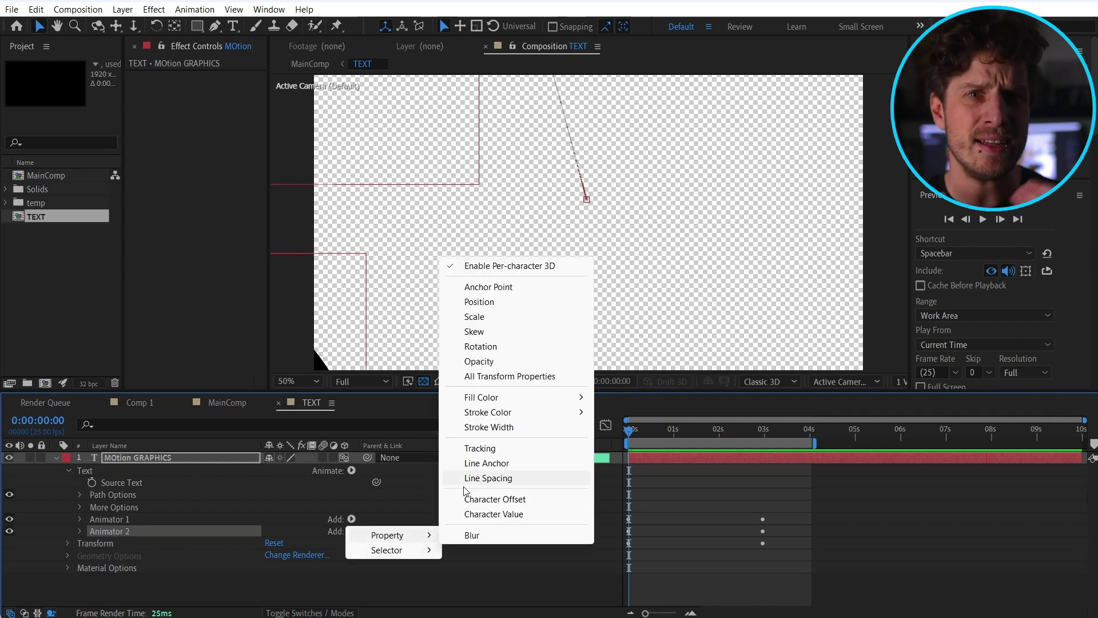
pyautogui.click(113, 533)
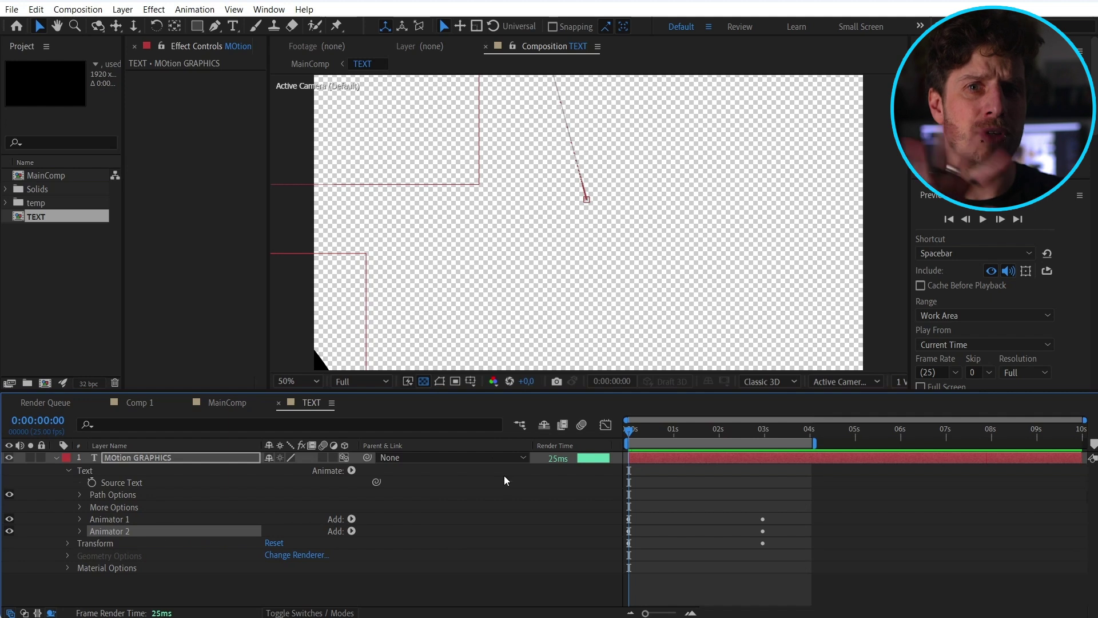
pyautogui.click(326, 477)
pyautogui.click(351, 470)
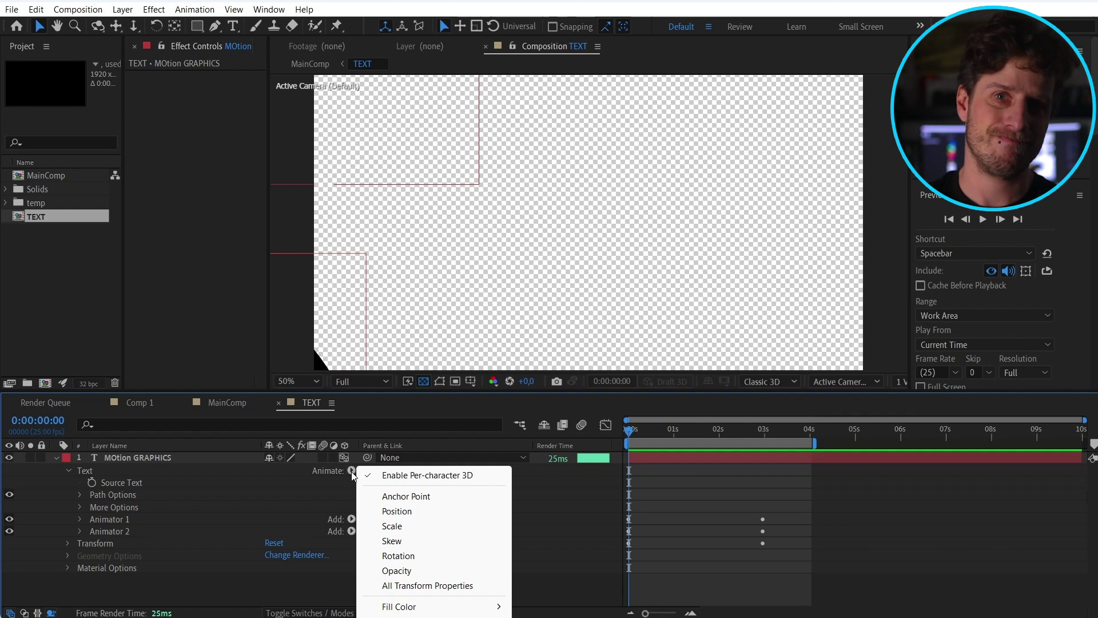
pyautogui.click(416, 556)
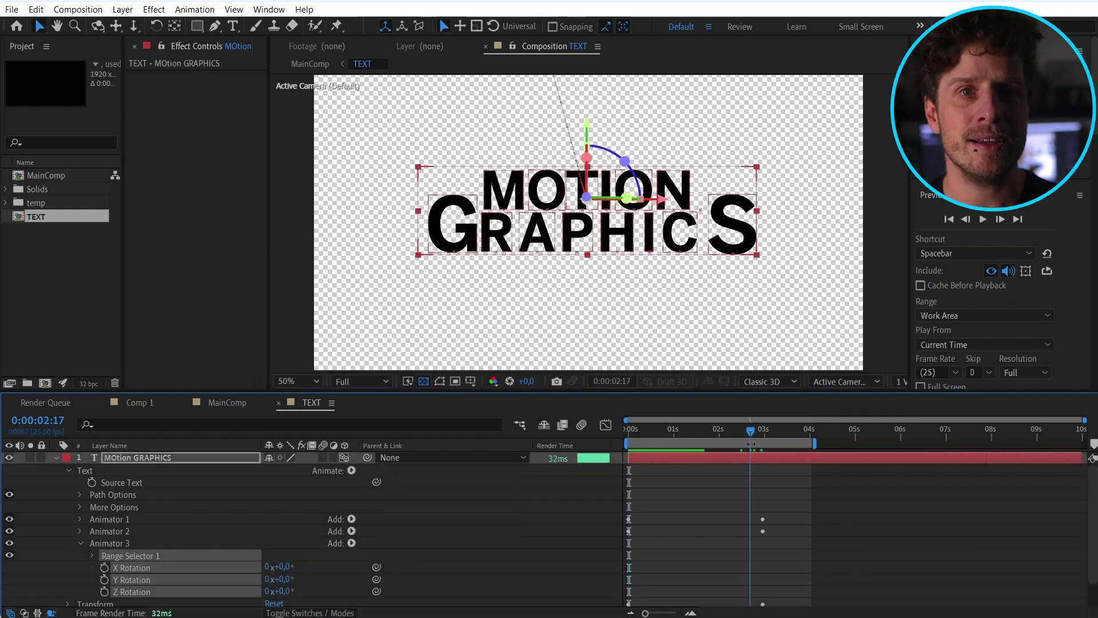
pyautogui.moveTo(269, 580); pyautogui.dragTo(321, 579)
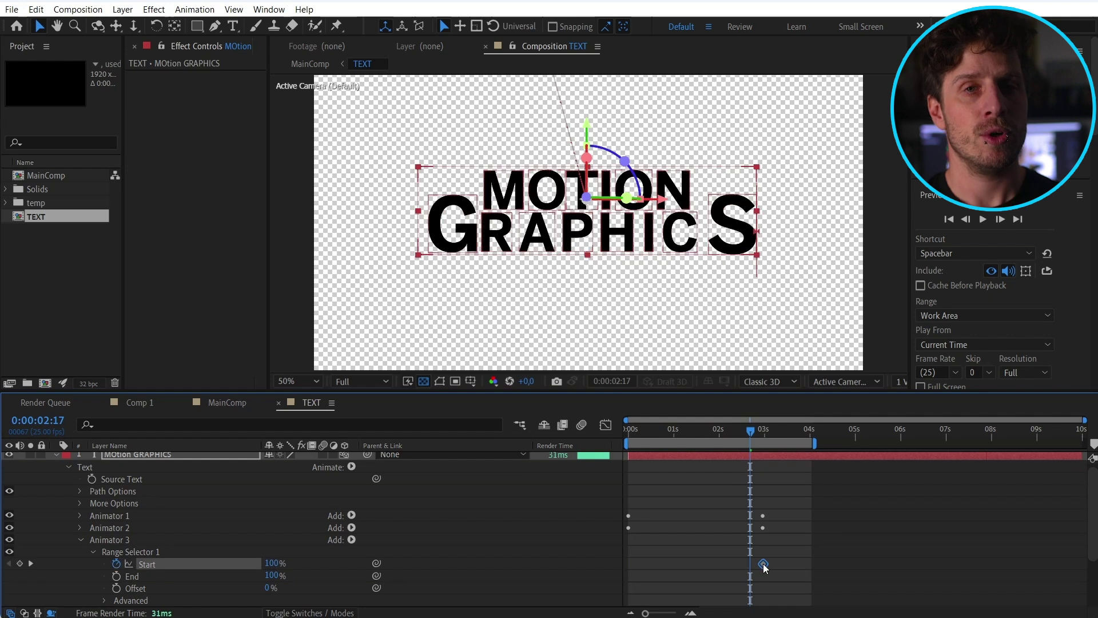
pyautogui.press('Home')
pyautogui.press('space')
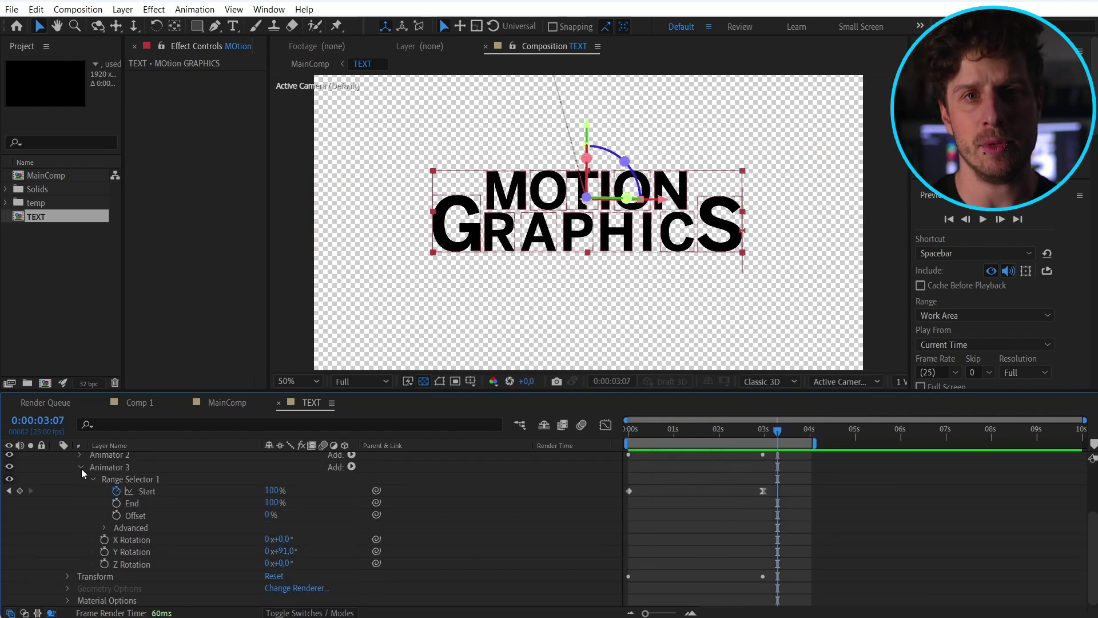
# - Rename the three animators Tracking, Position and Rotation
pyautogui.click(120, 519)
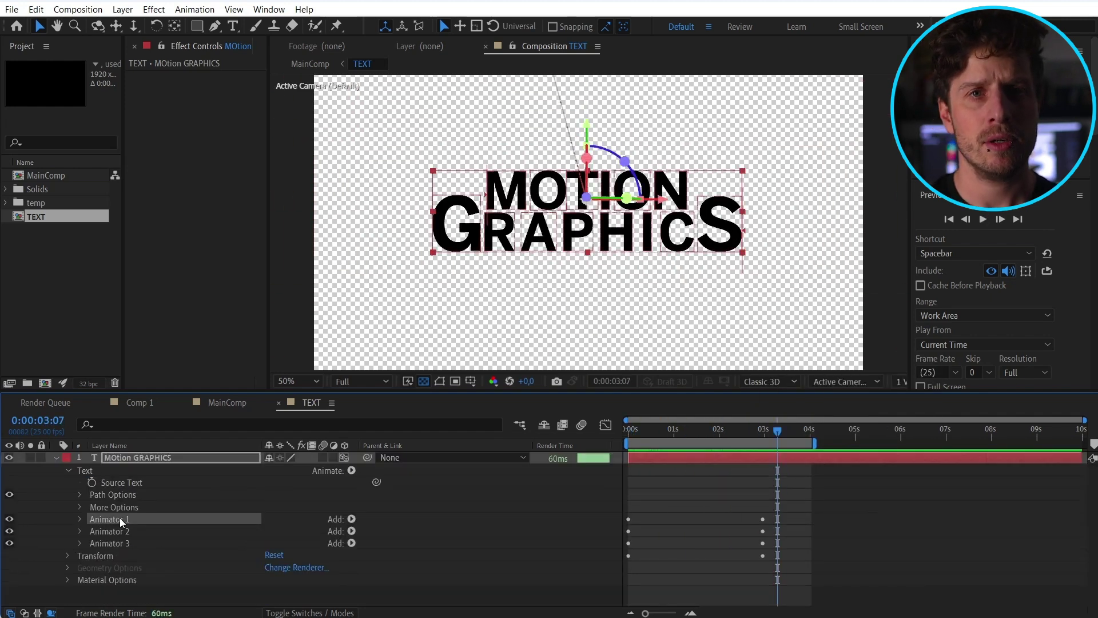
pyautogui.press('Return')
pyautogui.write('Tracking')
pyautogui.click(124, 533)
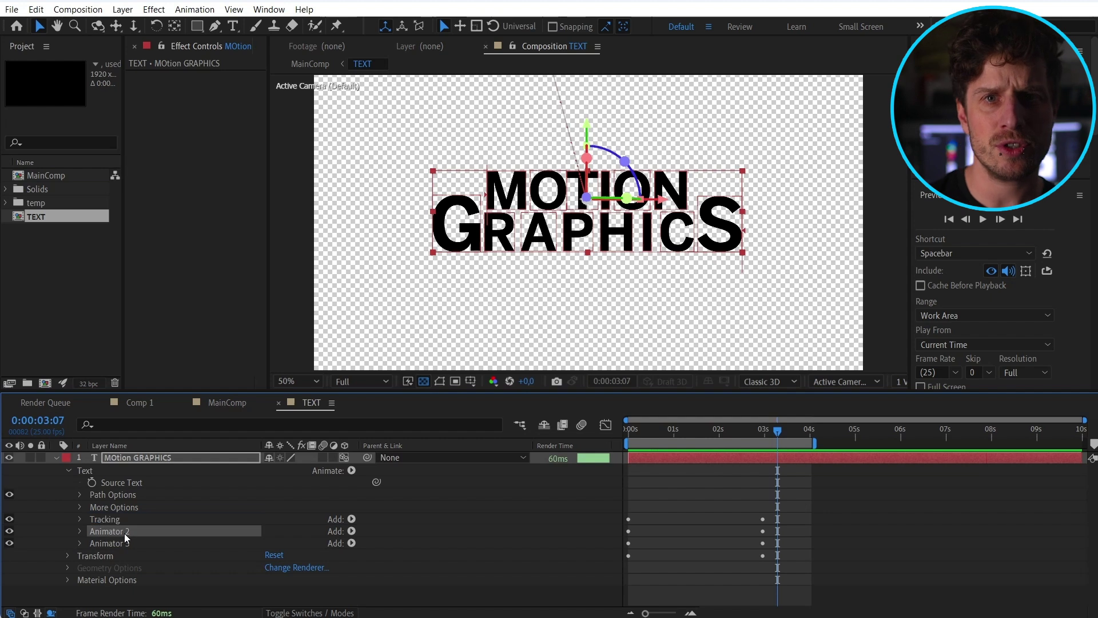
pyautogui.press('Return')
pyautogui.write('Position')
pyautogui.click(112, 543)
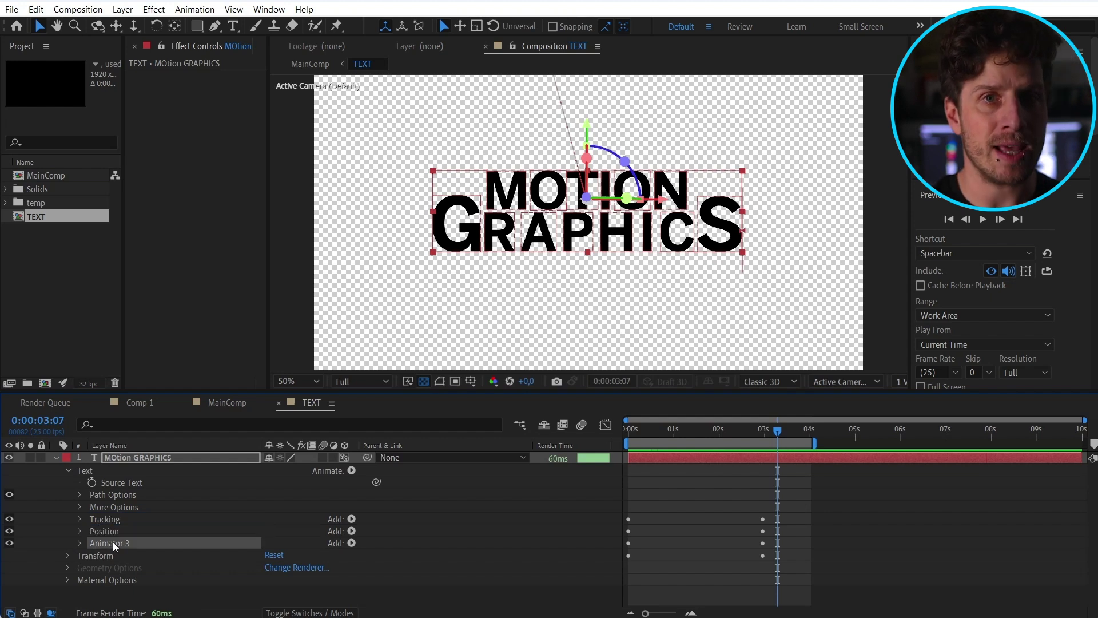
pyautogui.press('Return')
pyautogui.write('Rotation')
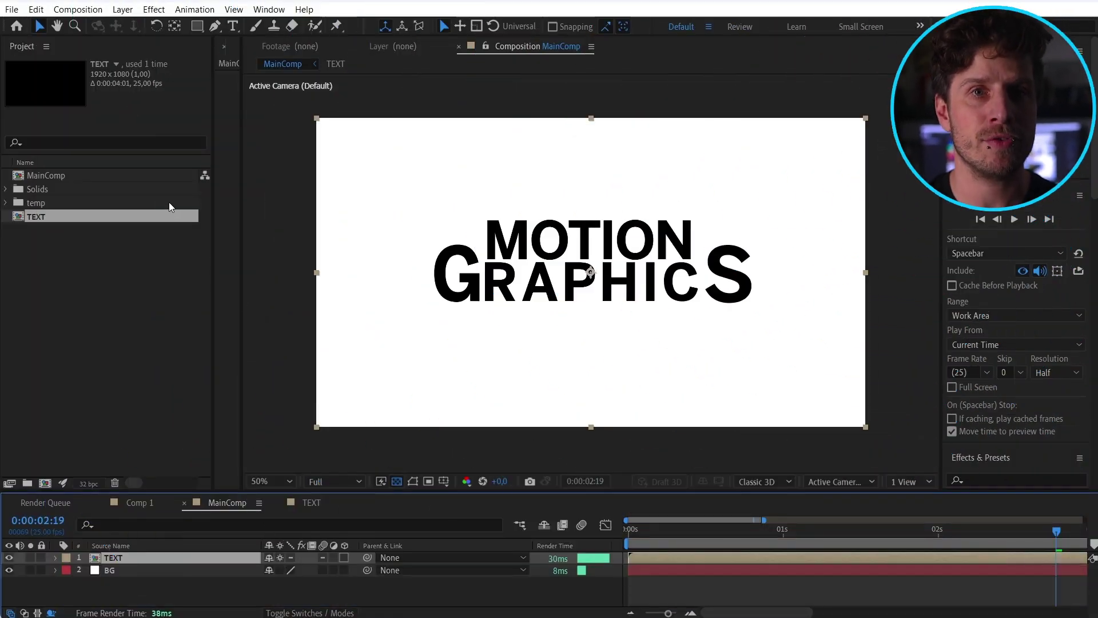
# - Add Camera 1 with a 12 mm focal length to MainComp
pyautogui.click(129, 13)
pyautogui.moveTo(143, 26)
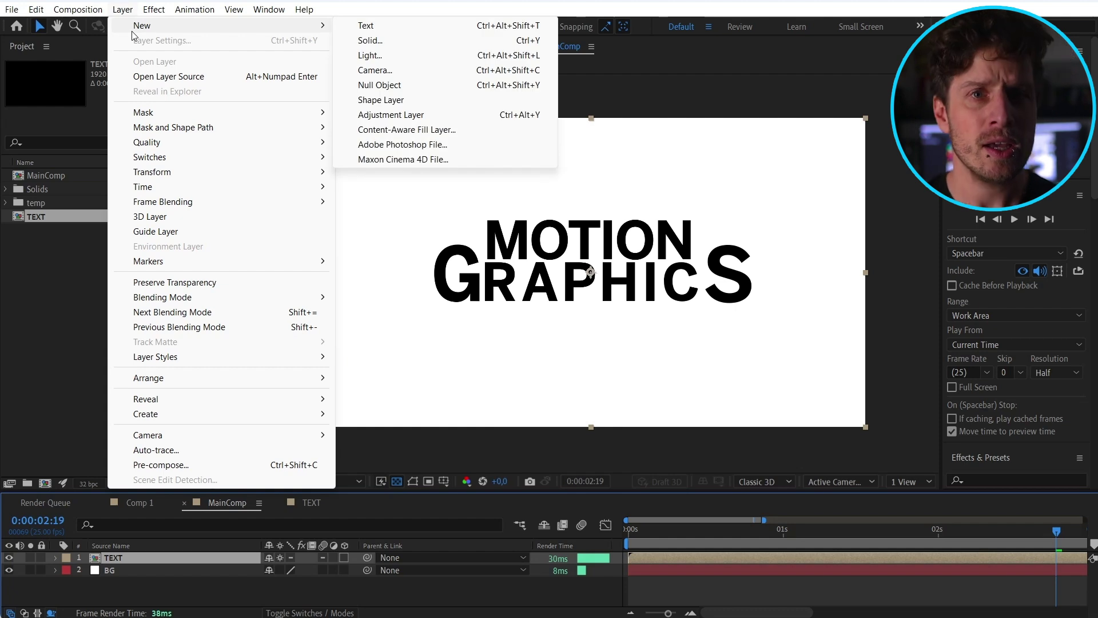
pyautogui.click(399, 70)
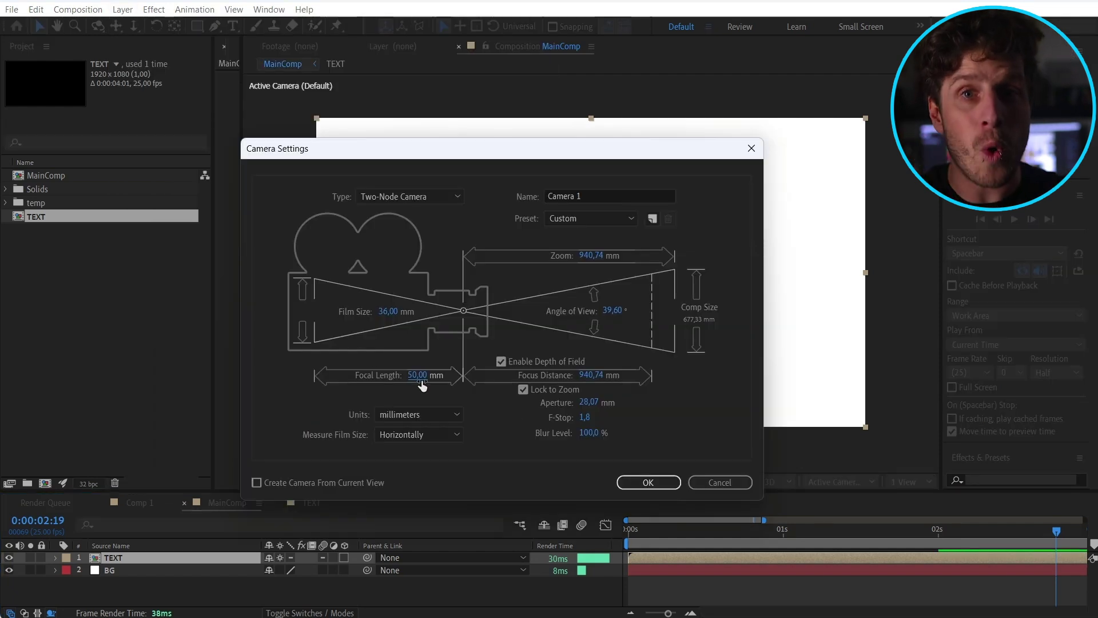
pyautogui.write('12')
pyautogui.click(660, 486)
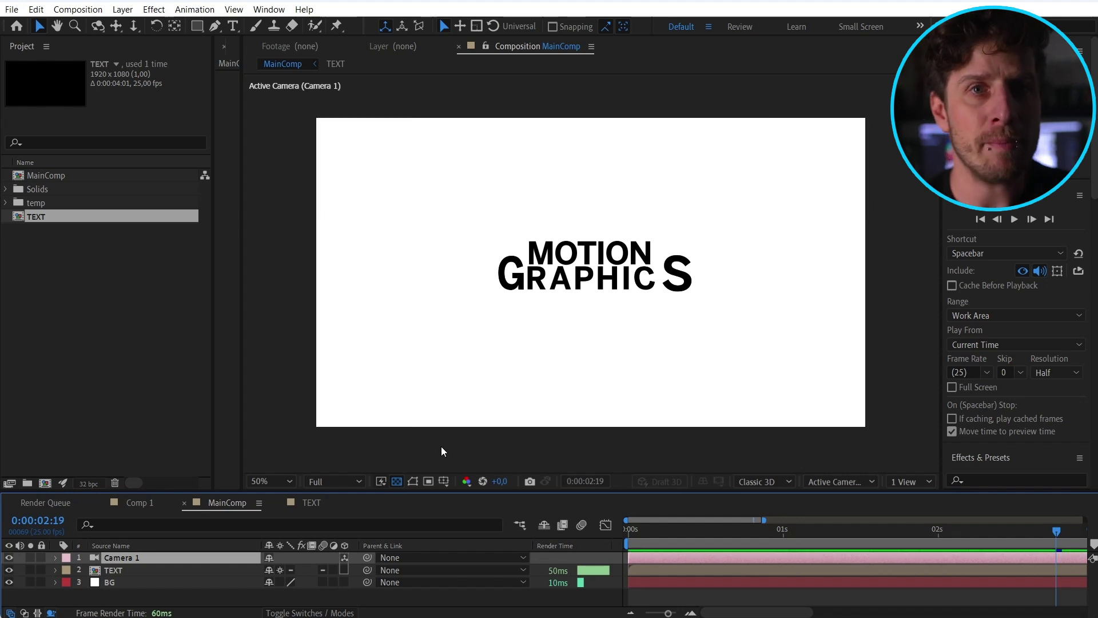
# - Make the BG layer 3D, reveal its Geometry Options, and switch the viewer to 2 Views
pyautogui.click(91, 582)
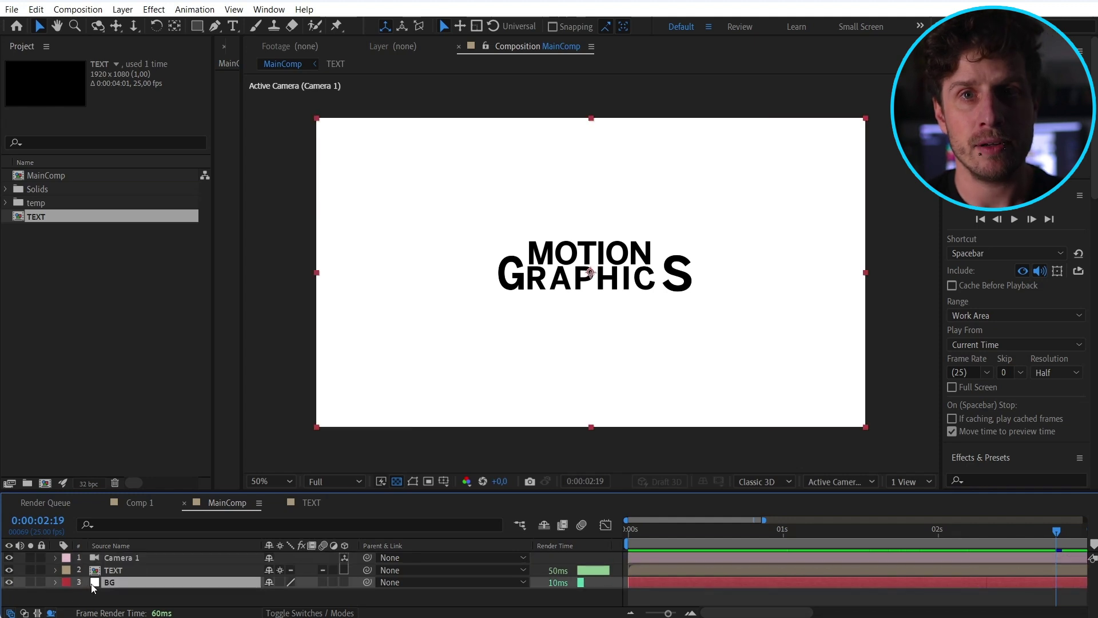
pyautogui.click(345, 582)
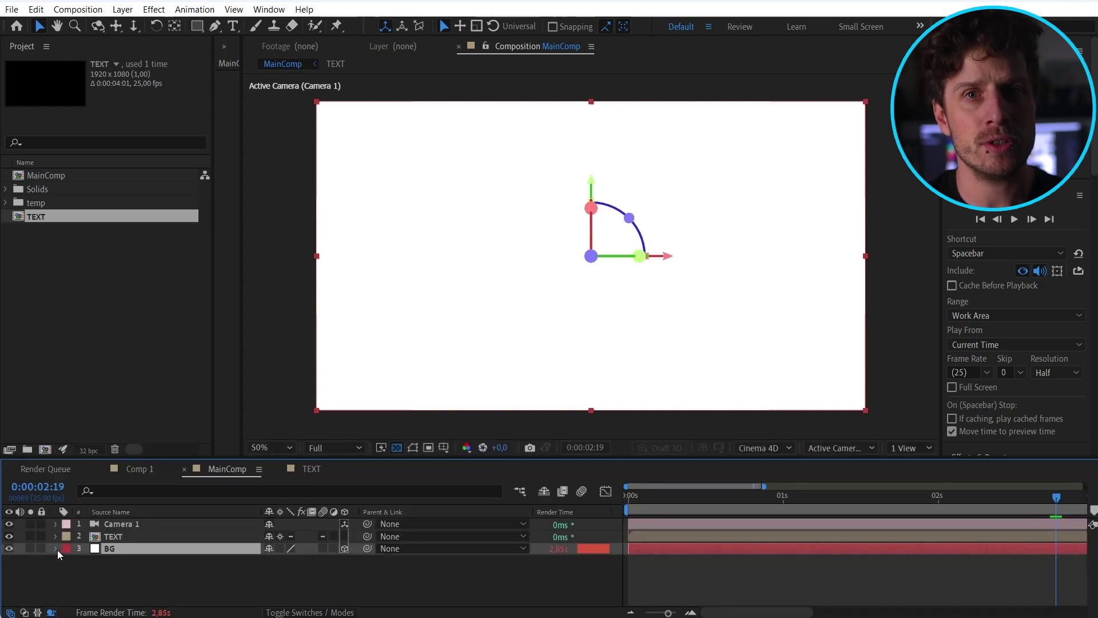
pyautogui.click(56, 549)
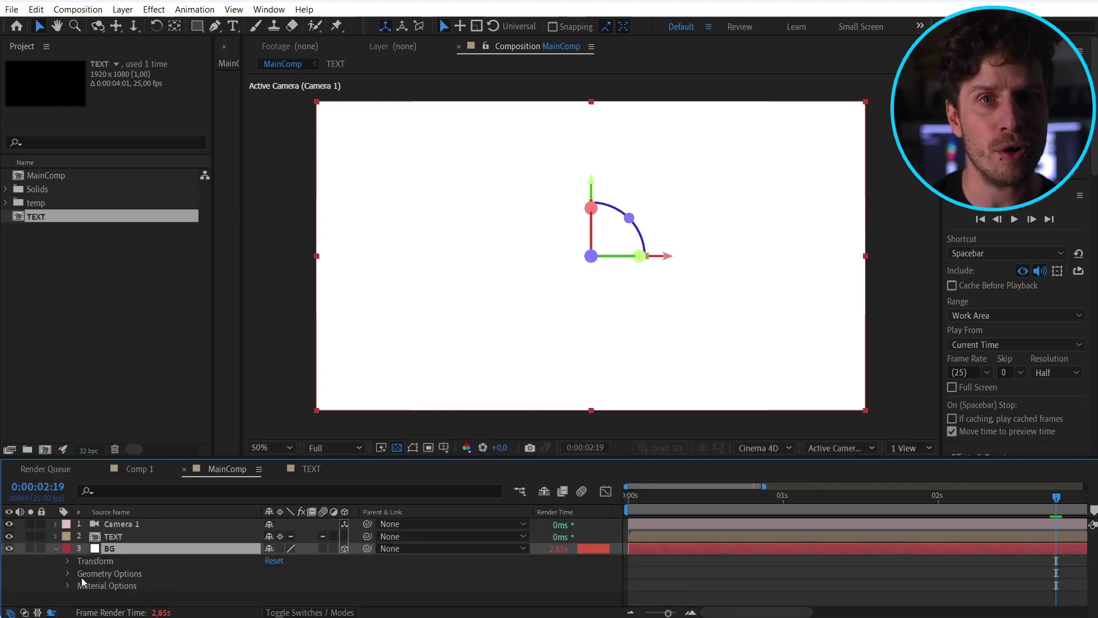
pyautogui.click(68, 573)
pyautogui.click(915, 415)
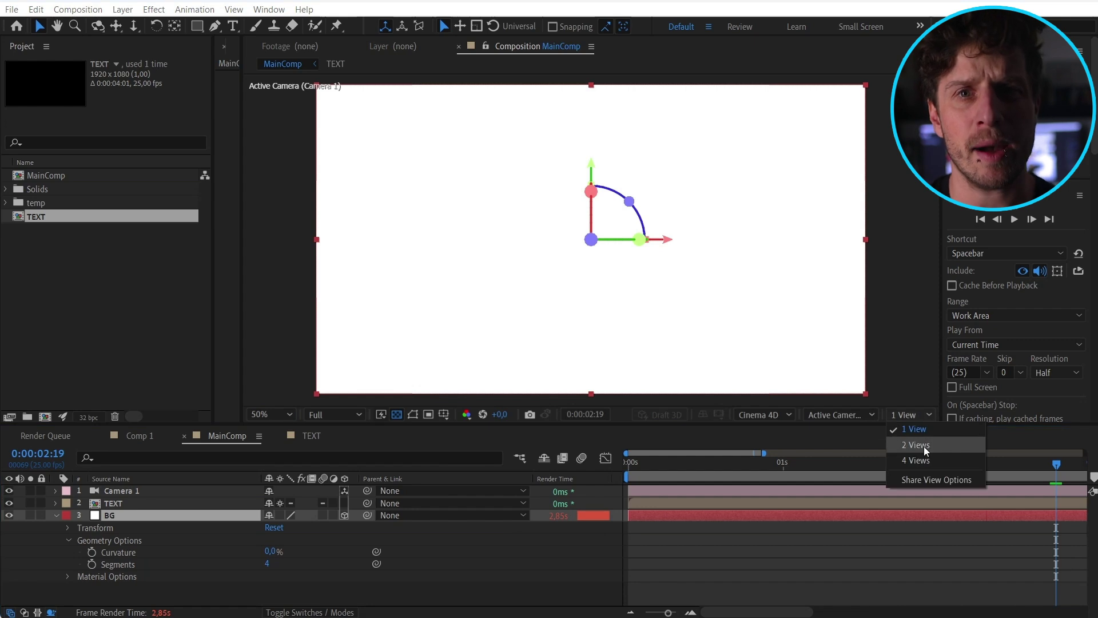
pyautogui.click(924, 444)
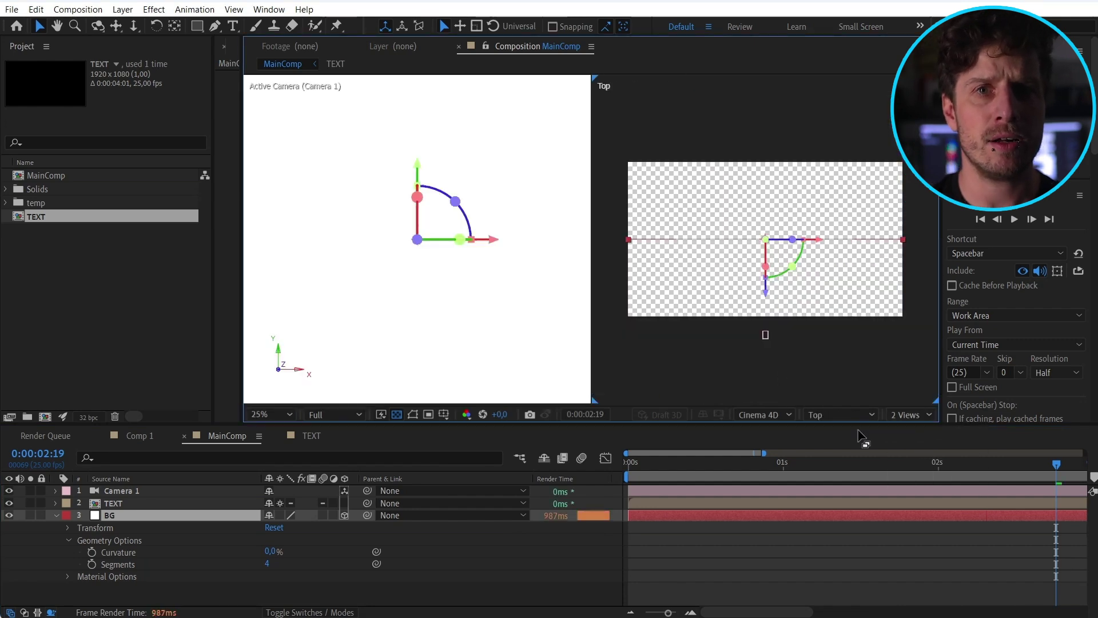
# - Curve BG to about 99% curvature, then rotate it upright and scale it up
pyautogui.moveTo(270, 552); pyautogui.dragTo(322, 552)
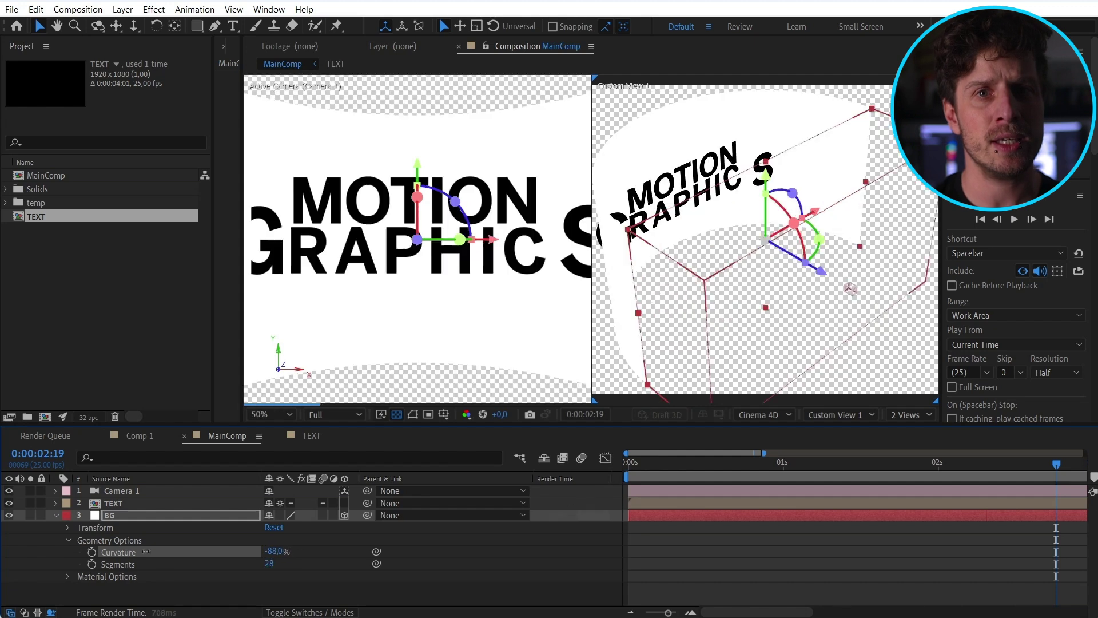
pyautogui.moveTo(270, 552); pyautogui.dragTo(272, 561)
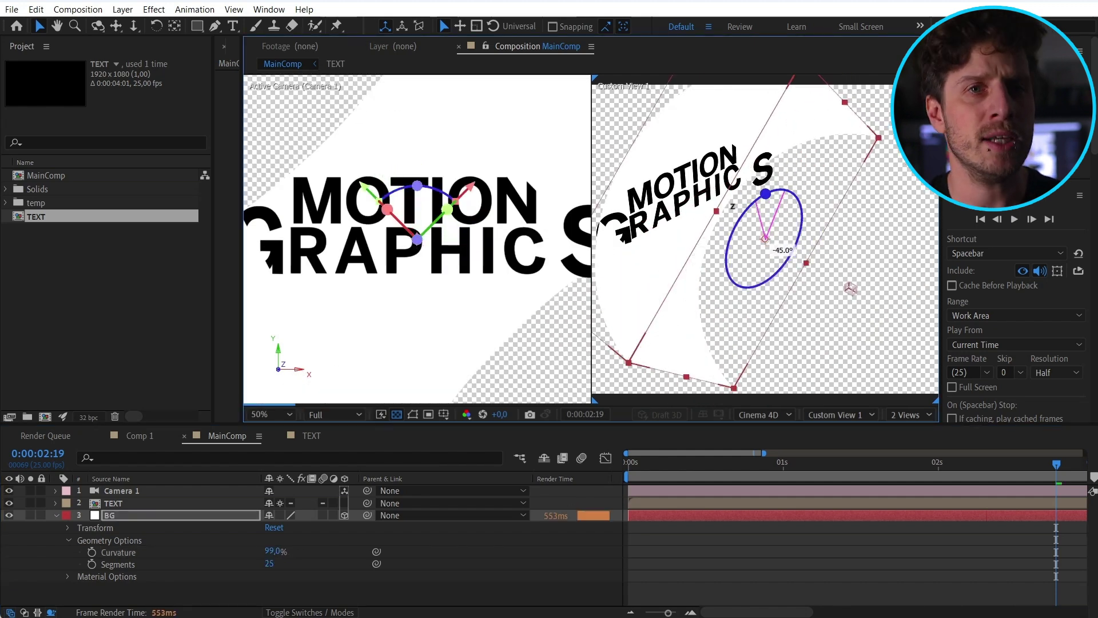
pyautogui.moveTo(765, 194); pyautogui.dragTo(718, 224)
pyautogui.moveTo(824, 206); pyautogui.dragTo(887, 173)
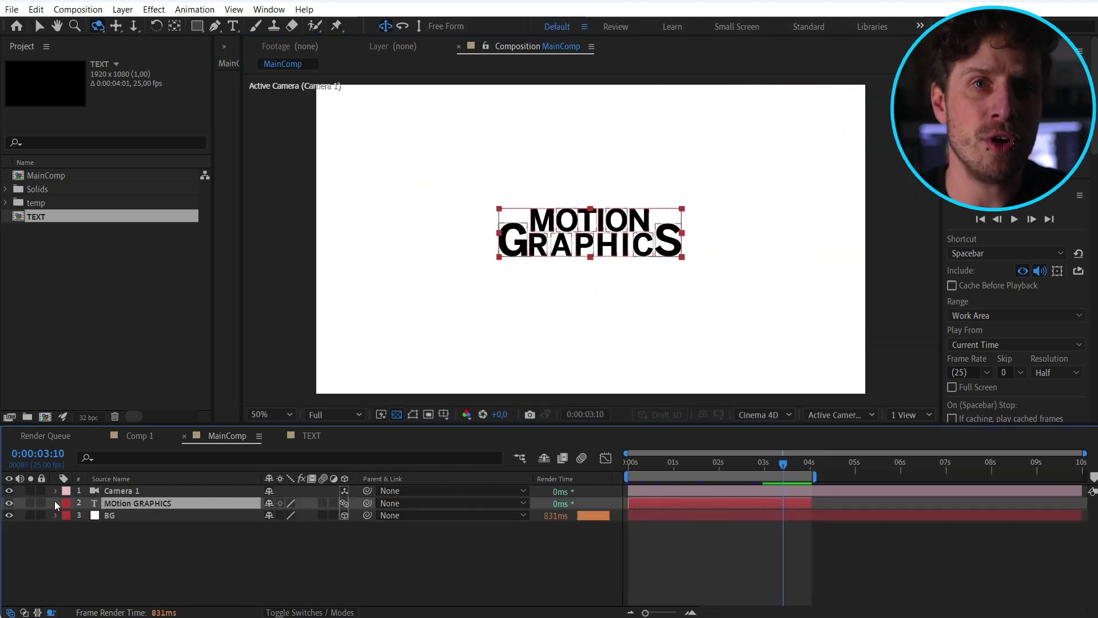
# - Set the MOTION GRAPHICS text's Extrusion Depth to 140 and orbit Camera 1 to an angled view
pyautogui.click(55, 502)
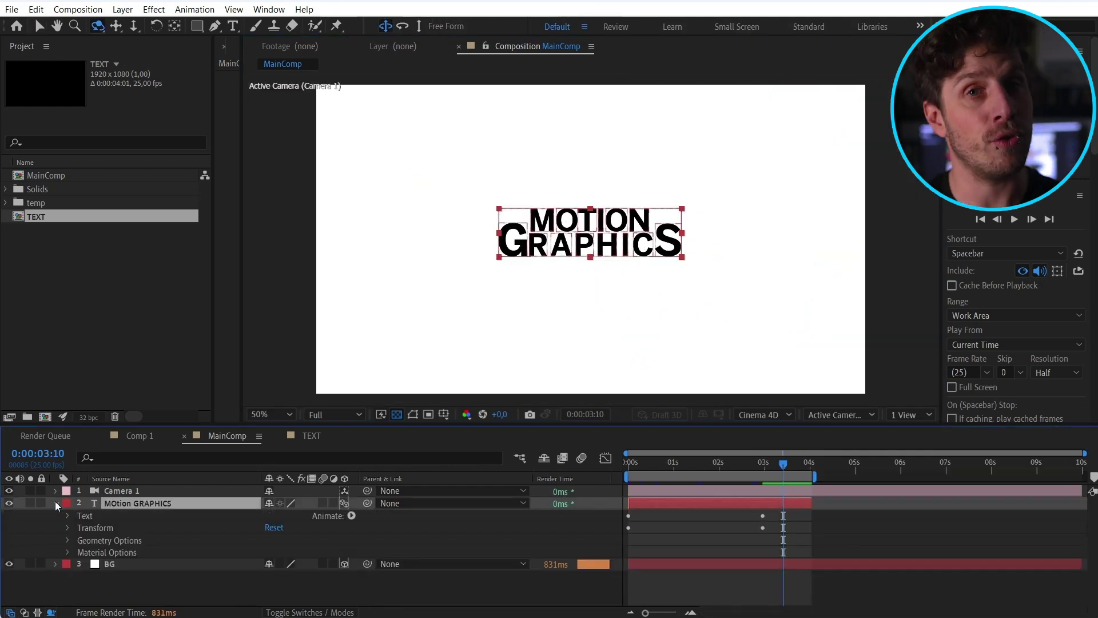
pyautogui.click(67, 541)
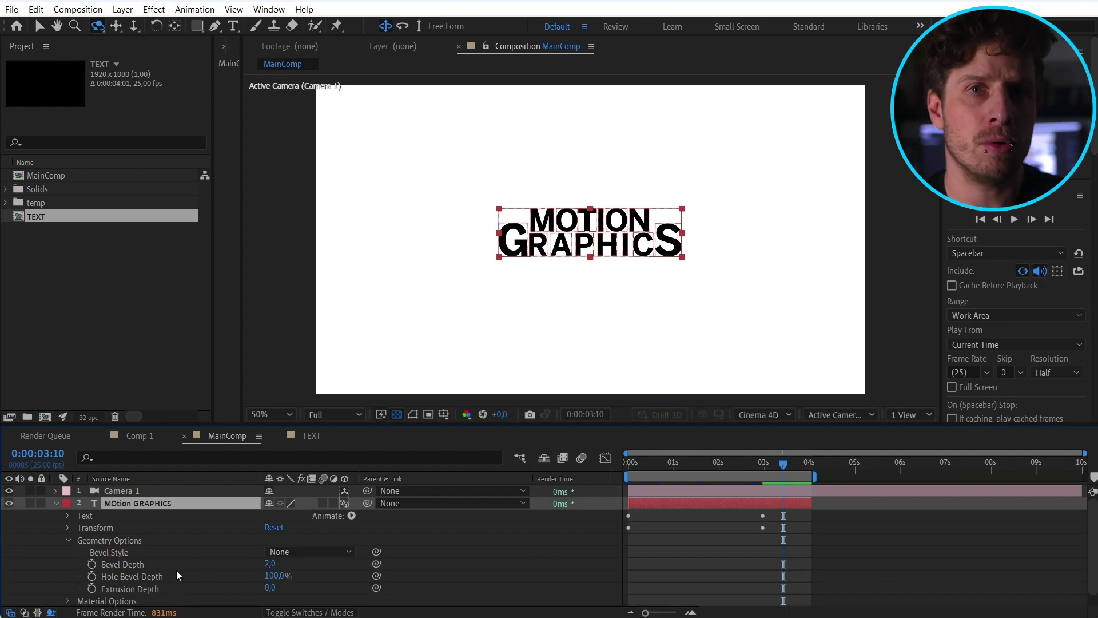
pyautogui.moveTo(268, 587); pyautogui.dragTo(297, 590)
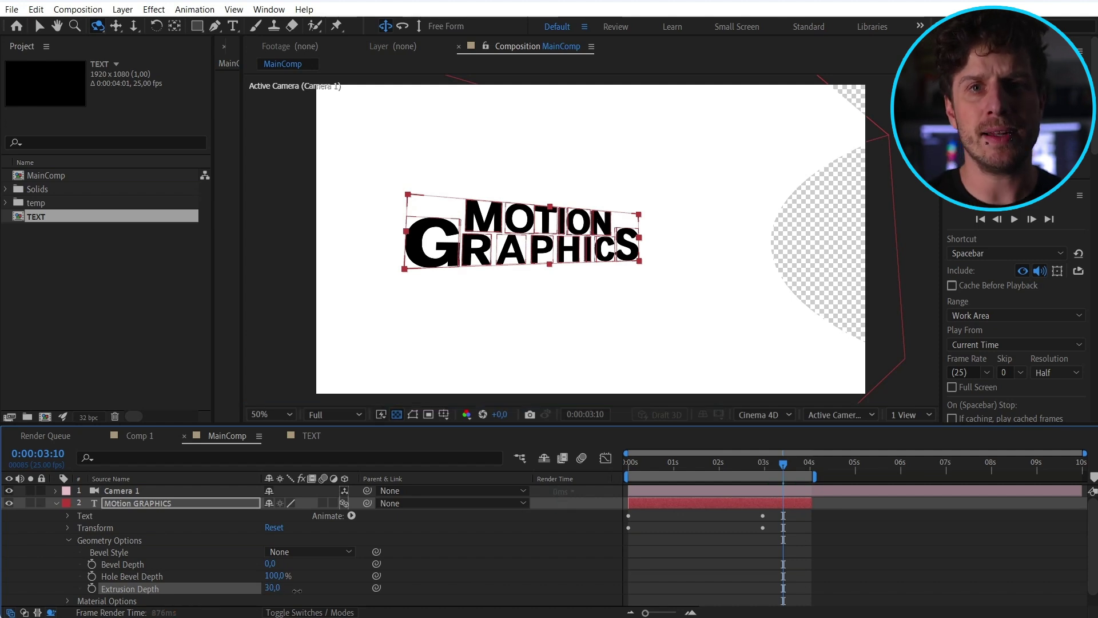
pyautogui.moveTo(345, 592); pyautogui.dragTo(376, 589)
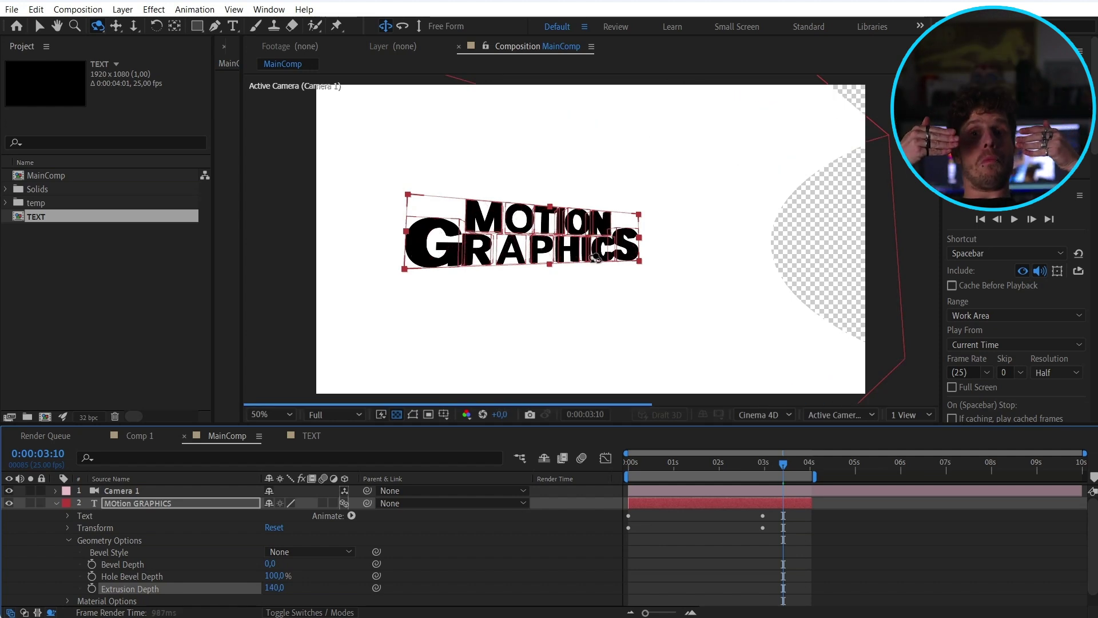
pyautogui.moveTo(593, 259); pyautogui.dragTo(581, 290)
# - Add a saturated blue point light and reposition it in the scene
pyautogui.click(122, 9)
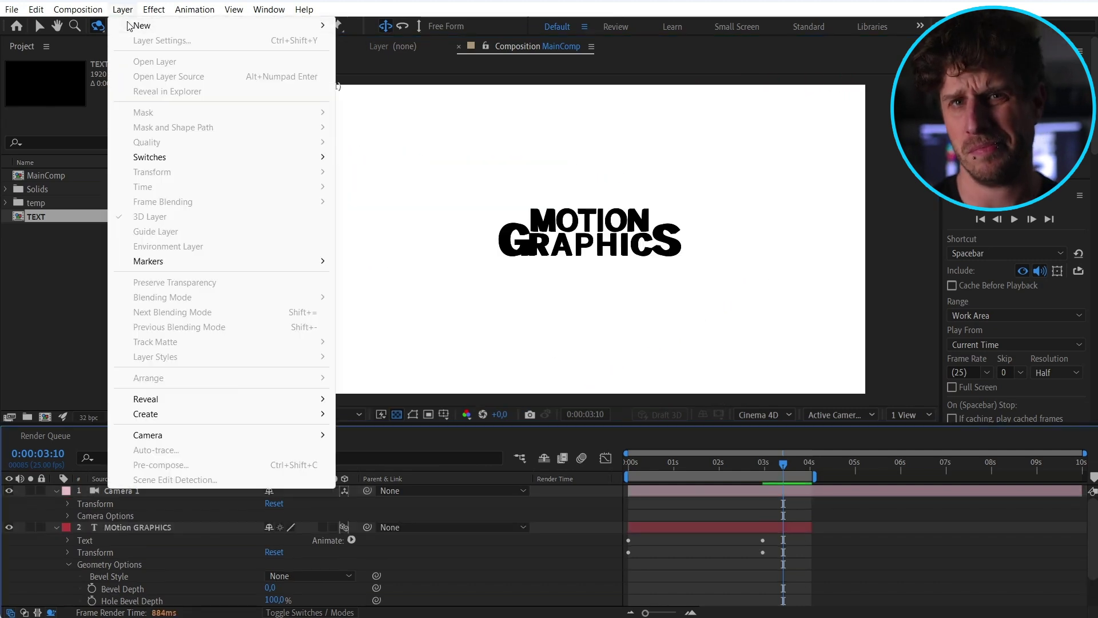
pyautogui.click(360, 55)
pyautogui.click(734, 288)
pyautogui.click(314, 307)
pyautogui.click(464, 295)
pyautogui.click(750, 570)
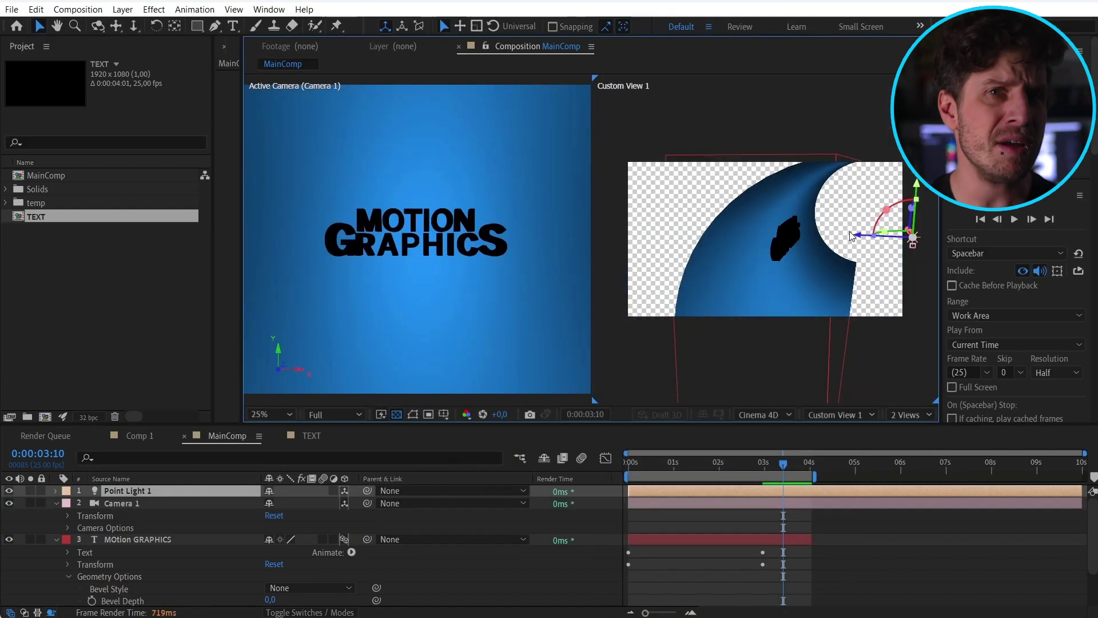
pyautogui.moveTo(849, 231); pyautogui.dragTo(584, 239)
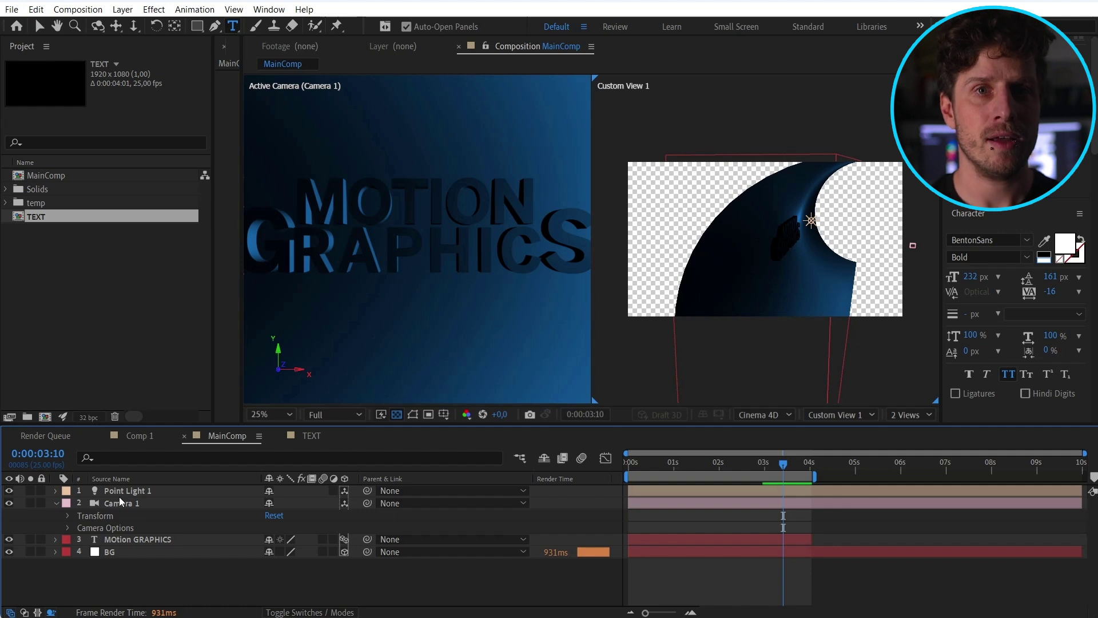
# - Change the second point light's colour to magenta and move it into the scene
pyautogui.click(44, 543)
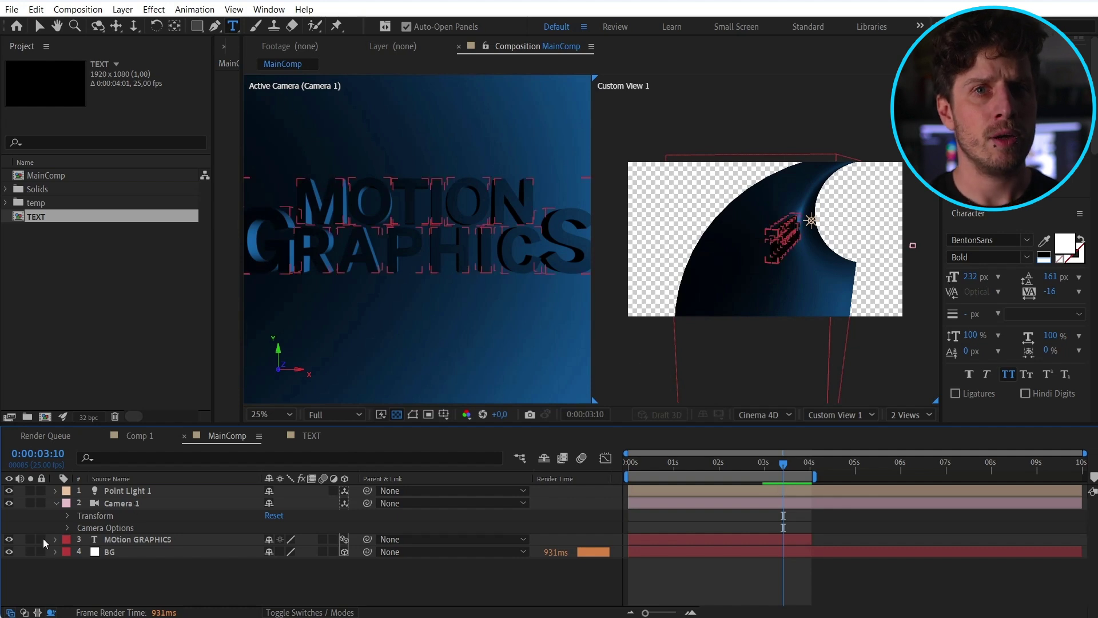
pyautogui.click(55, 490)
pyautogui.click(68, 515)
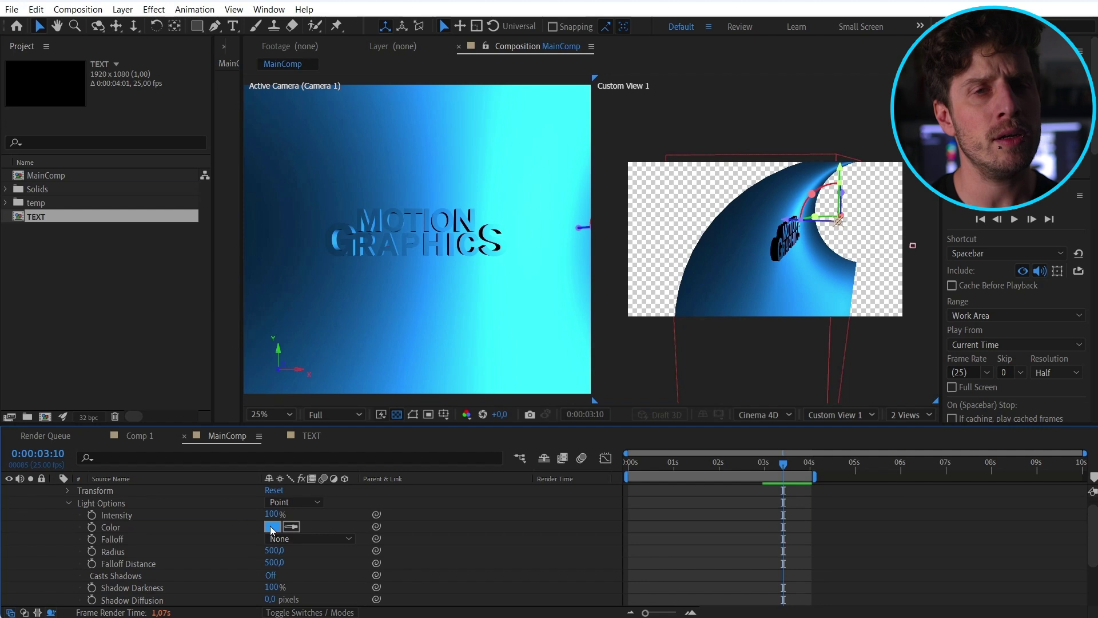
pyautogui.click(272, 526)
pyautogui.click(348, 327)
pyautogui.click(315, 292)
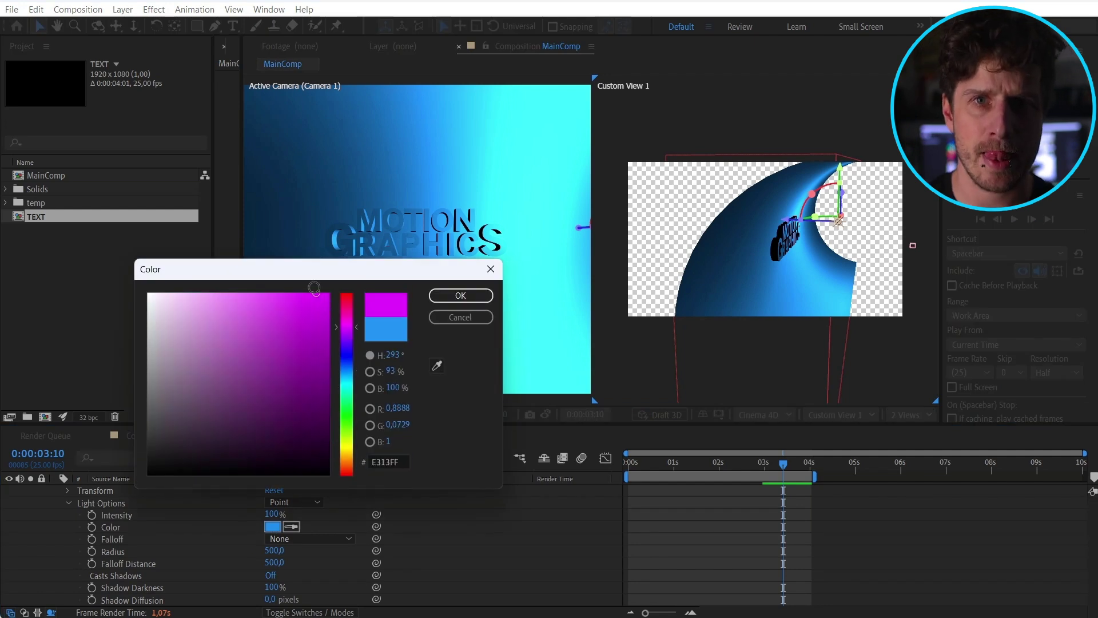
pyautogui.click(461, 295)
pyautogui.moveTo(838, 220); pyautogui.dragTo(800, 253)
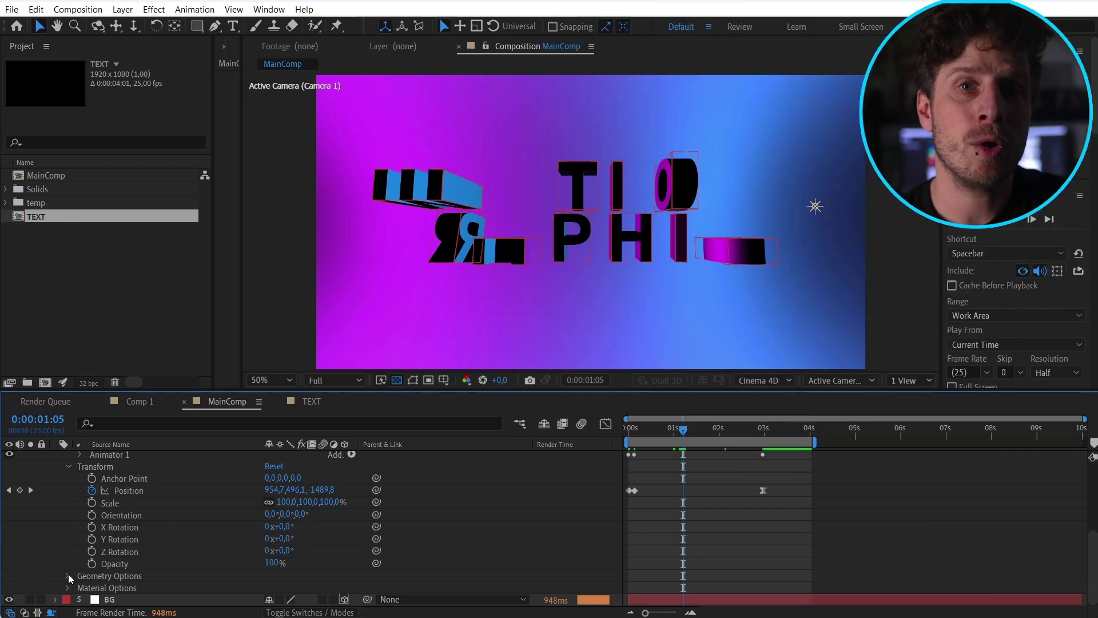
# - Give the letters a Convex bevel style and increase the Bevel Depth
pyautogui.click(67, 575)
pyautogui.scroll(-2, 236, 523)
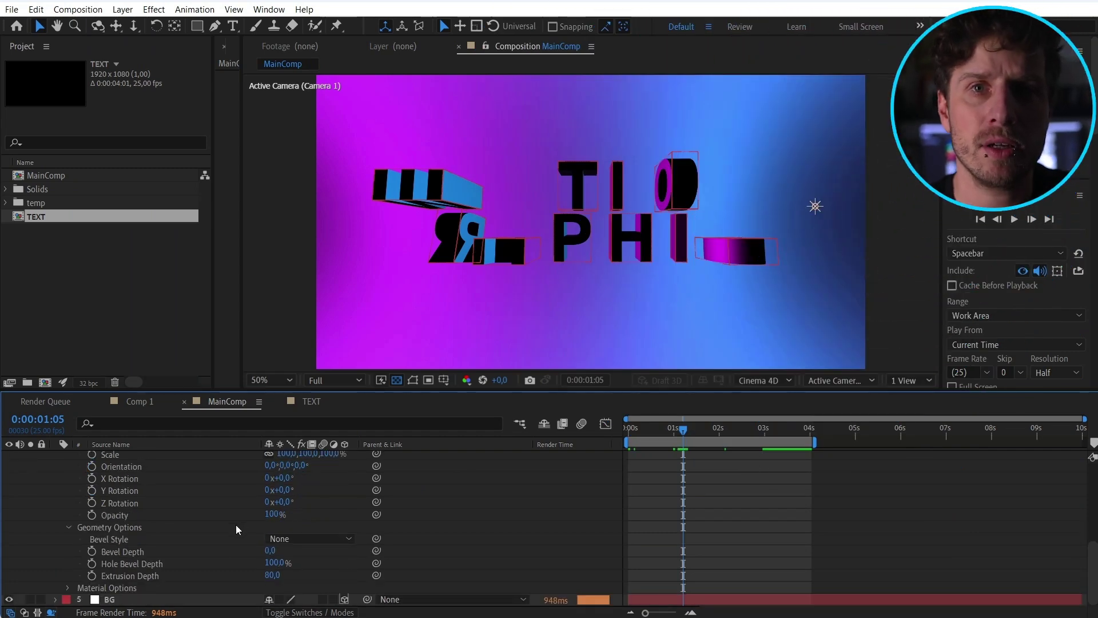
pyautogui.click(319, 540)
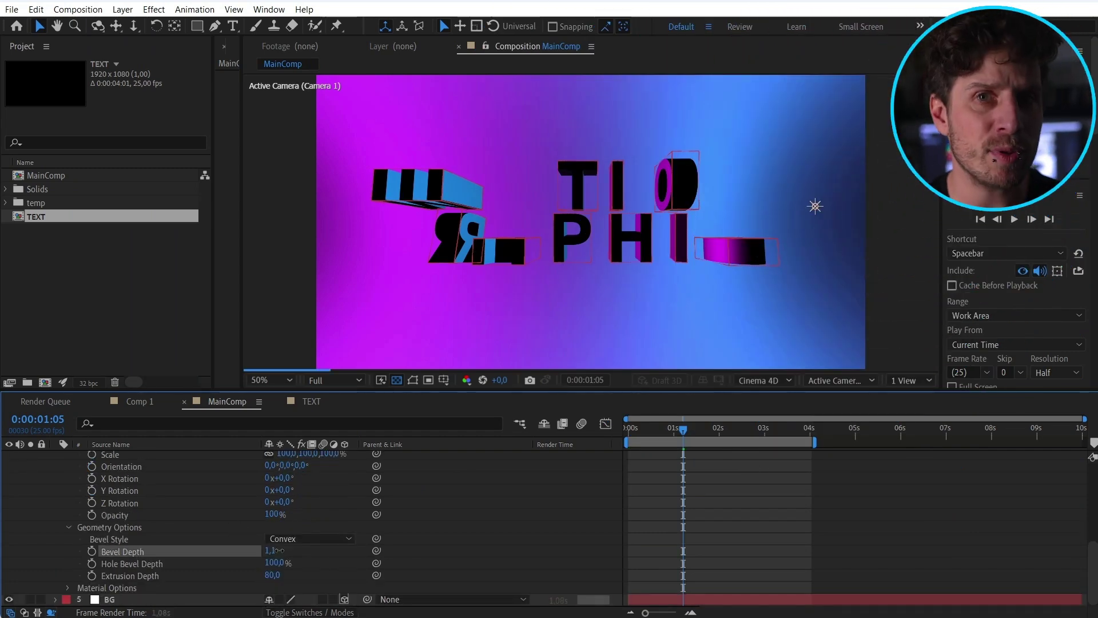
pyautogui.moveTo(292, 550); pyautogui.dragTo(276, 554)
pyautogui.press('/')
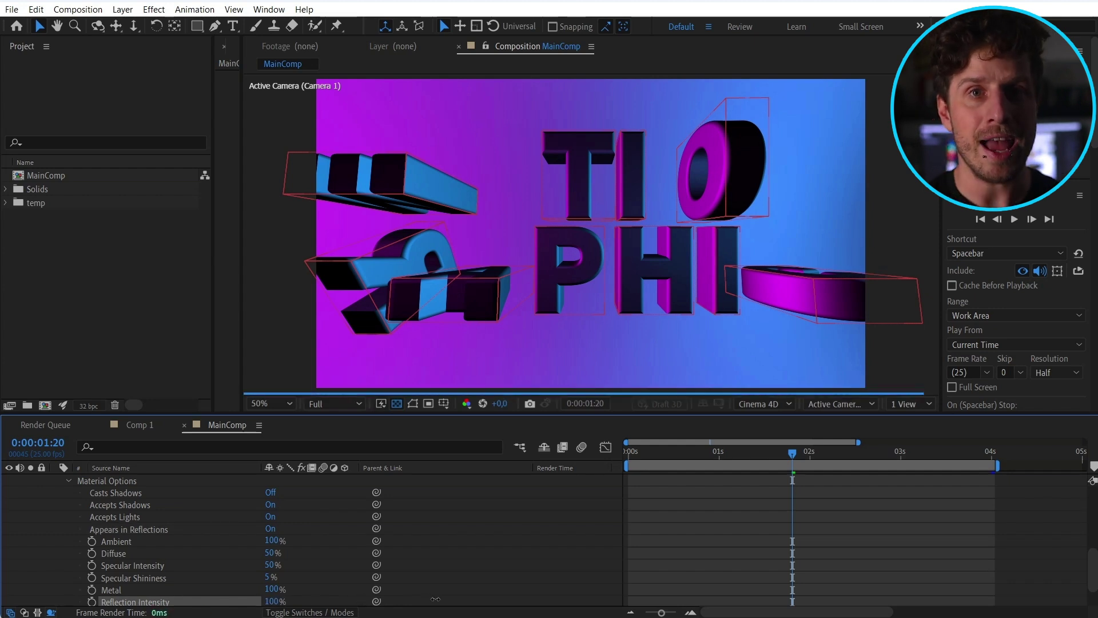
# - Preview the animation, lower the letters' reflection to compare, and select the text layer
pyautogui.press('space')
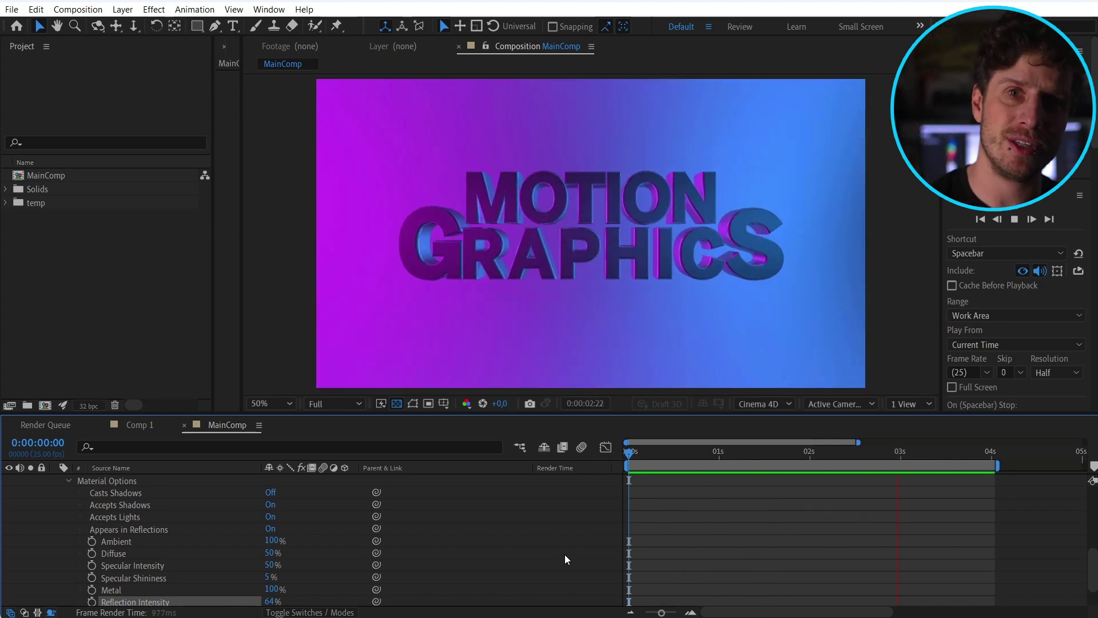
pyautogui.press('space')
pyautogui.moveTo(269, 601); pyautogui.dragTo(233, 600)
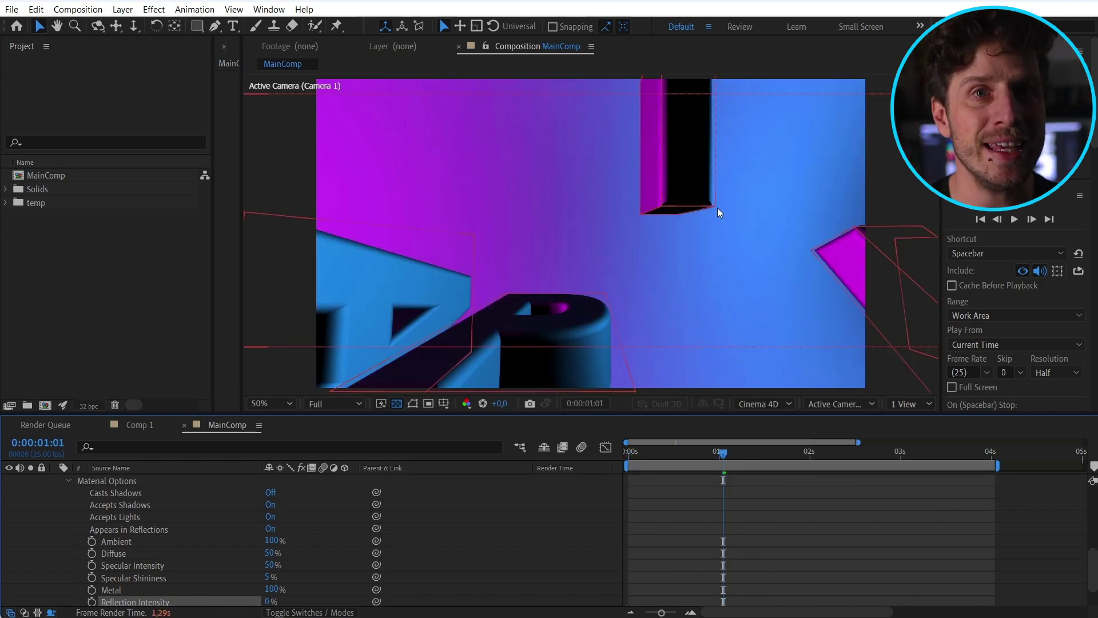
pyautogui.click(68, 481)
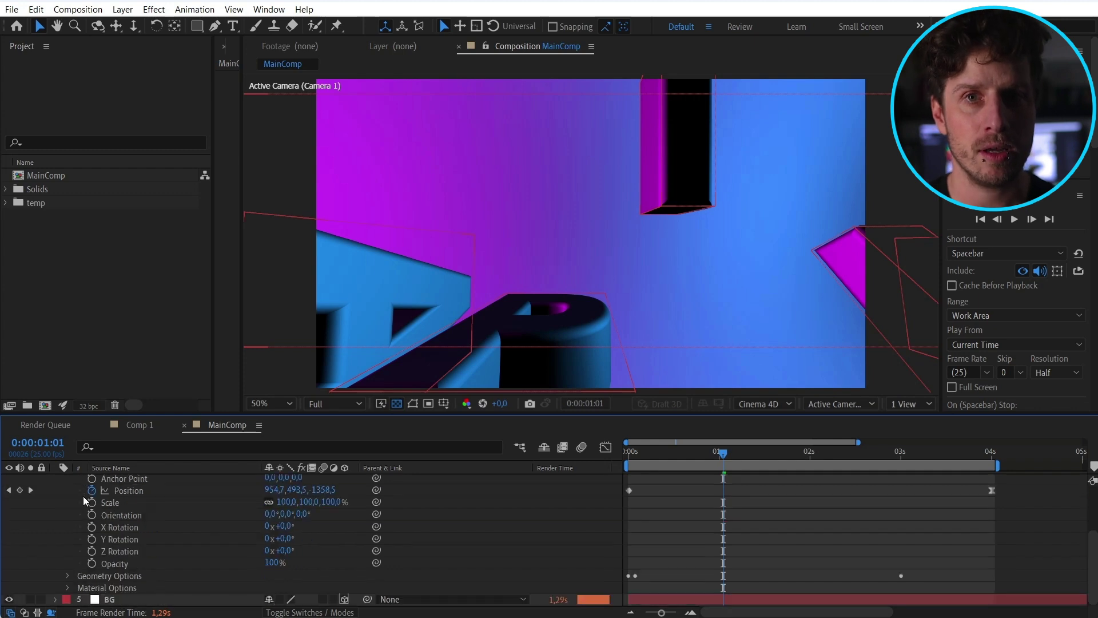
pyautogui.scroll(3, 78, 575)
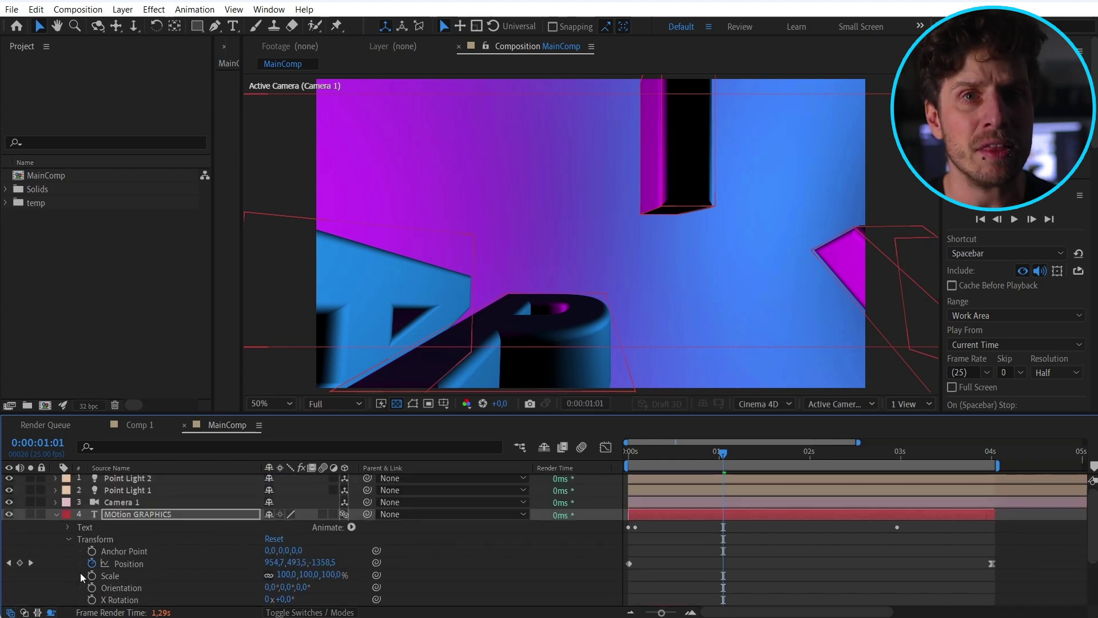
pyautogui.doubleClick(133, 512)
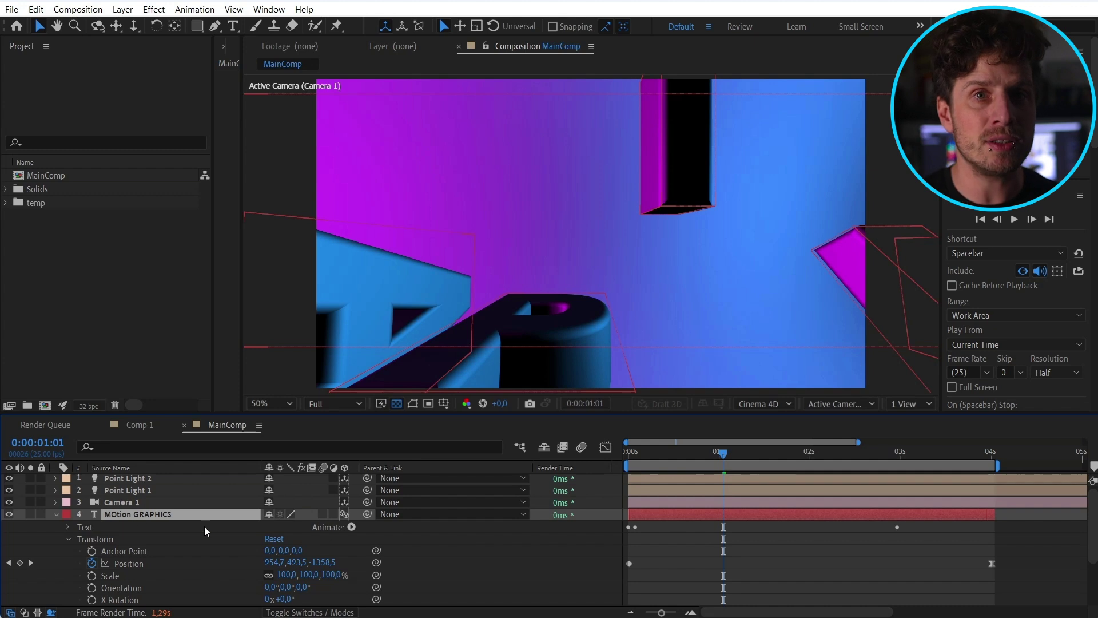
# - Add text animators for Side Reflection Intensity and Bevel Reflection Intensity
pyautogui.click(351, 527)
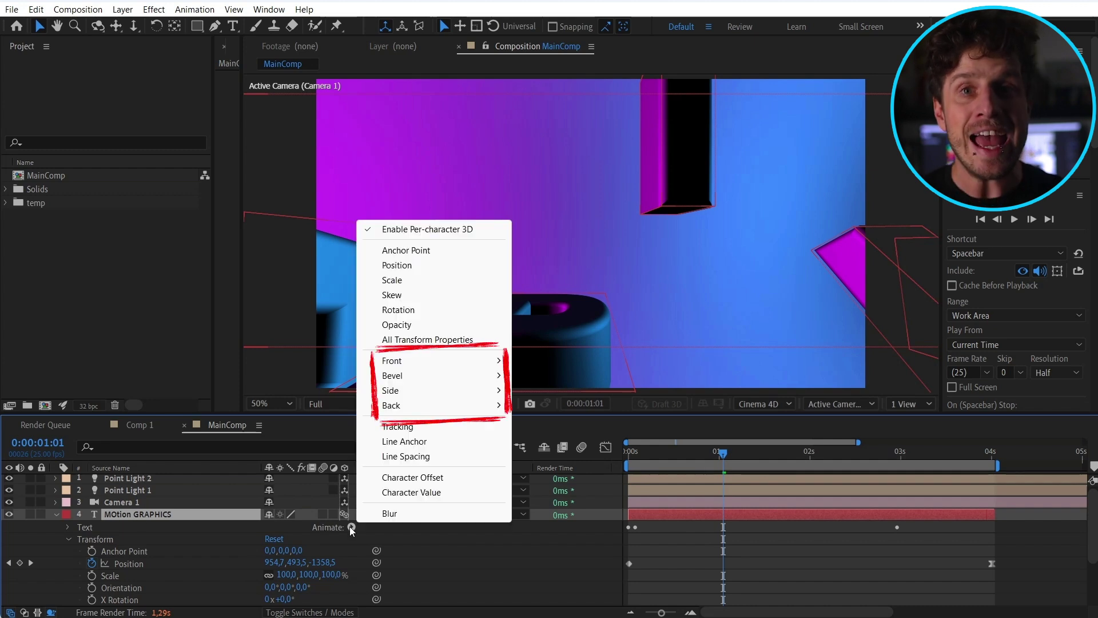
pyautogui.moveTo(474, 363)
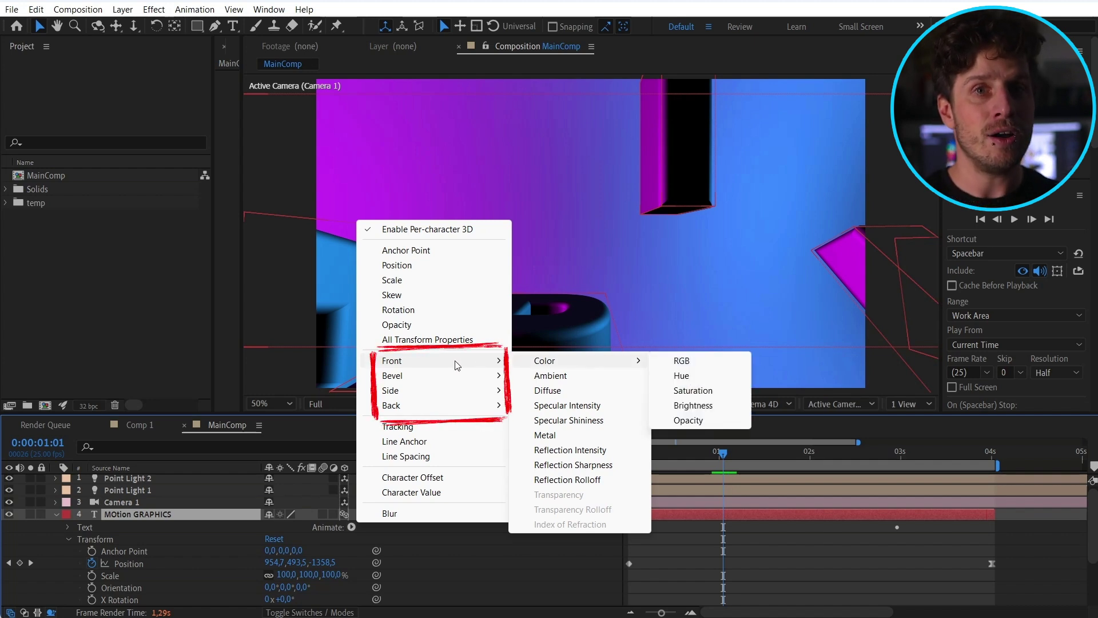
pyautogui.moveTo(425, 397)
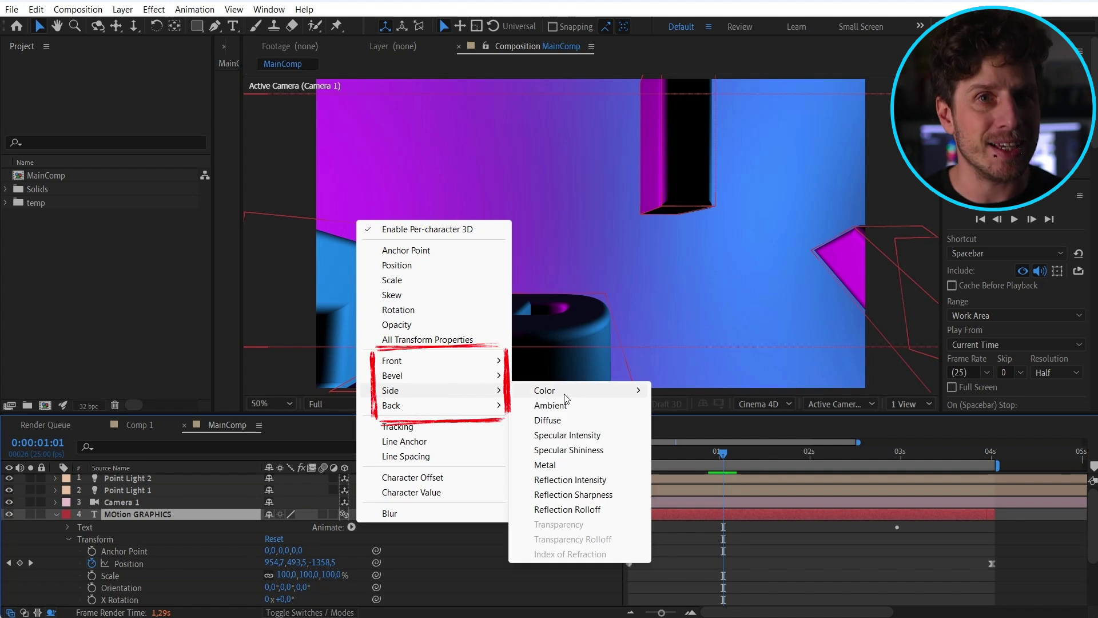
pyautogui.click(593, 482)
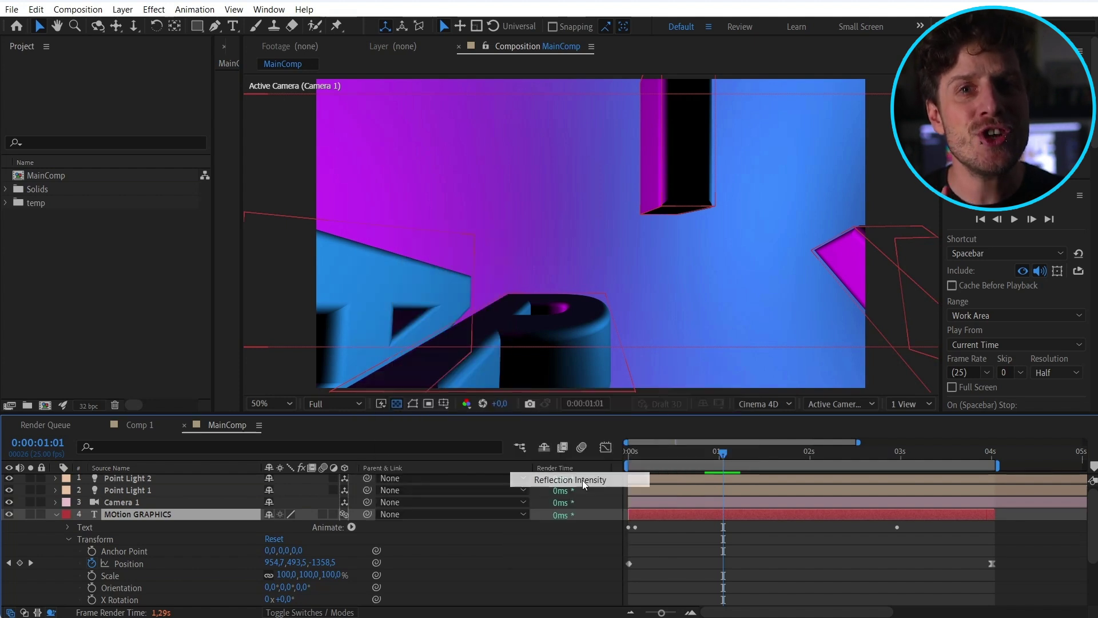
pyautogui.scroll(-3, 181, 576)
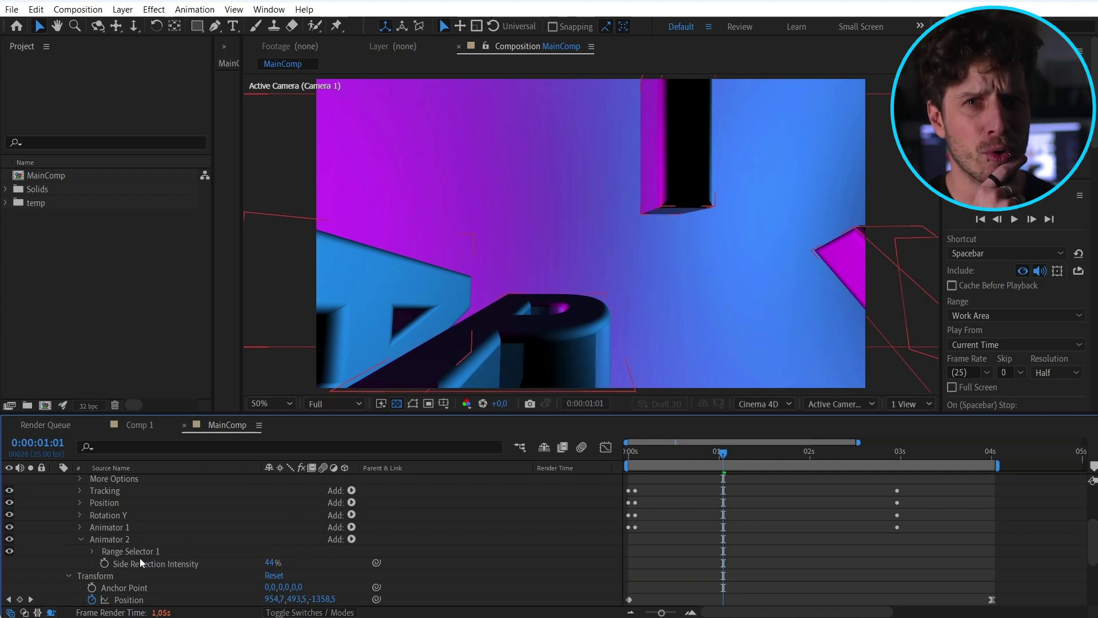
pyautogui.scroll(5, 352, 486)
pyautogui.click(351, 529)
pyautogui.moveTo(412, 378)
pyautogui.click(601, 467)
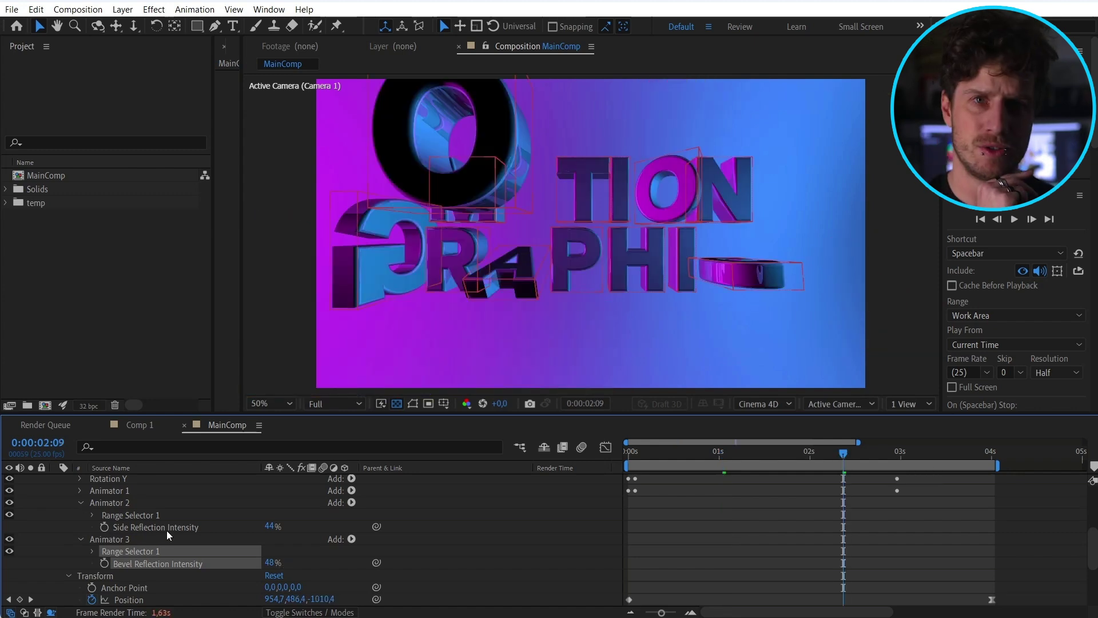
# - Add a Front Color (RGB) property to Animator 3
pyautogui.click(351, 538)
pyautogui.moveTo(400, 360)
pyautogui.moveTo(544, 360)
pyautogui.click(680, 360)
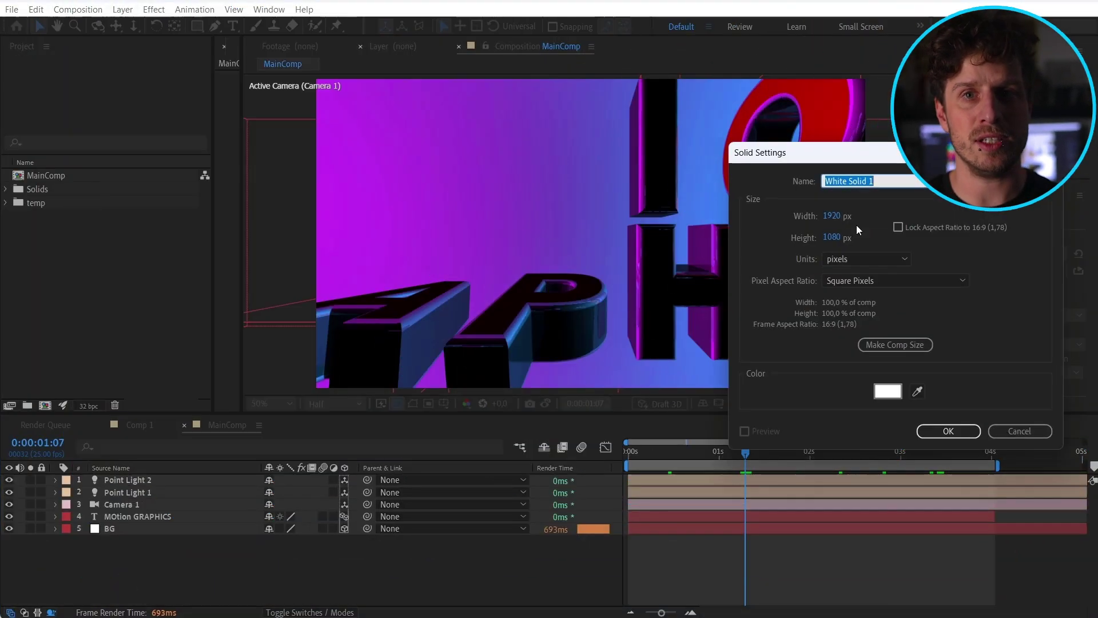
# - Name the new solid Environment and move it beneath the BG layer
pyautogui.write('Environment')
pyautogui.click(947, 431)
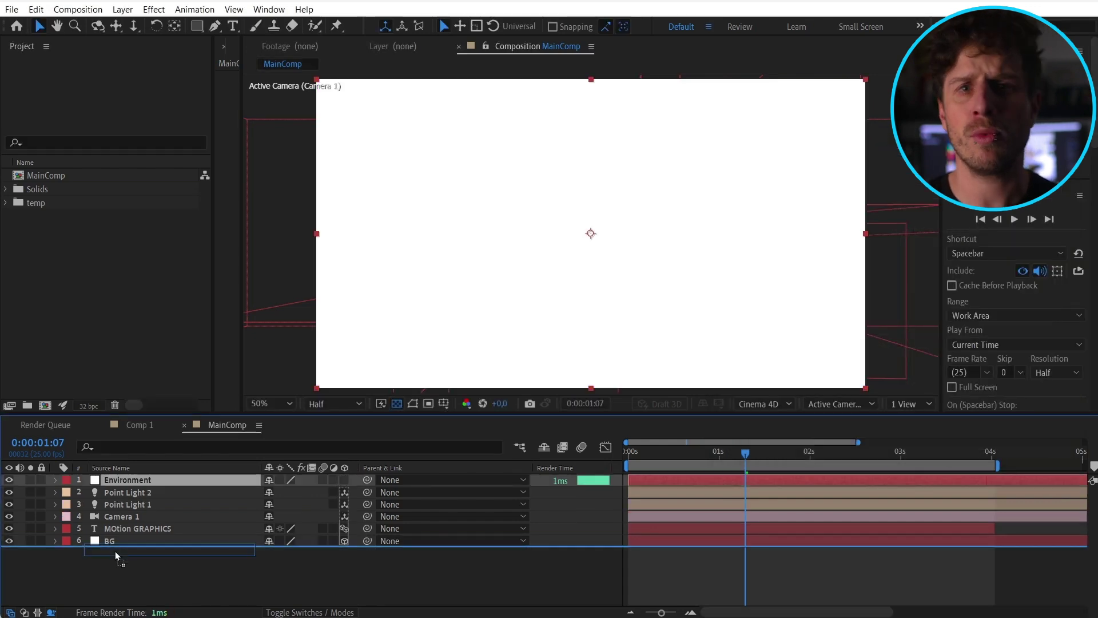
pyautogui.moveTo(115, 551); pyautogui.dragTo(132, 542)
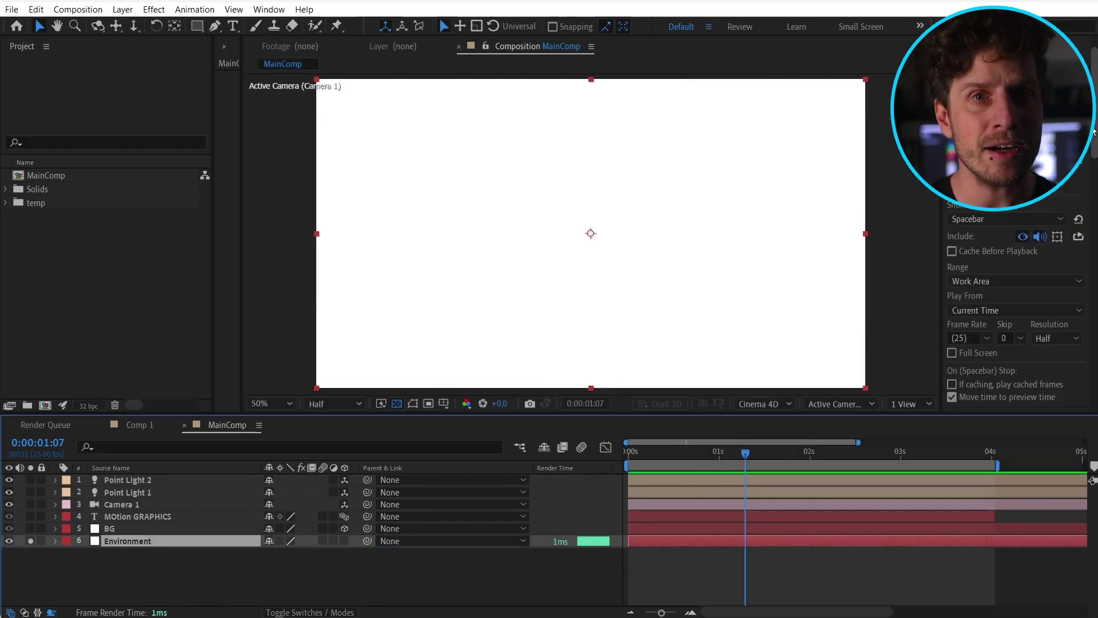
# - Apply Fractal Noise with Contrast 222 and make the solid an Environment Layer
pyautogui.click(1021, 255)
pyautogui.write('fra')
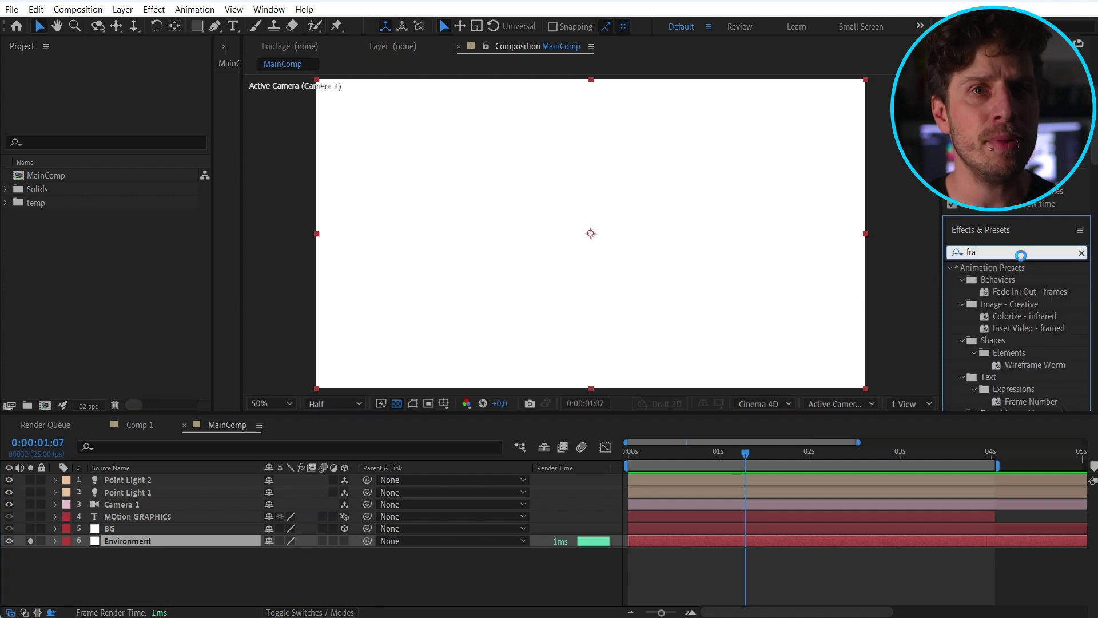
pyautogui.write('ctal n')
pyautogui.moveTo(998, 329); pyautogui.dragTo(132, 541)
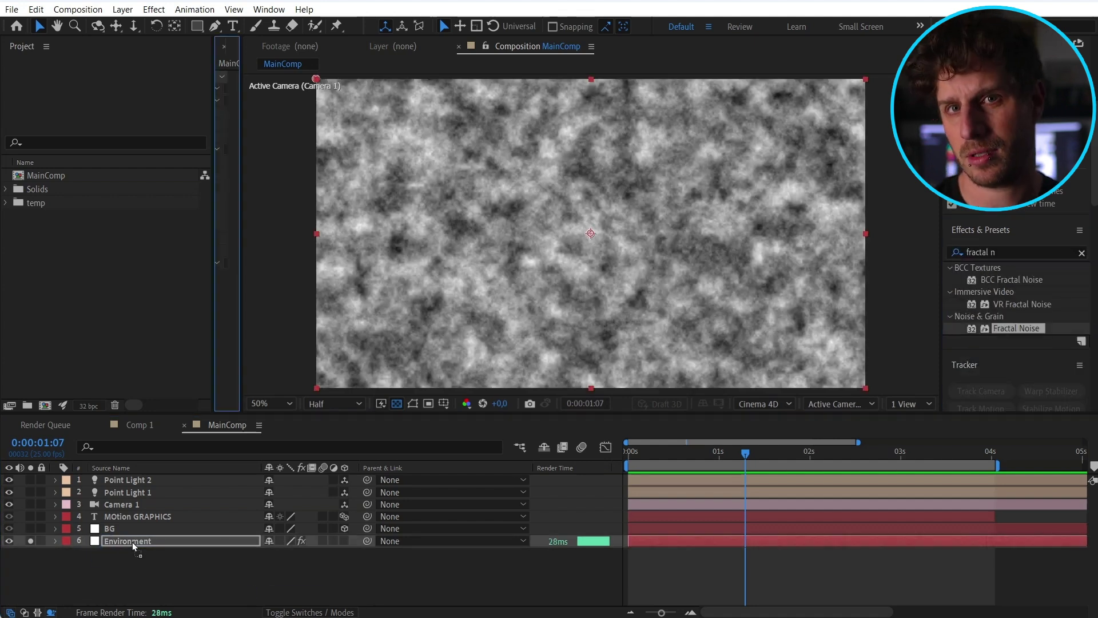
pyautogui.moveTo(237, 215); pyautogui.dragTo(395, 218)
pyautogui.moveTo(340, 127); pyautogui.dragTo(433, 130)
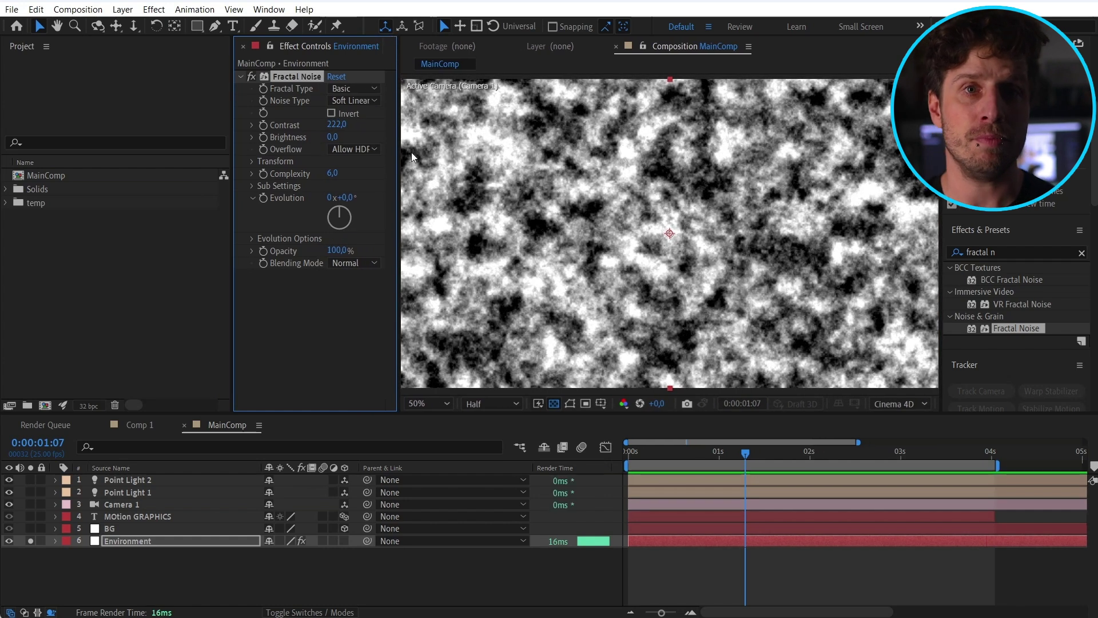
pyautogui.click(31, 541)
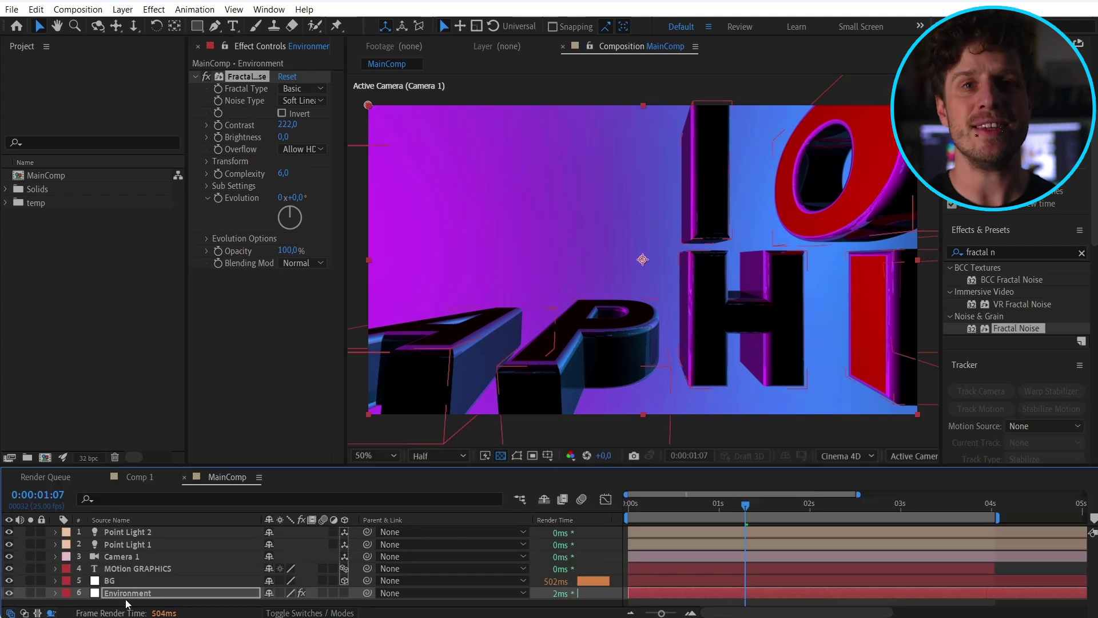
pyautogui.rightClick(127, 594)
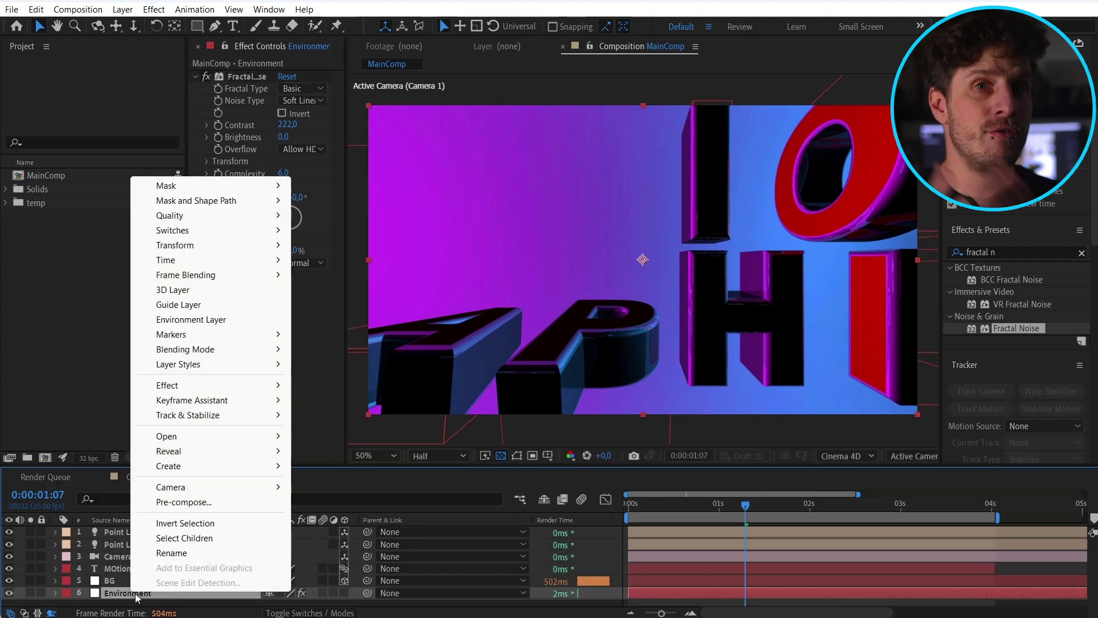
pyautogui.click(215, 320)
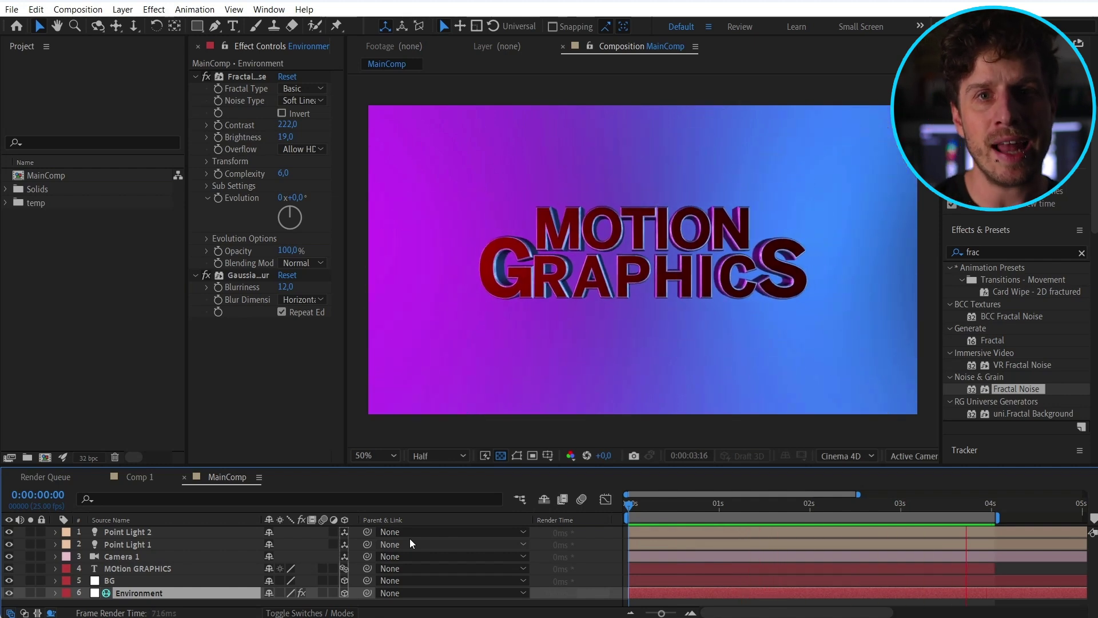
# - Add a blue Point Light 3 to MainComp and preview the animation
pyautogui.click(123, 9)
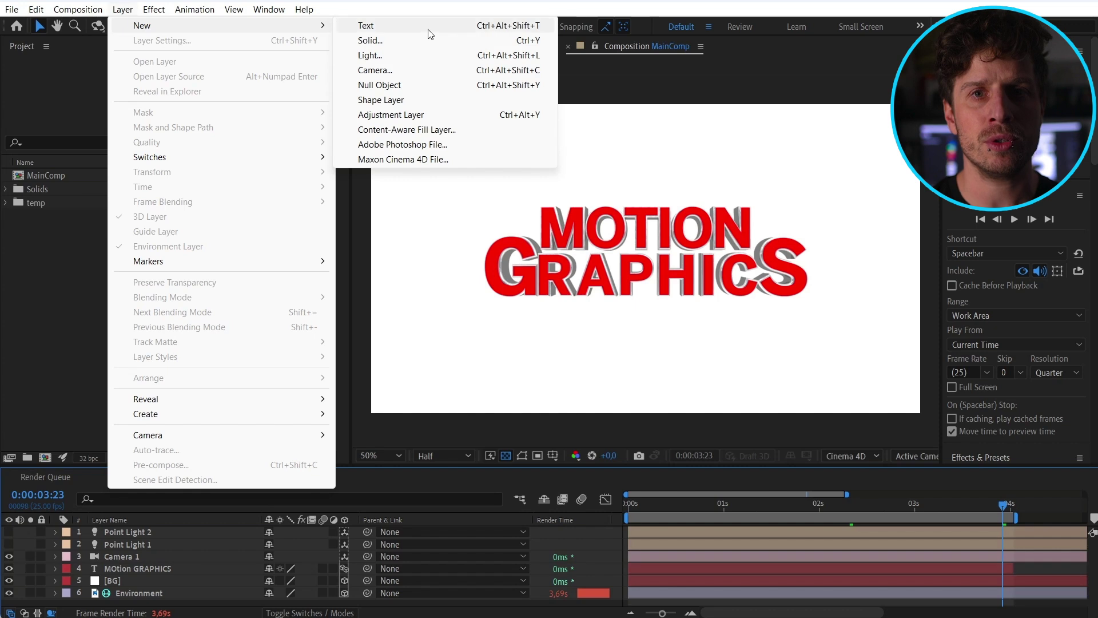
pyautogui.click(395, 50)
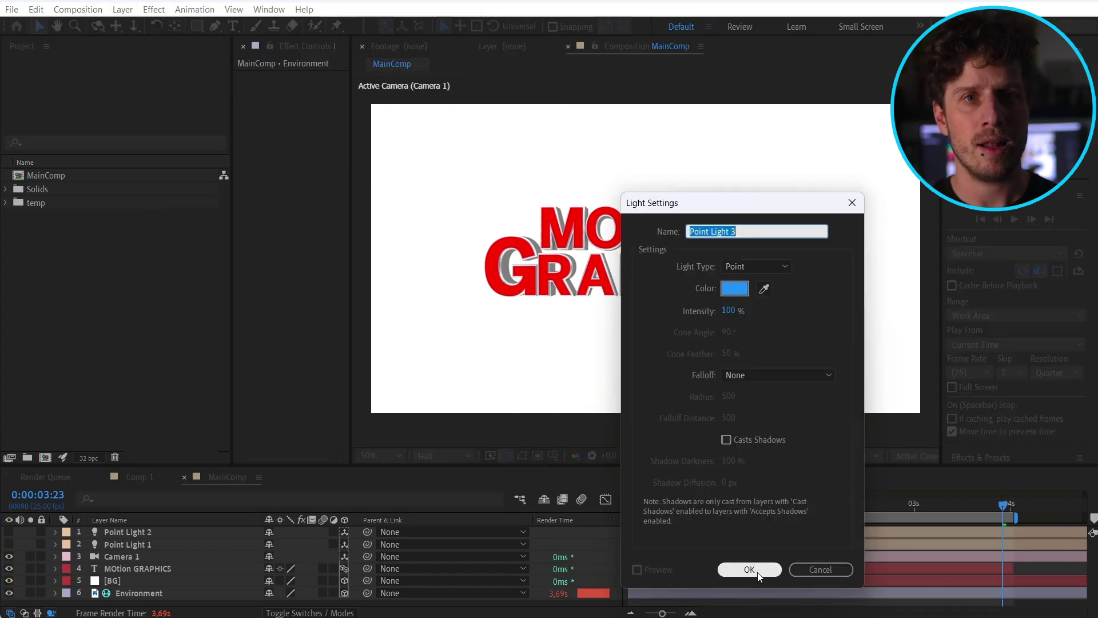
pyautogui.click(749, 569)
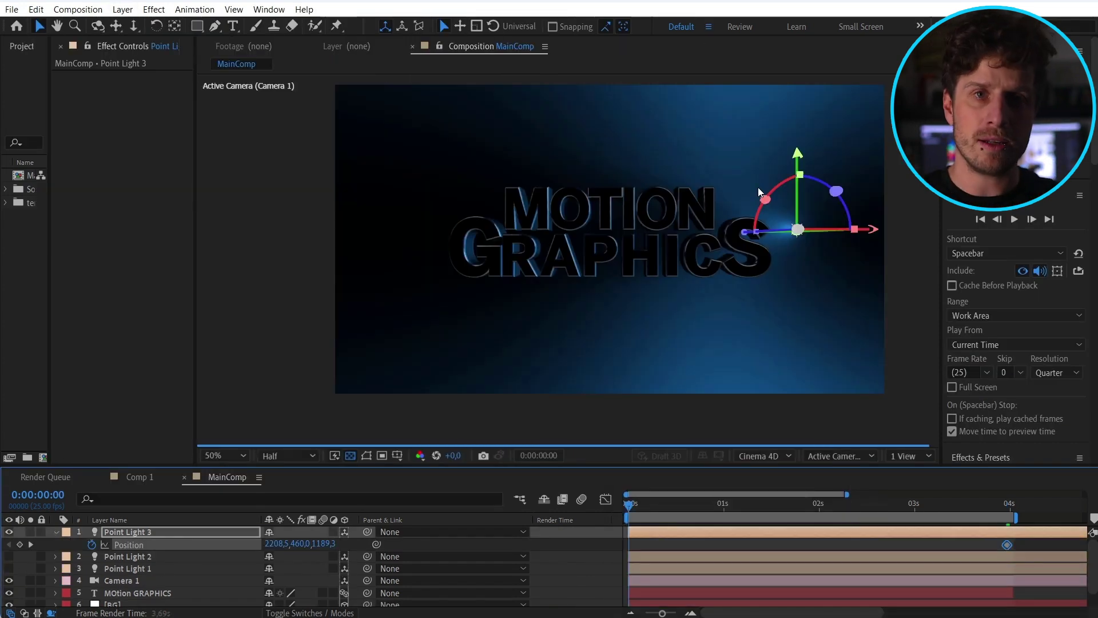
pyautogui.press('space')
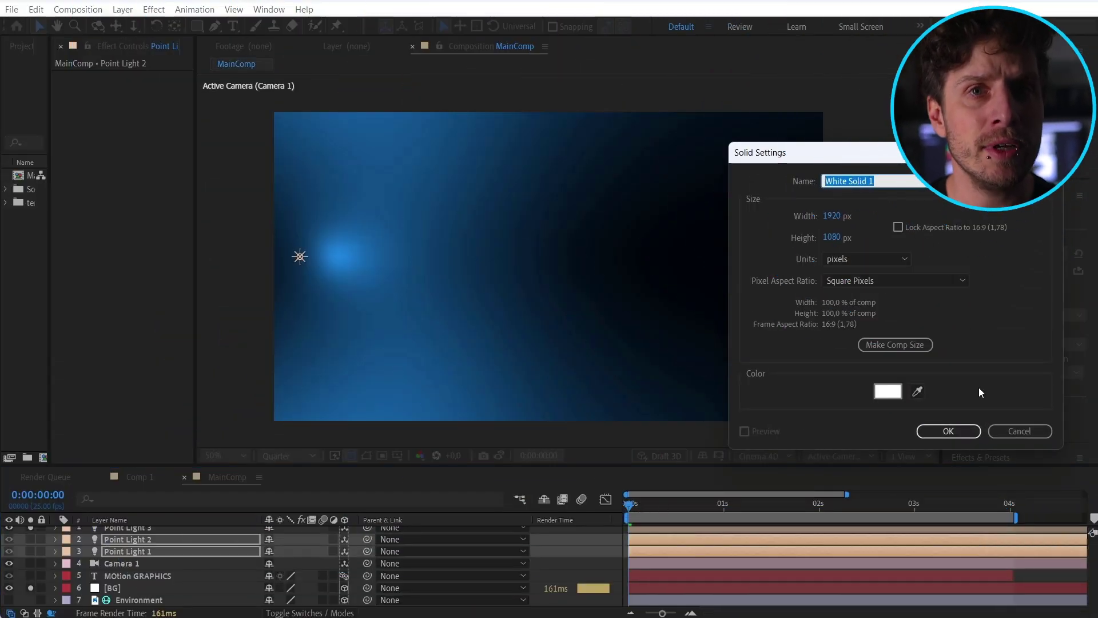
# - Create the white solid and draw a small circular ellipse mask at the light
pyautogui.click(933, 429)
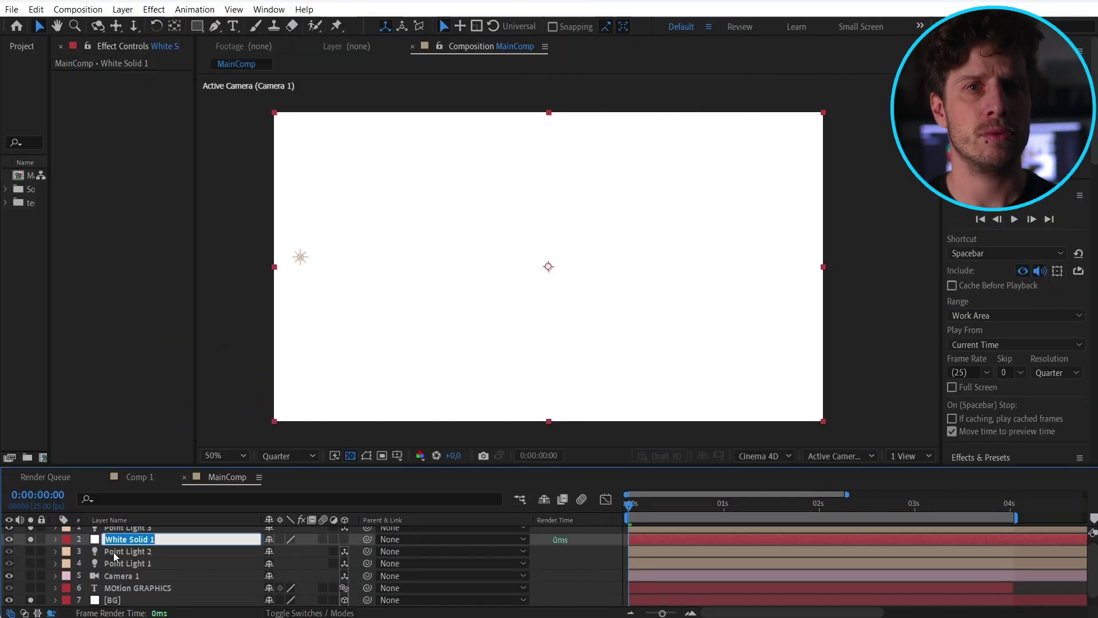
pyautogui.write('e circl')
pyautogui.click(56, 538)
pyautogui.moveTo(197, 25); pyautogui.dragTo(240, 56)
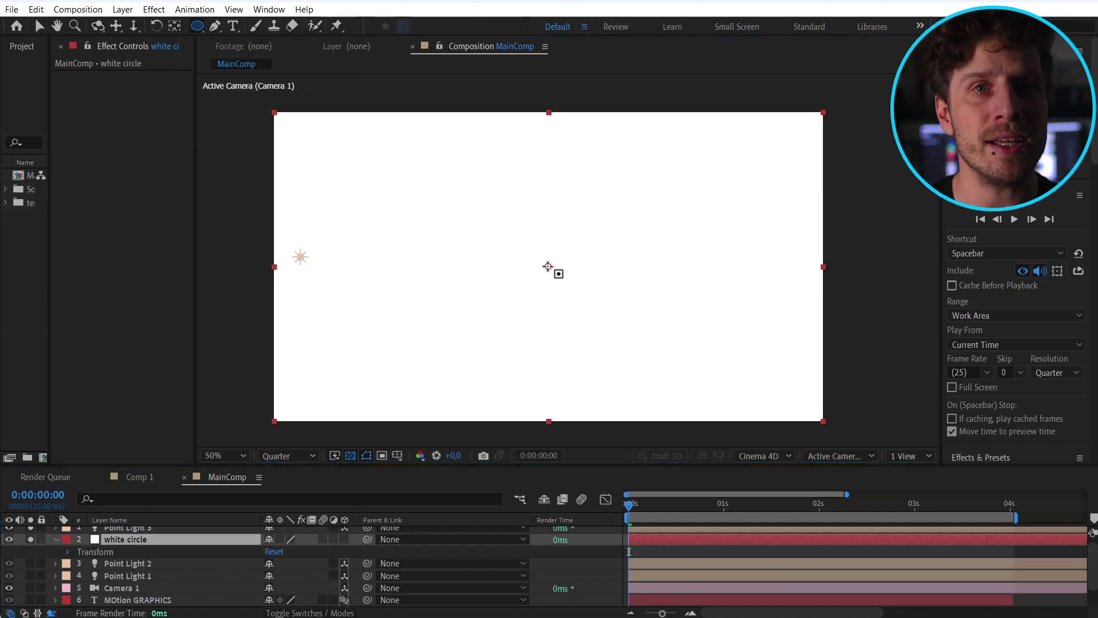
# - Parent the white circle to Point Light 3 and show its Material Options
pyautogui.moveTo(275, 232); pyautogui.dragTo(325, 280)
pyautogui.press('v')
pyautogui.moveTo(367, 543); pyautogui.dragTo(167, 534)
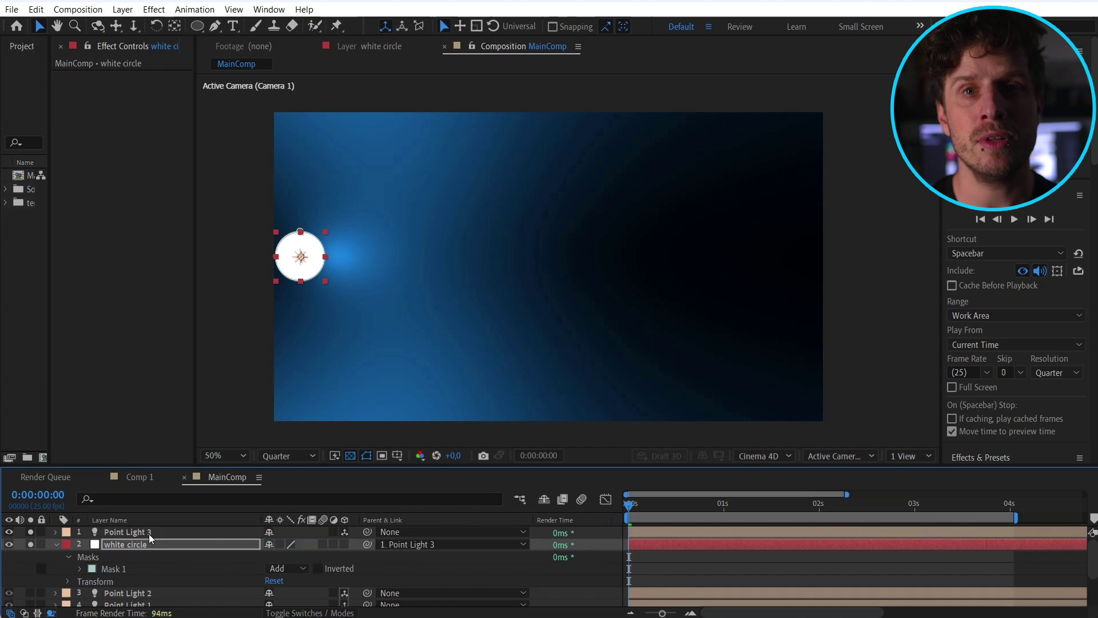
pyautogui.click(684, 533)
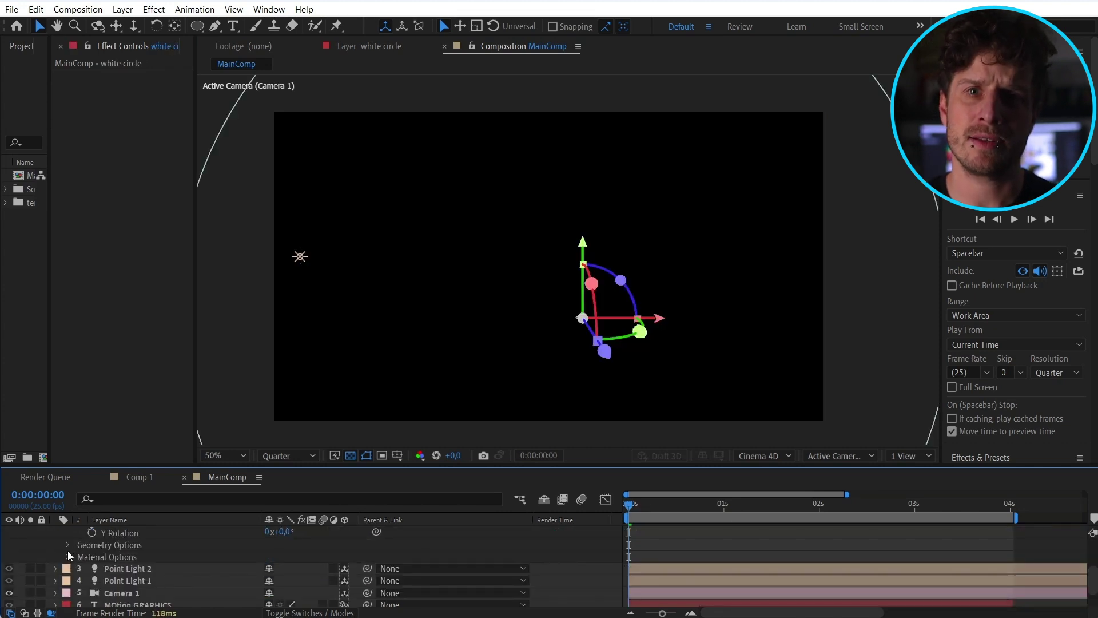
pyautogui.click(67, 556)
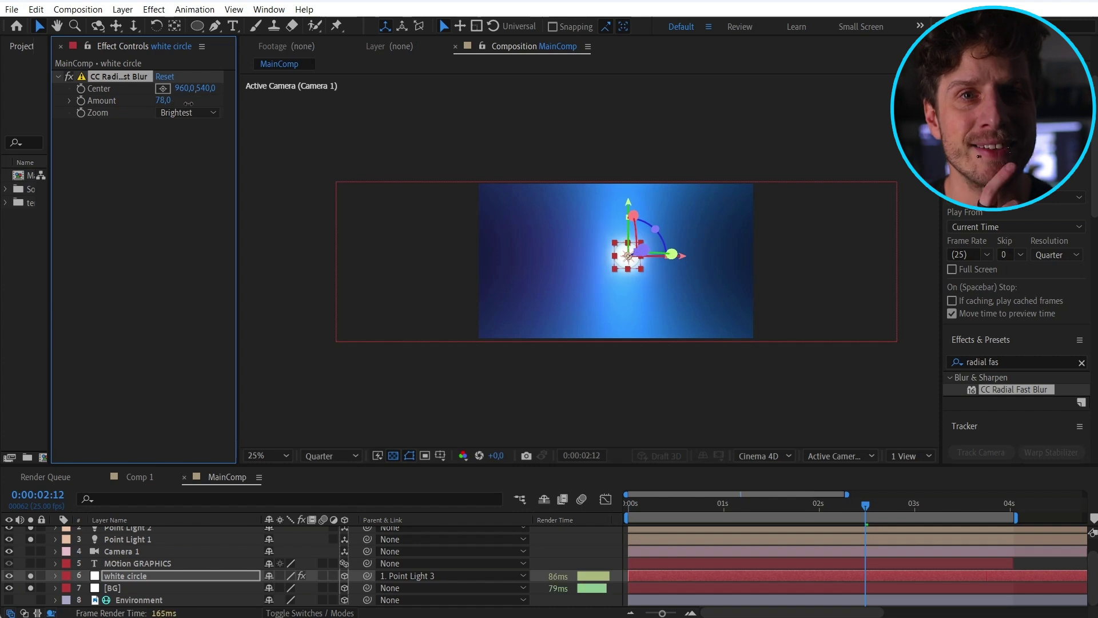
# - Delete the radial blur from white circle and move Adjustment Layer 1 to the top as Volumetric Light
pyautogui.moveTo(193, 103); pyautogui.dragTo(230, 109)
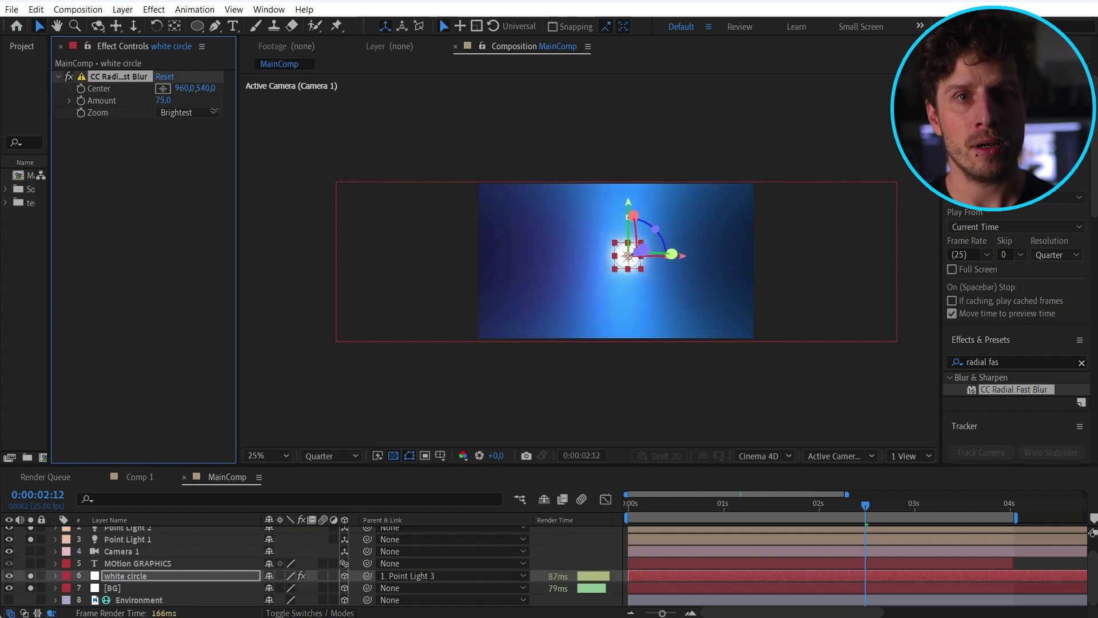
pyautogui.press('Delete')
pyautogui.scroll(1, 36, 538)
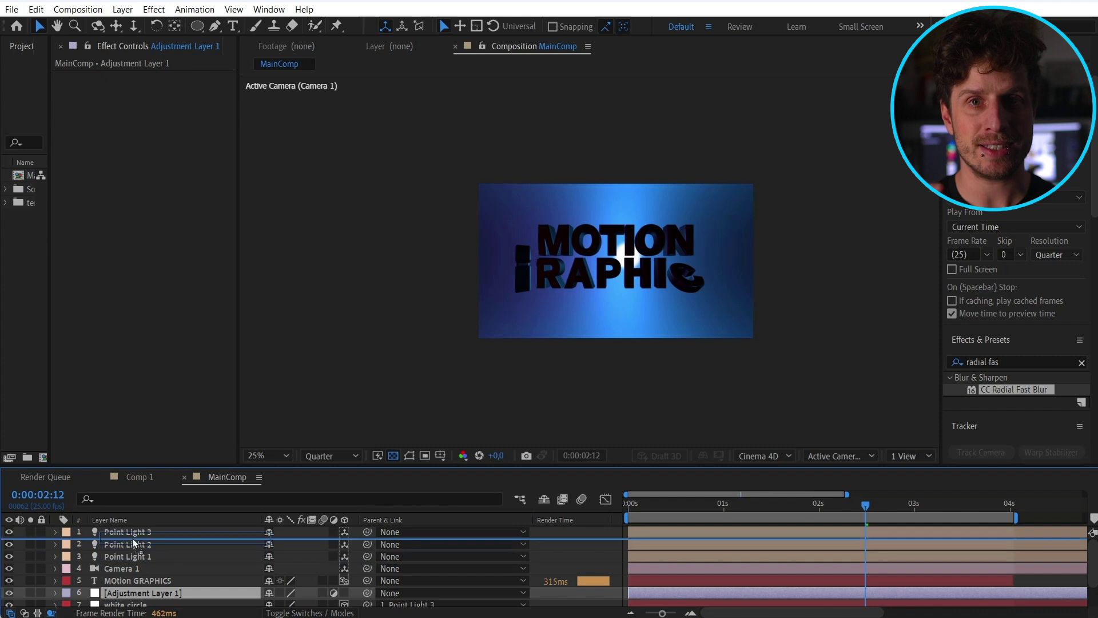
pyautogui.moveTo(136, 536); pyautogui.dragTo(137, 534)
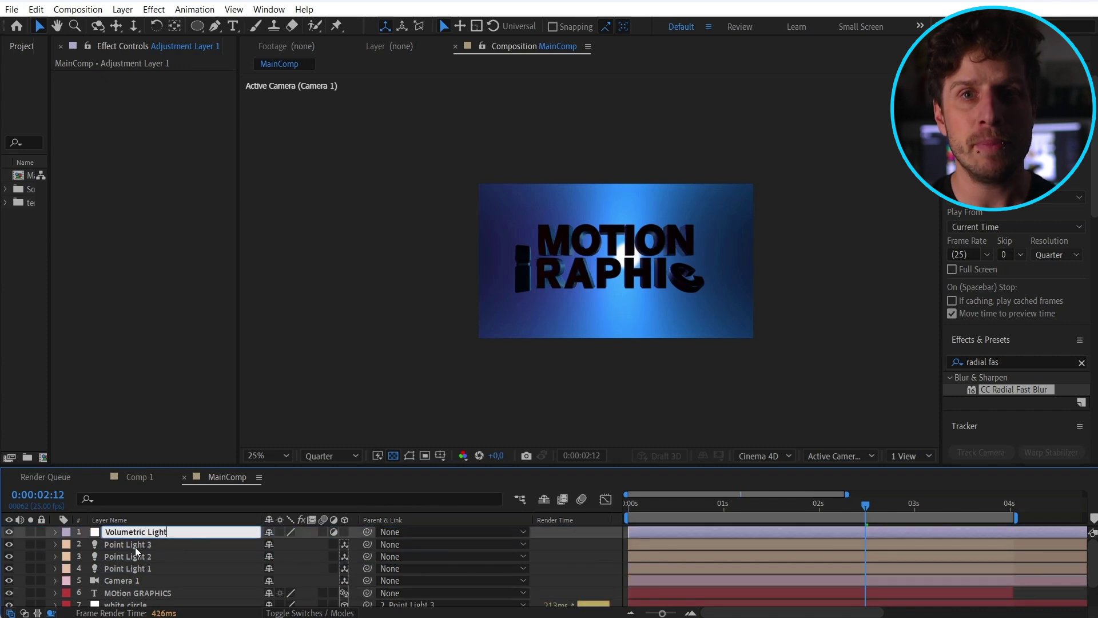
pyautogui.press('Return')
# - Apply CC Radial Fast Blur to Volumetric Light with Brightest zoom and Add blending mode
pyautogui.moveTo(1014, 389); pyautogui.dragTo(772, 267)
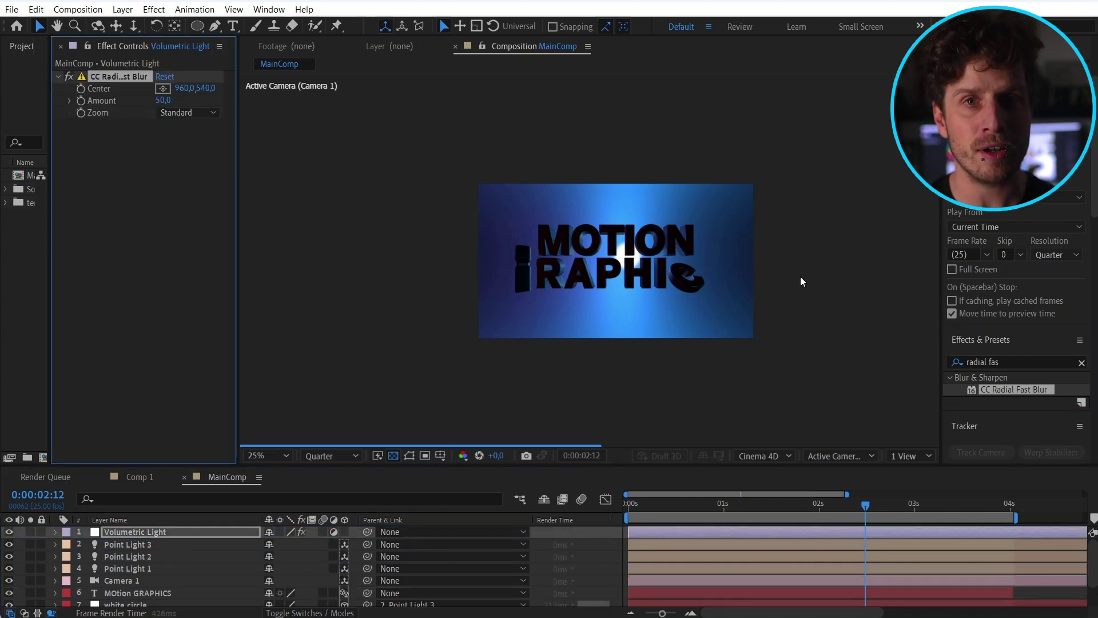
pyautogui.scroll(1, 800, 281)
pyautogui.click(195, 112)
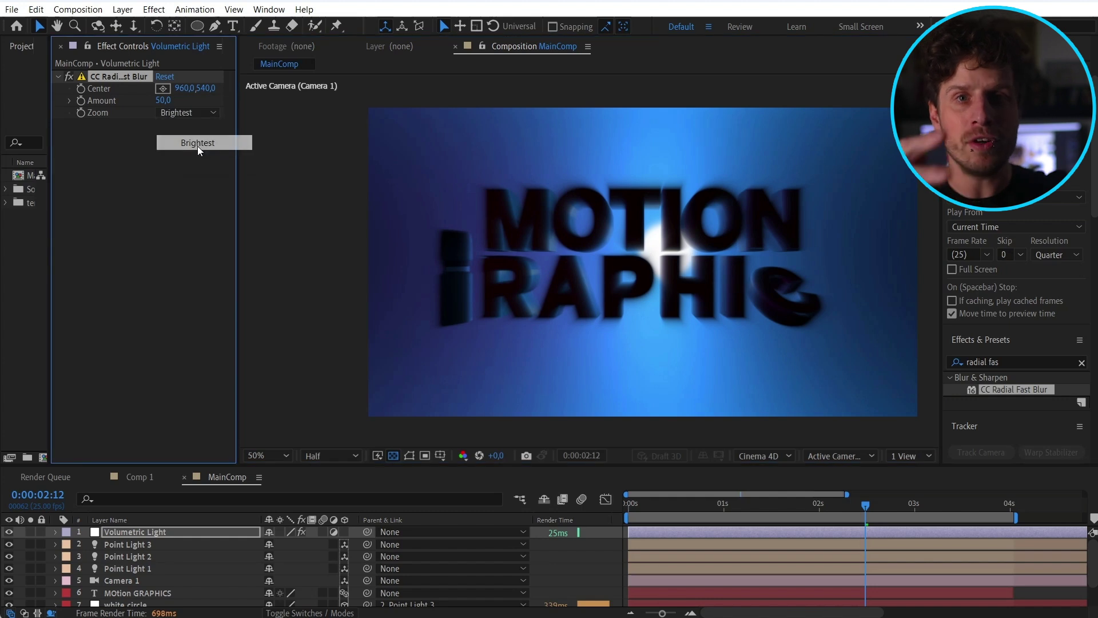
pyautogui.moveTo(167, 100); pyautogui.dragTo(200, 103)
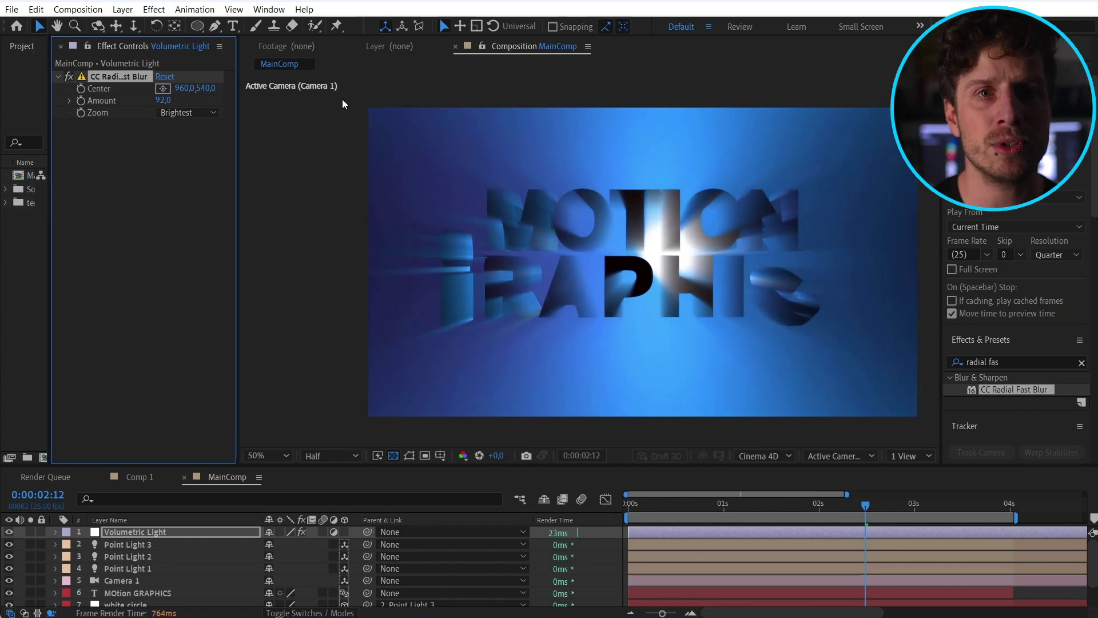
pyautogui.click(309, 612)
pyautogui.click(291, 533)
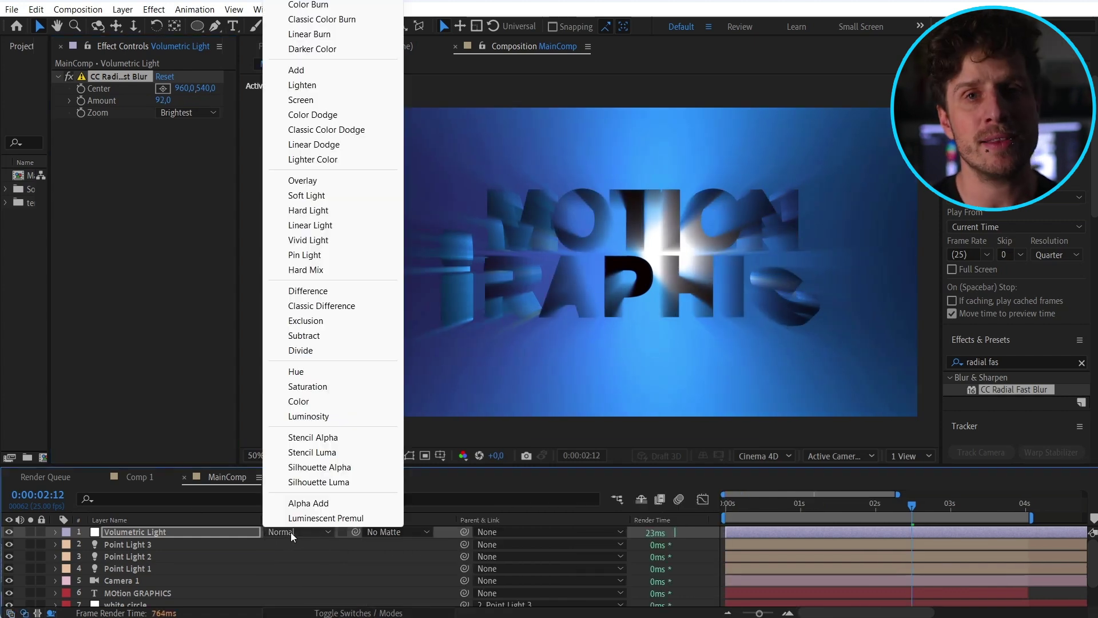
pyautogui.click(318, 77)
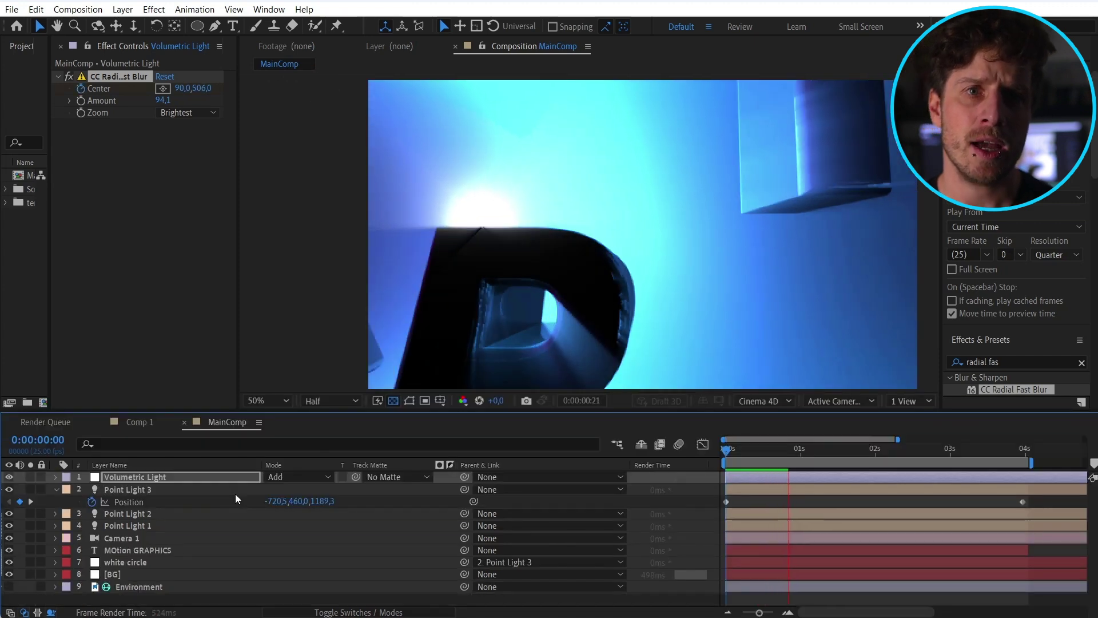
pyautogui.moveTo(513, 410); pyautogui.dragTo(513, 449)
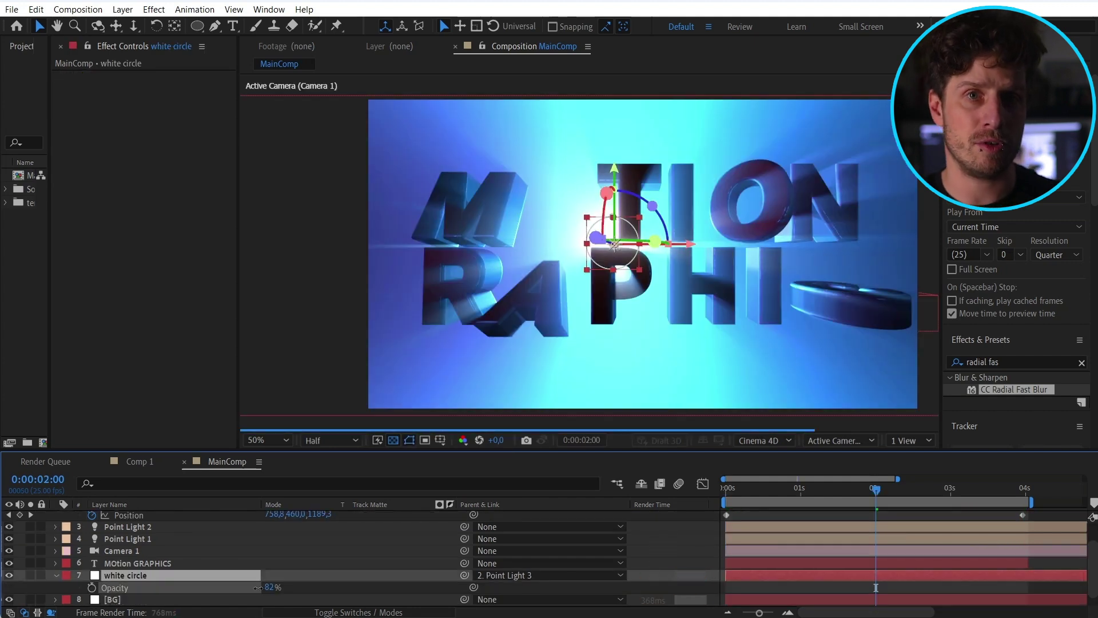
# - Add Levels to Volumetric Light, lowering Input White to 0.8235 and Gamma to 0.98
pyautogui.press('f')
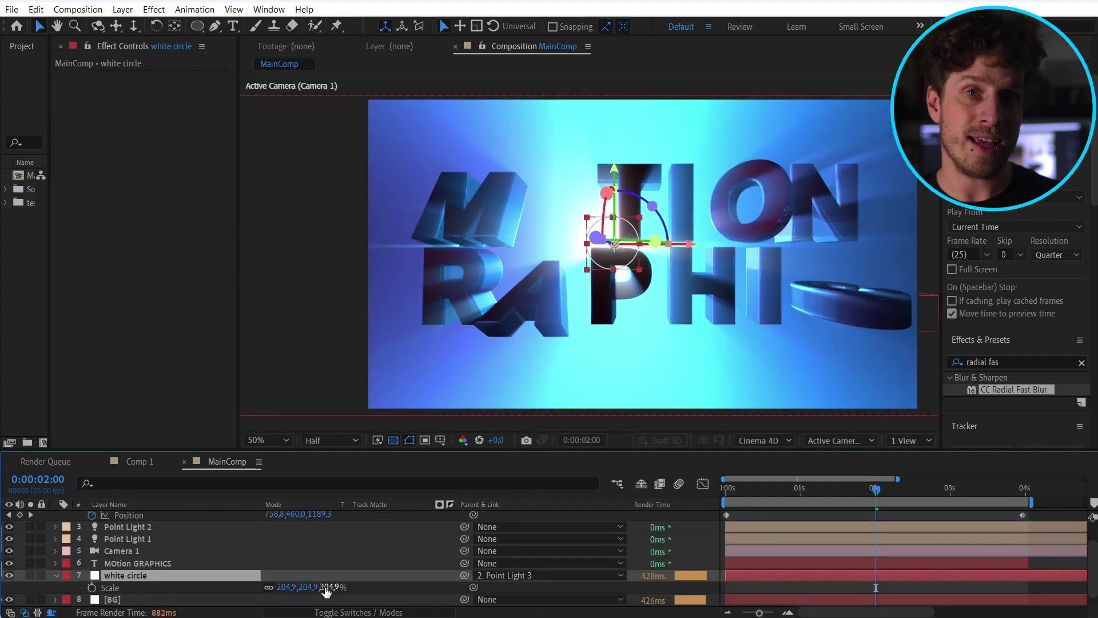
pyautogui.click(1022, 361)
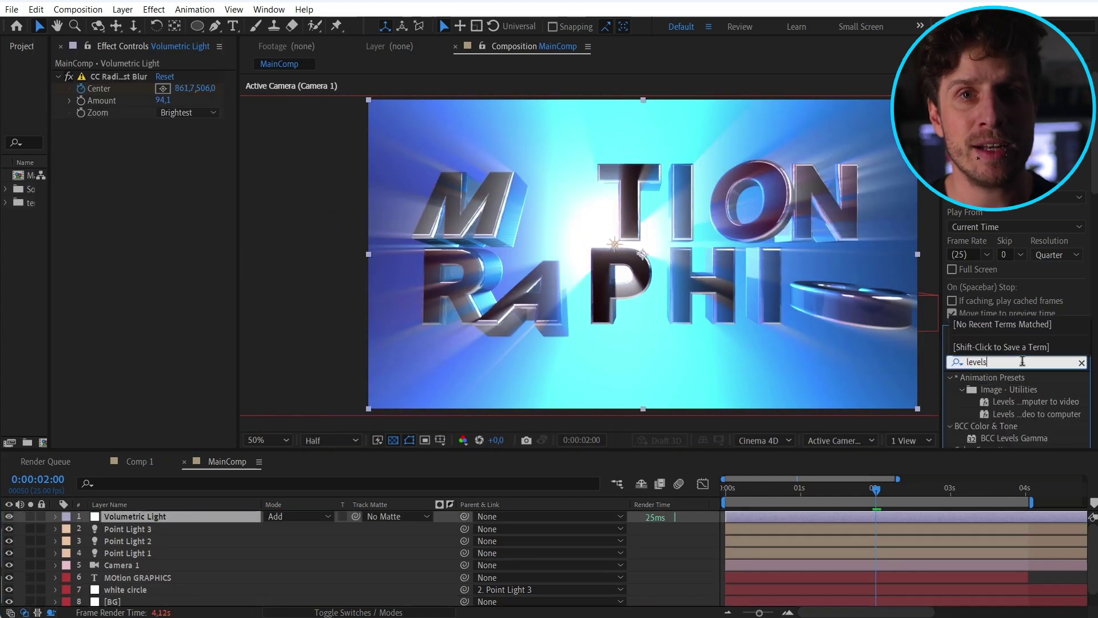
pyautogui.moveTo(130, 73); pyautogui.dragTo(132, 76)
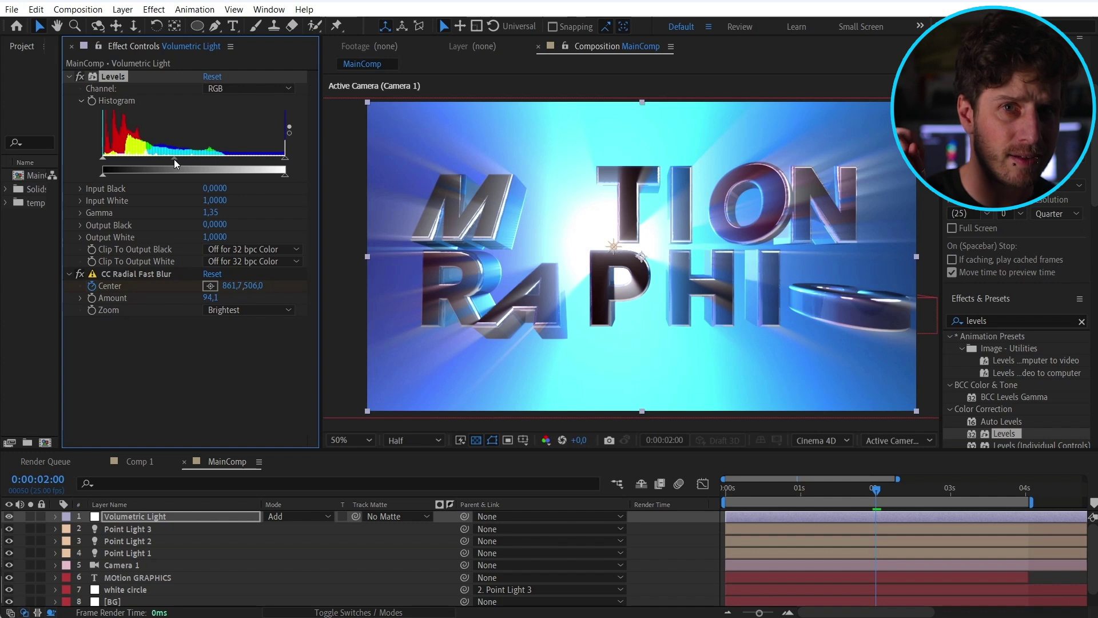
pyautogui.moveTo(174, 159); pyautogui.dragTo(195, 159)
pyautogui.moveTo(284, 158); pyautogui.dragTo(252, 158)
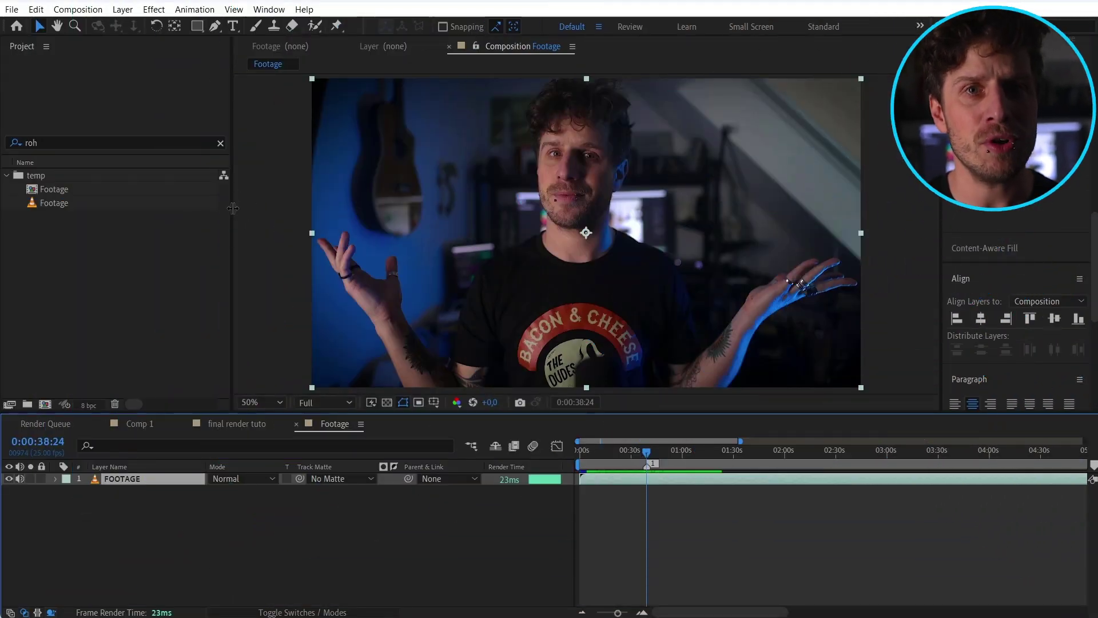
# - Narrow the Project panel and open the AEJuice Pack Manager 4 panel from the Window menu
pyautogui.moveTo(240, 208); pyautogui.dragTo(189, 210)
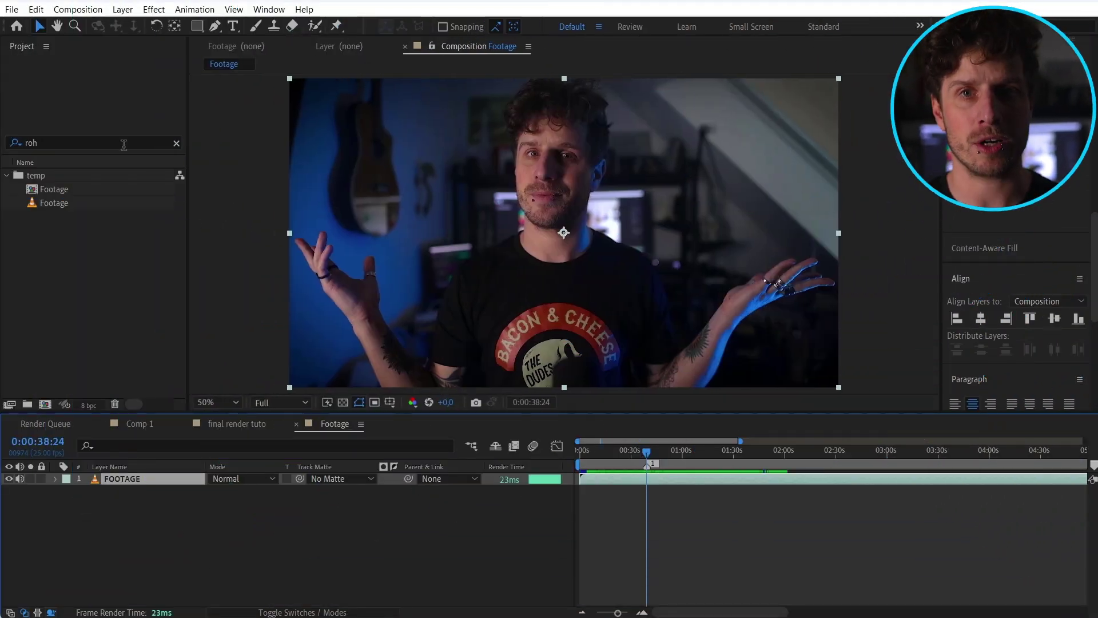
pyautogui.click(269, 10)
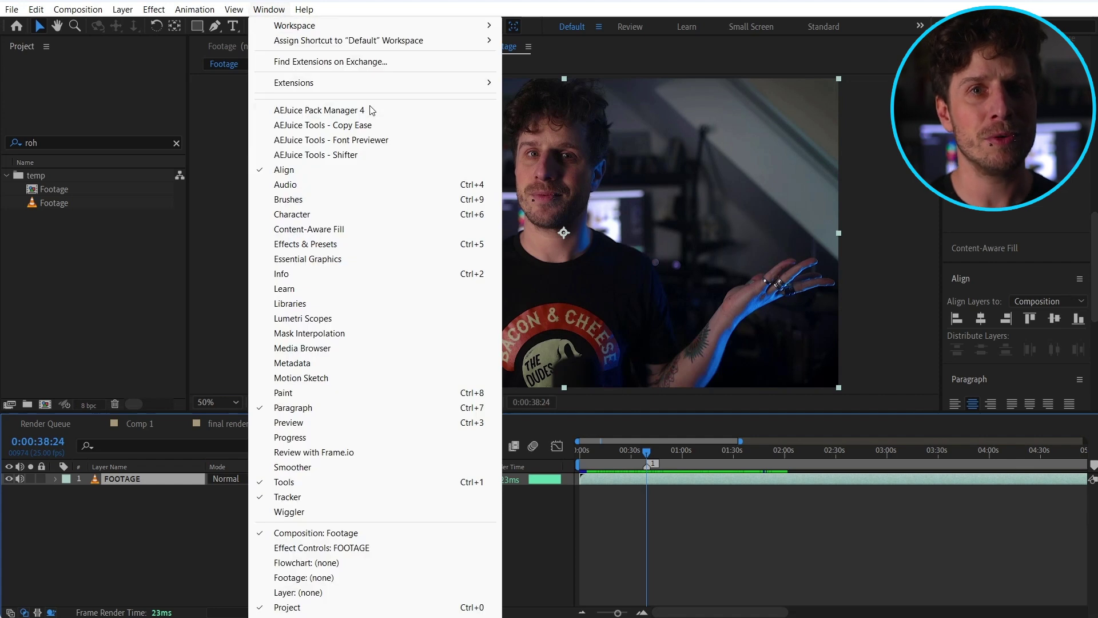
pyautogui.click(343, 111)
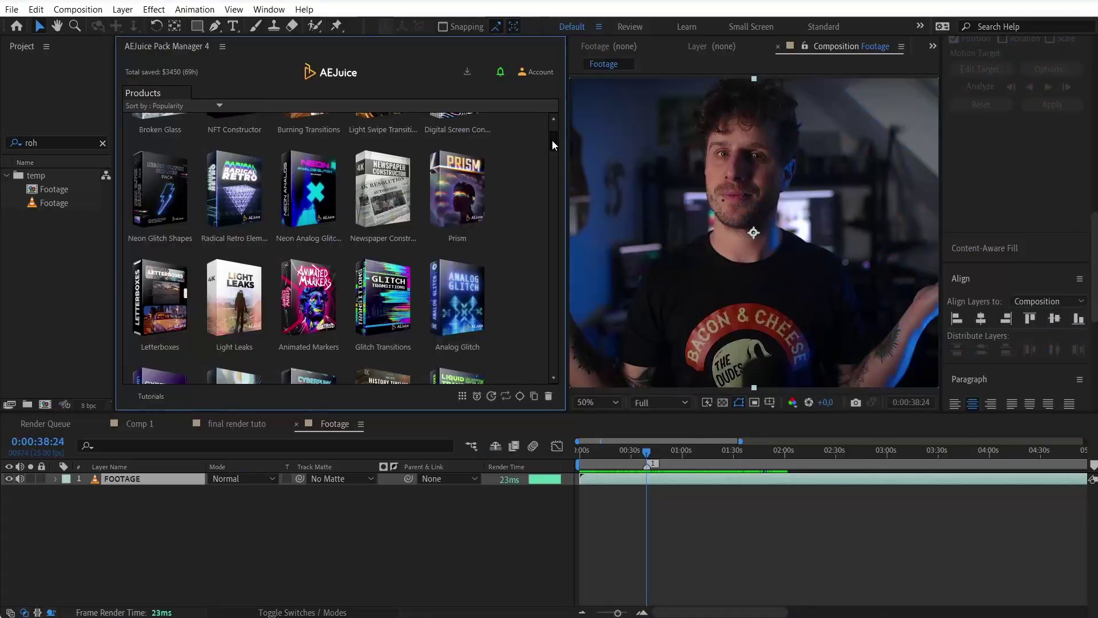
# - Browse the Seamless Transitions pack in AEJuice Pack Manager
pyautogui.moveTo(551, 139); pyautogui.dragTo(551, 150)
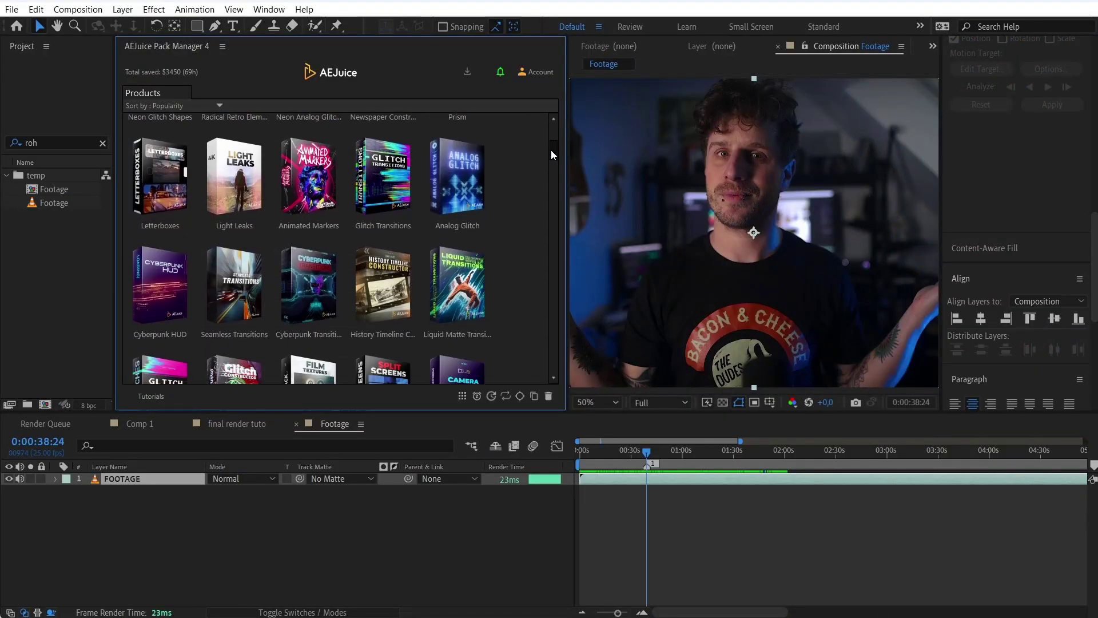
pyautogui.click(223, 299)
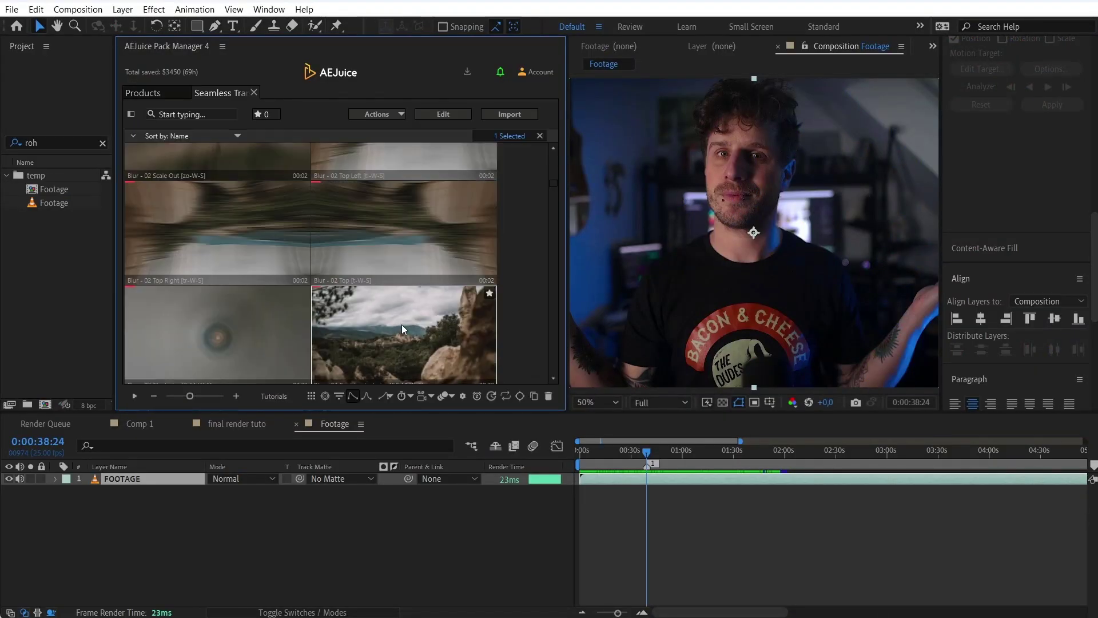
pyautogui.scroll(-1, 402, 324)
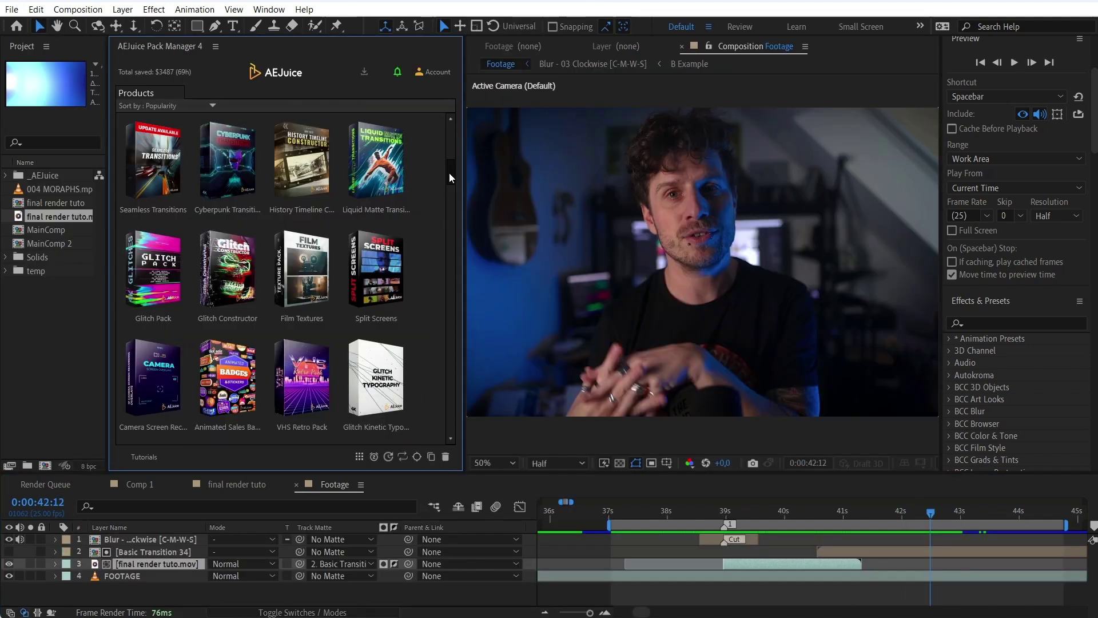
# - Import the DON'T PANIC Scene 02 from Glitch Kinetic Typography and preview it from 0:00:42:07
pyautogui.click(383, 370)
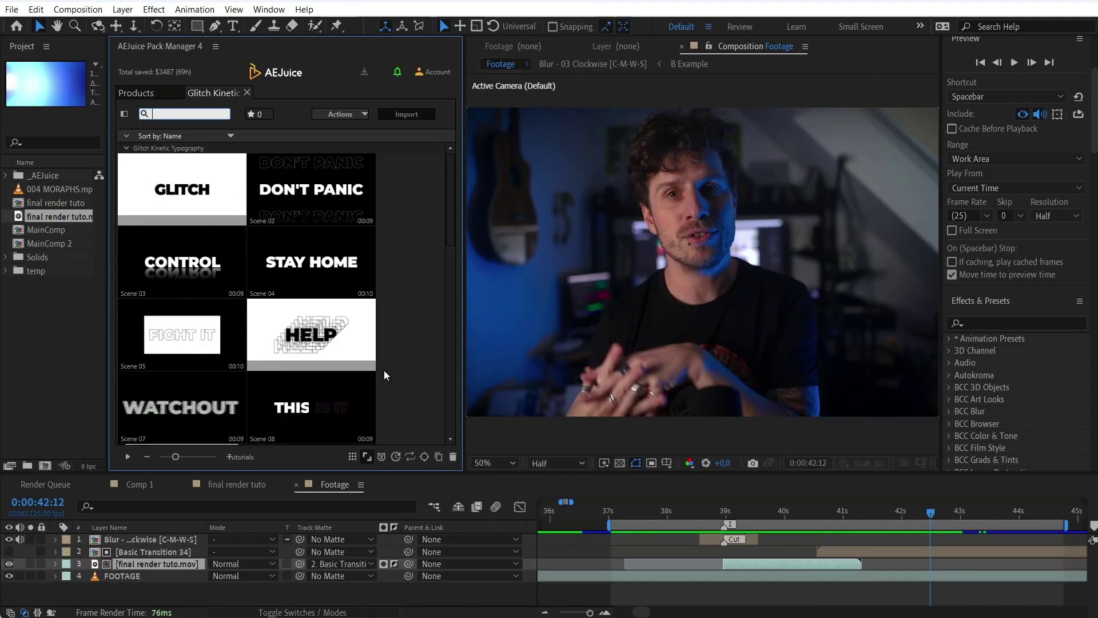
pyautogui.doubleClick(311, 189)
pyautogui.click(919, 515)
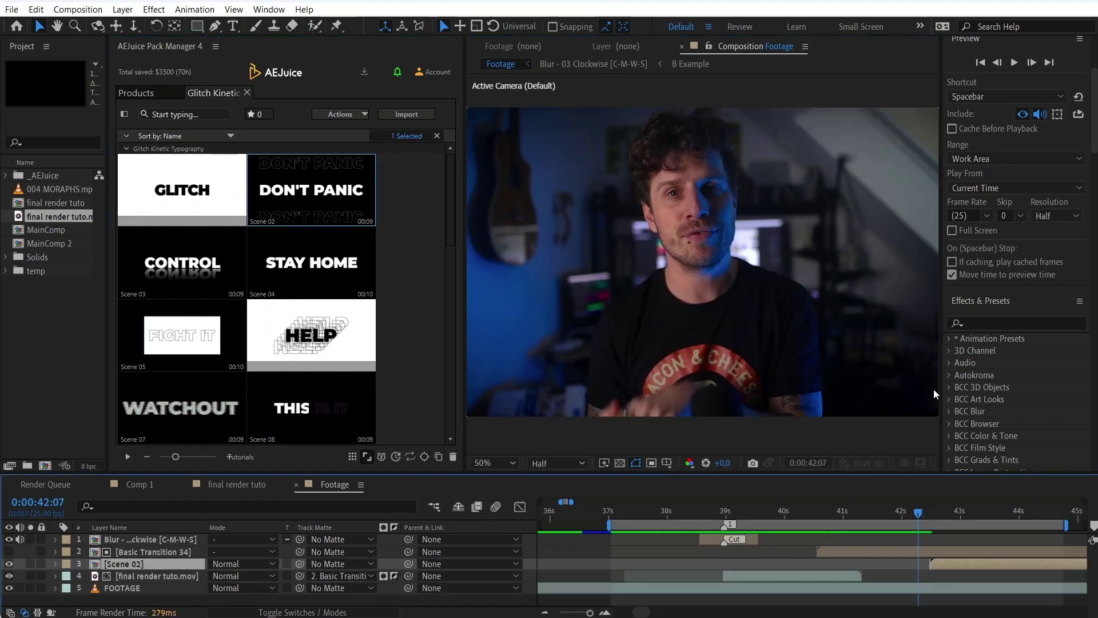
pyautogui.press('space')
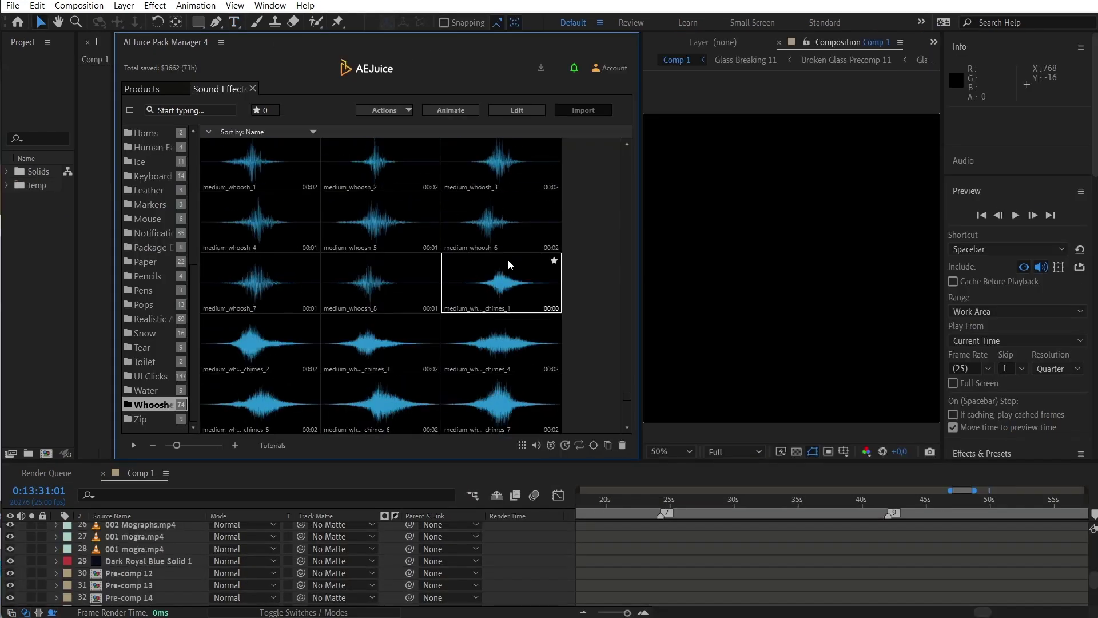
# - Scroll down the Whoosh list past the medium and small clips, including chimes, design and sci-fi
pyautogui.scroll(-3, 509, 264)
pyautogui.scroll(-4, 507, 261)
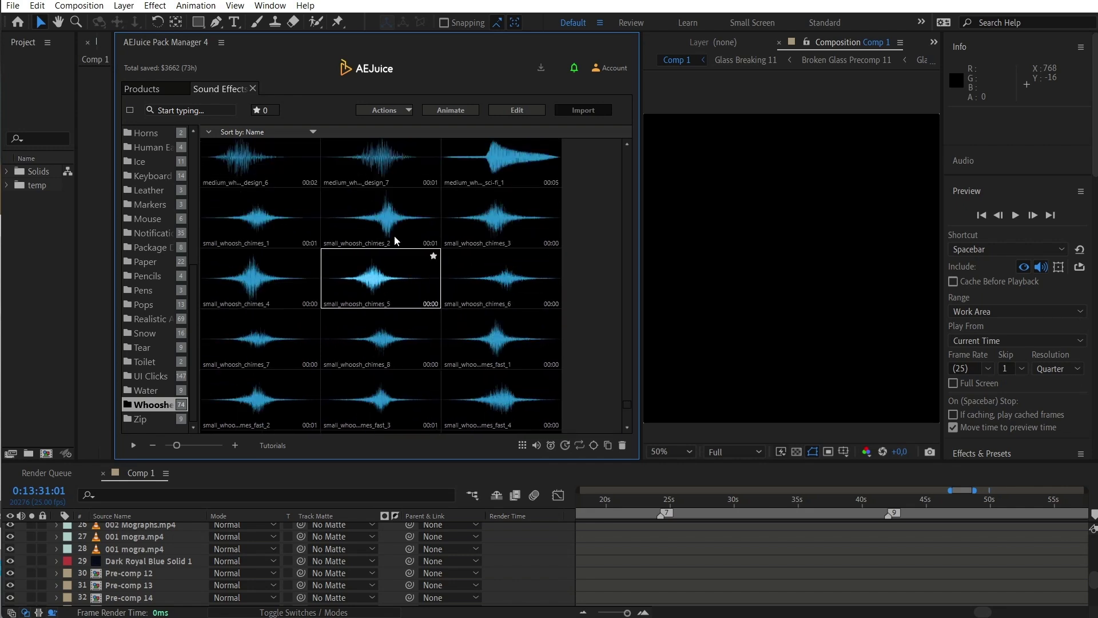
pyautogui.scroll(-1, 392, 353)
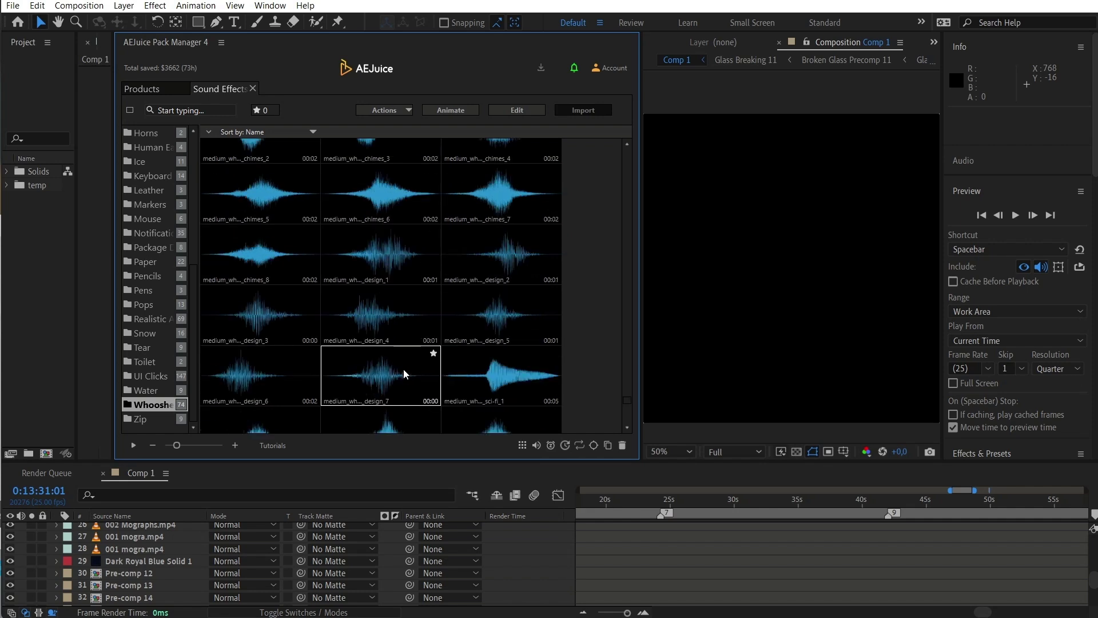